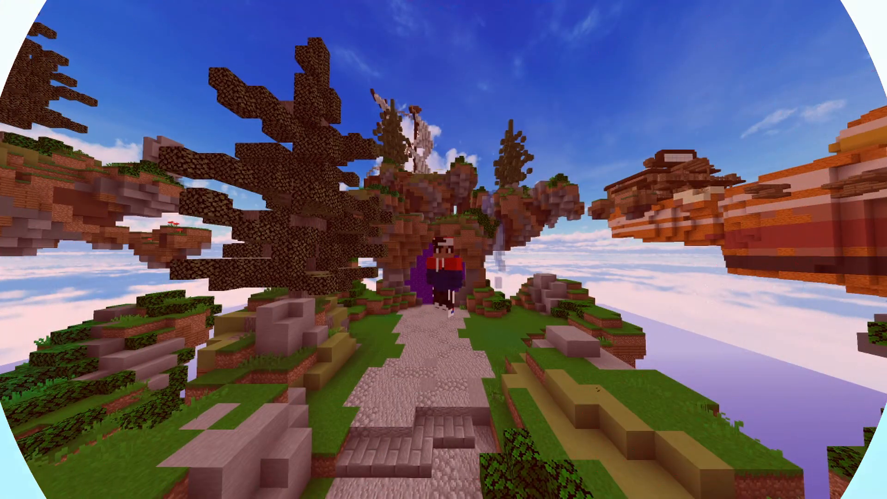
Show the game HUD and walk through the Bed Wars lobby past the leaderboards to the area facing the INFO board
key(F1)
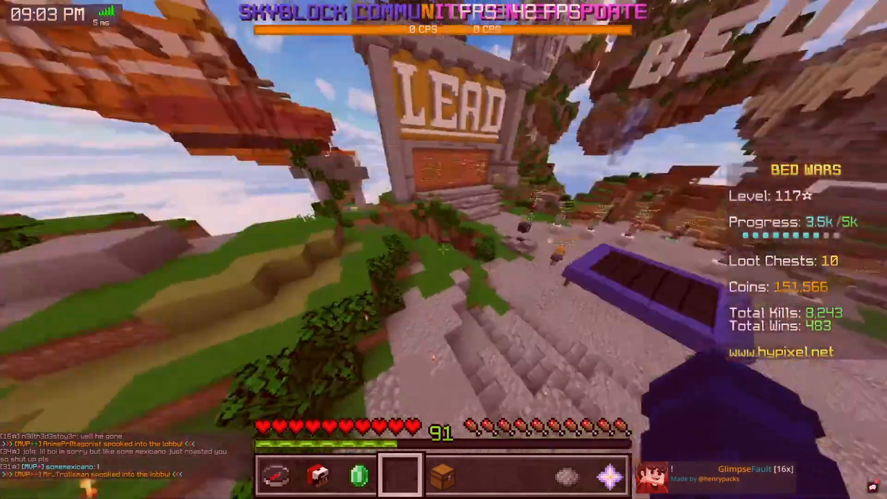
key(w)
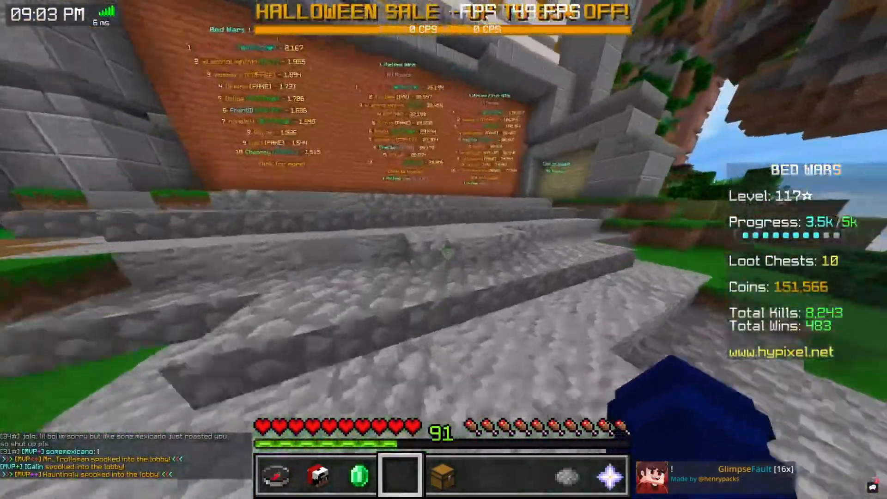
key(w)
click(444, 249)
click(444, 250)
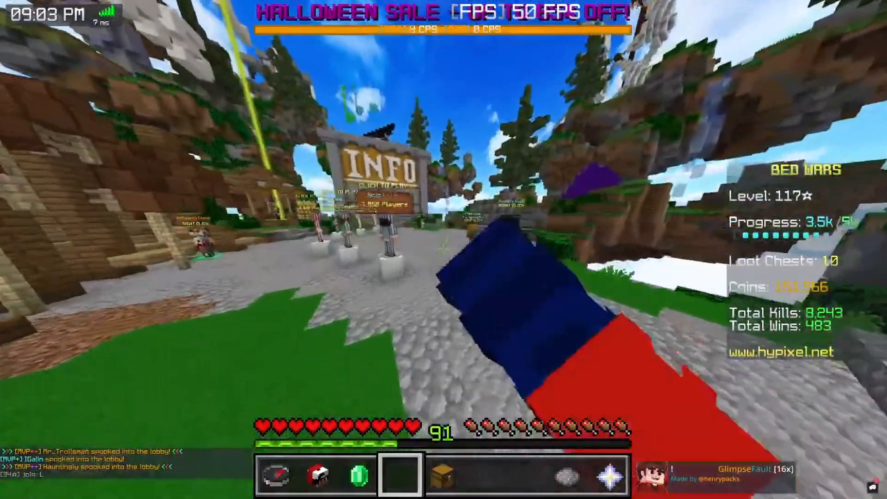
key(w)
click(444, 250)
click(444, 249)
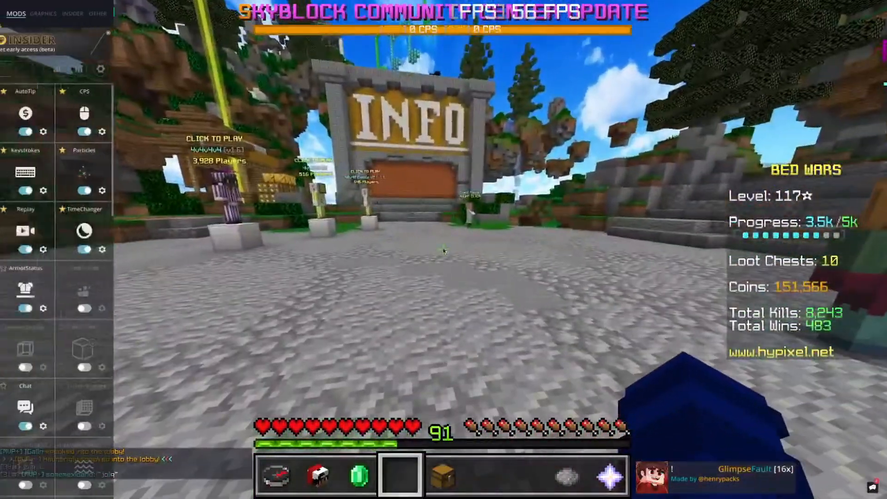
click(141, 69)
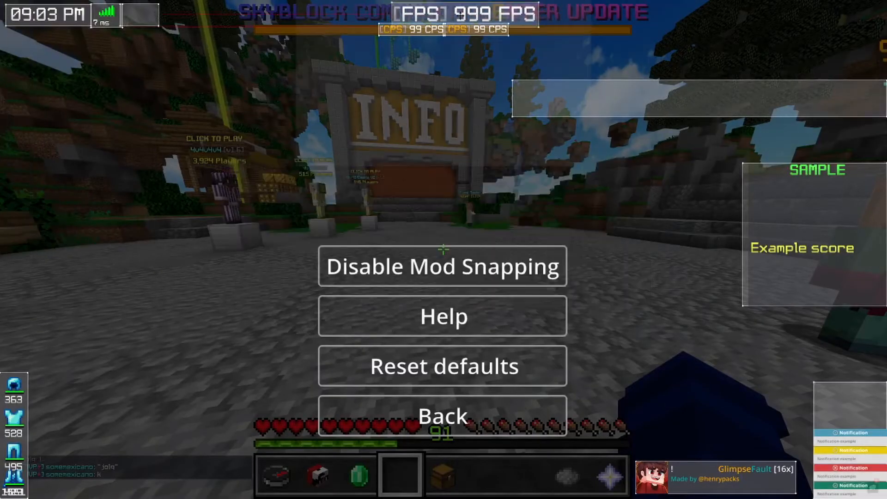
click(446, 416)
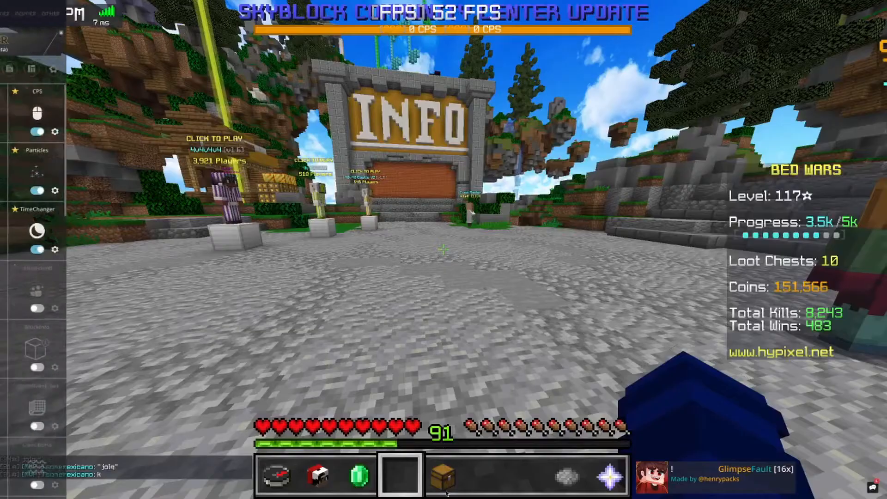
key(Escape)
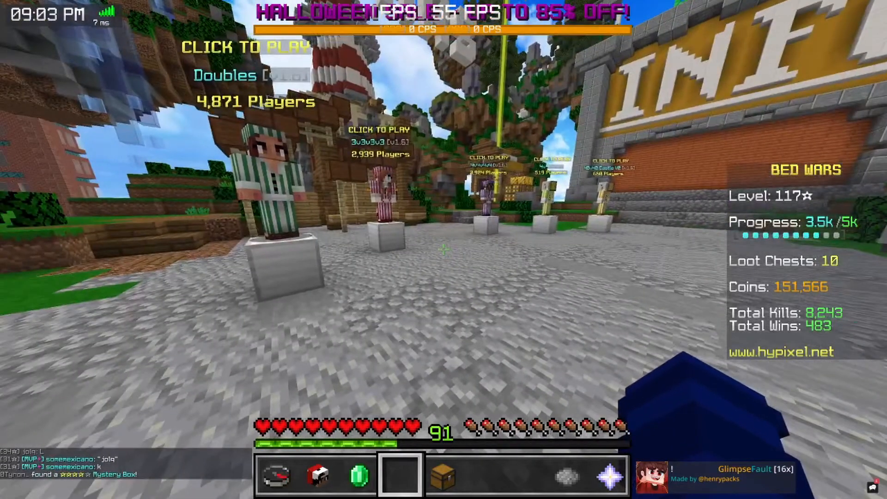
Back away past the Doubles NPC in the lobby and join a solo Bed Wars match
key(s)
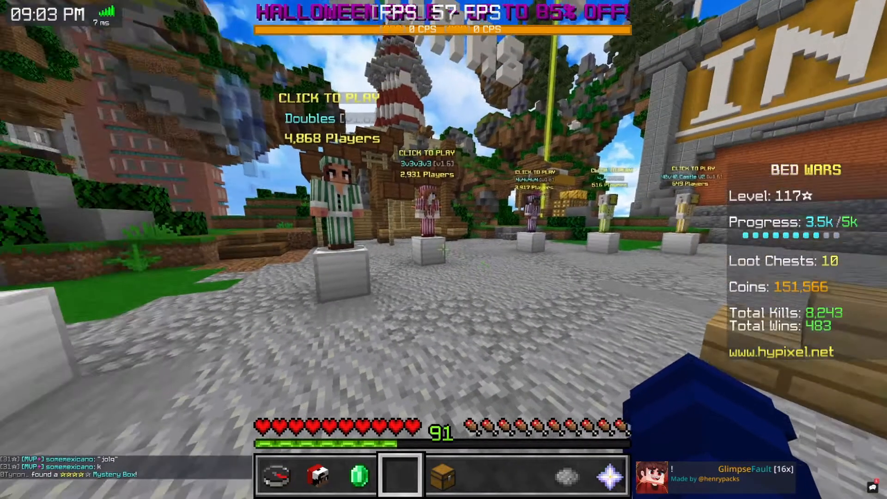
key(s)
key(s)
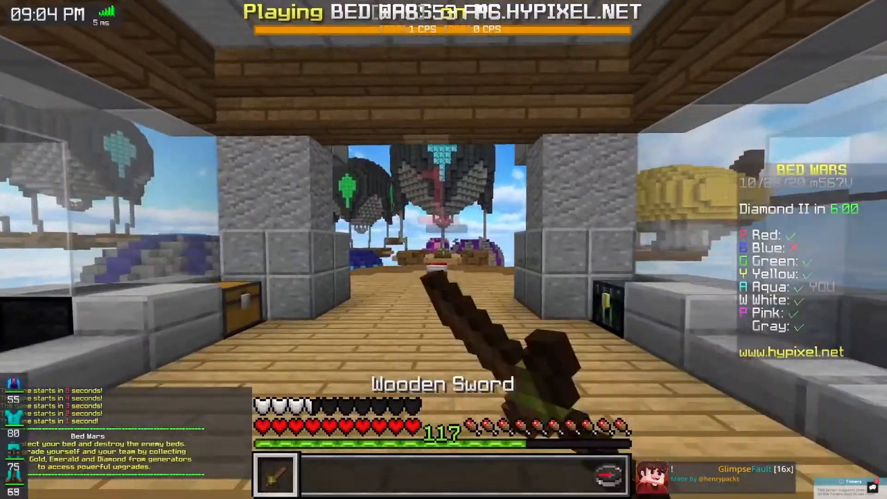
Go to the aqua base's generator and collect iron and gold ingots
key(e)
key(2)
key(3)
key(e)
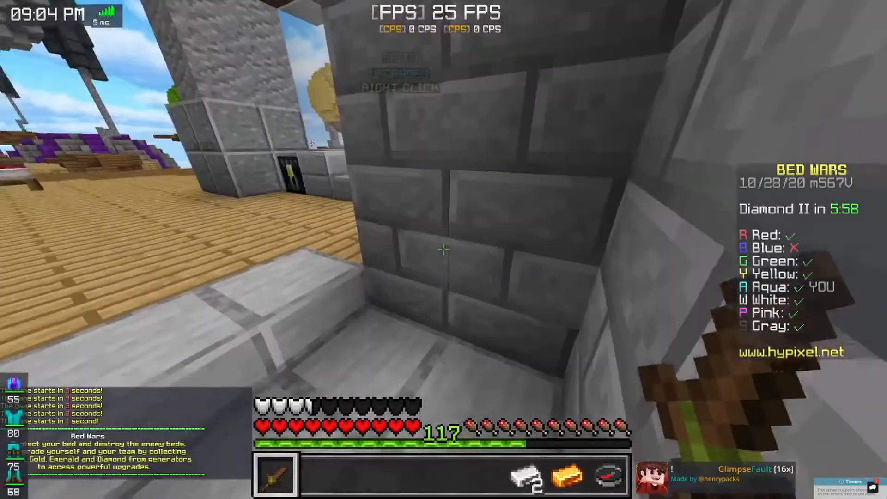
key(d)
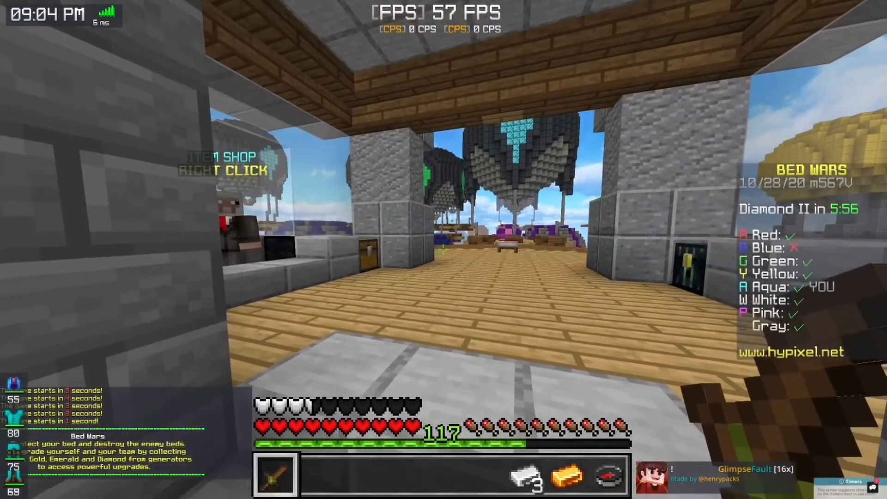
key(d)
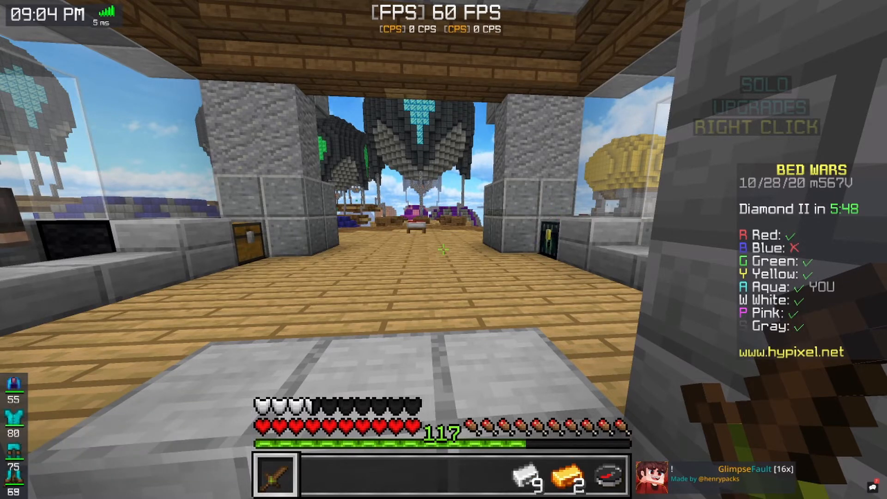
Search the client's mods for "replay" and review the Replay mod's recording hotkey and options
key(Shift_R)
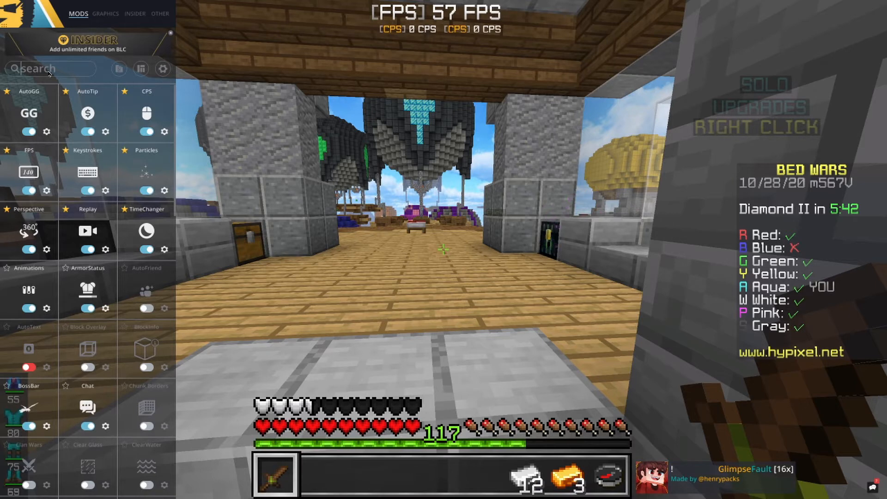
text(replay)
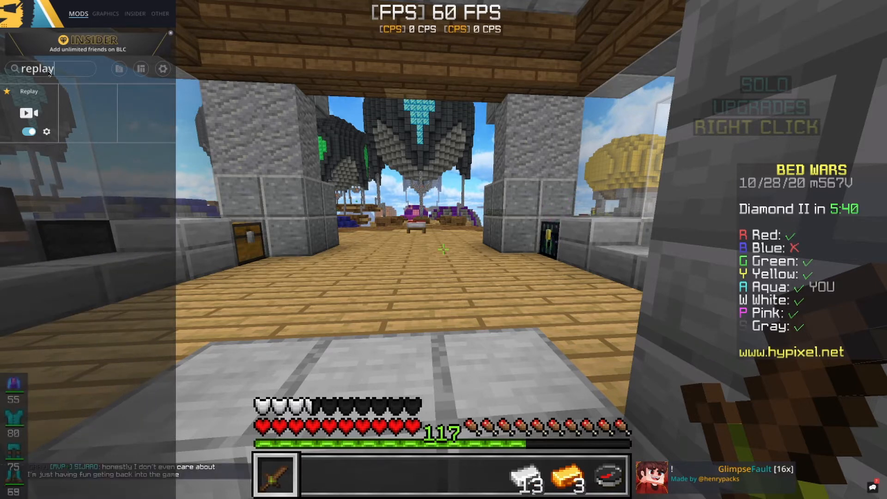
click(48, 131)
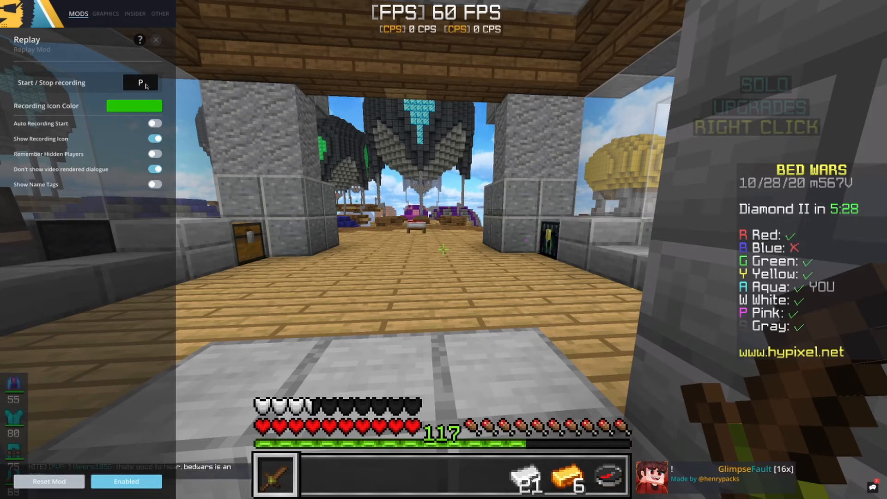
click(156, 41)
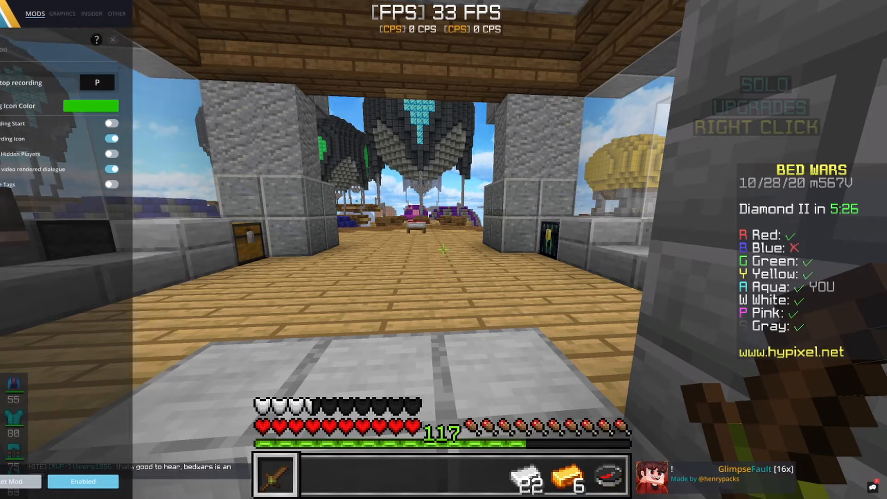
Start the replay recording and buy 32 wool from the base's item shop
key(s)
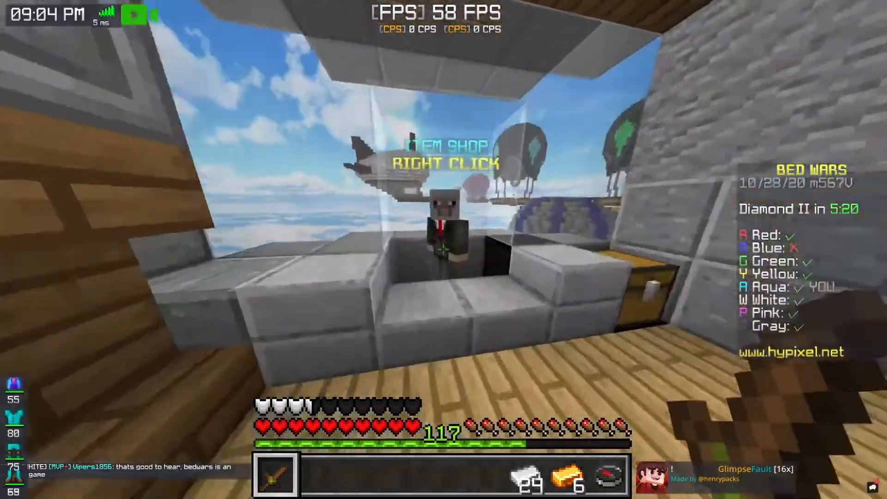
right_click(443, 250)
click(319, 149)
key(Escape)
right_click(444, 250)
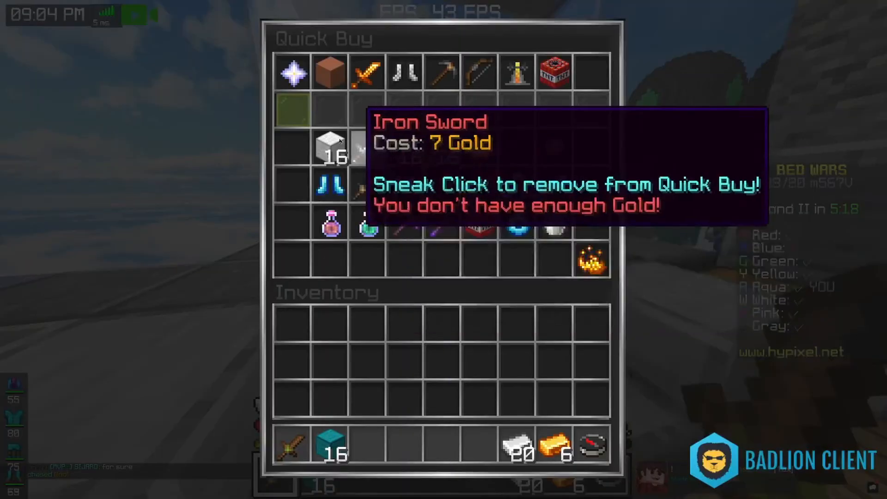
click(336, 147)
key(Escape)
Store the remaining iron and gold ingots in the ender chest
right_click(444, 250)
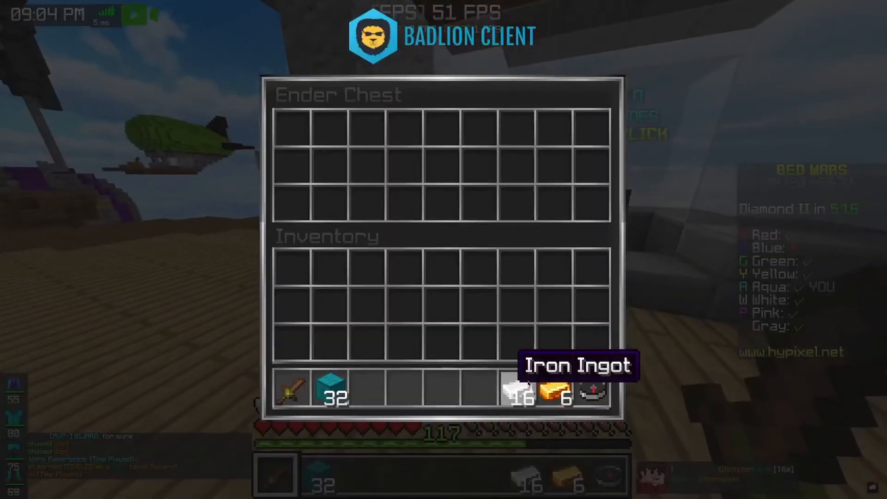
shift+click(515, 388)
shift+click(550, 385)
key(Escape)
Build a straight cyan wool bridge about 12 blocks long from the island's edge past the bed
key(2)
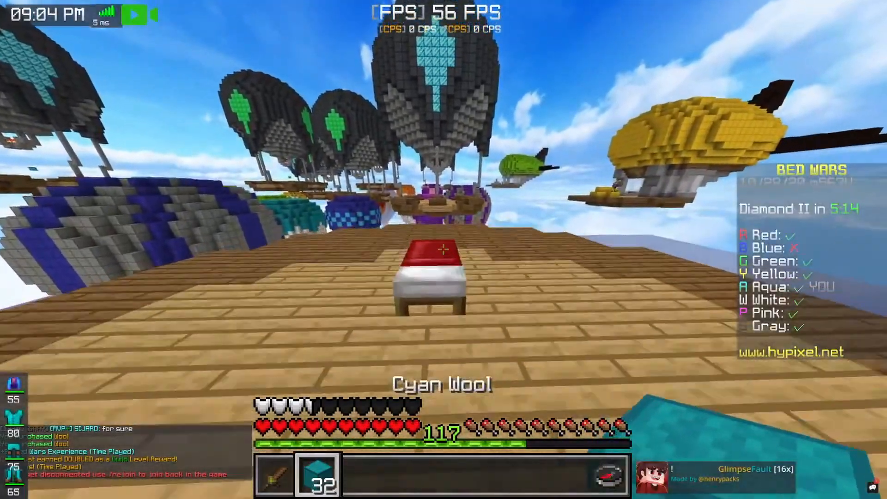
key(w)
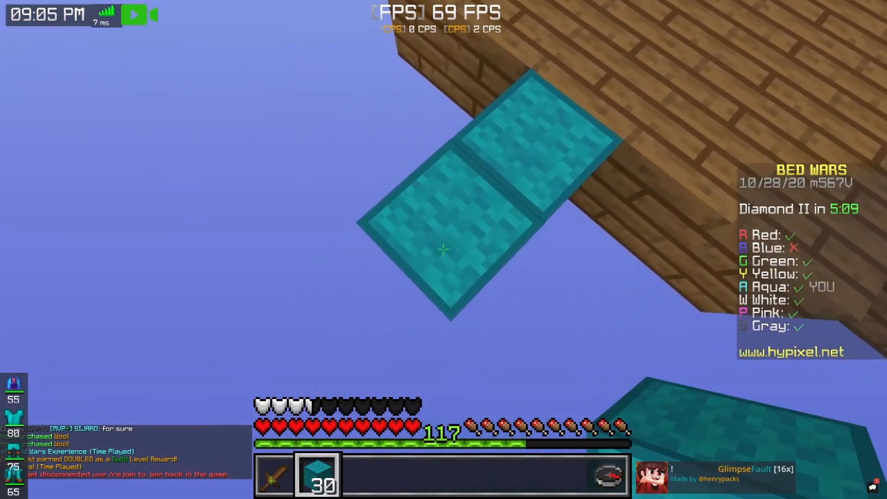
key(s)
right_click(444, 250)
right_click(444, 250)
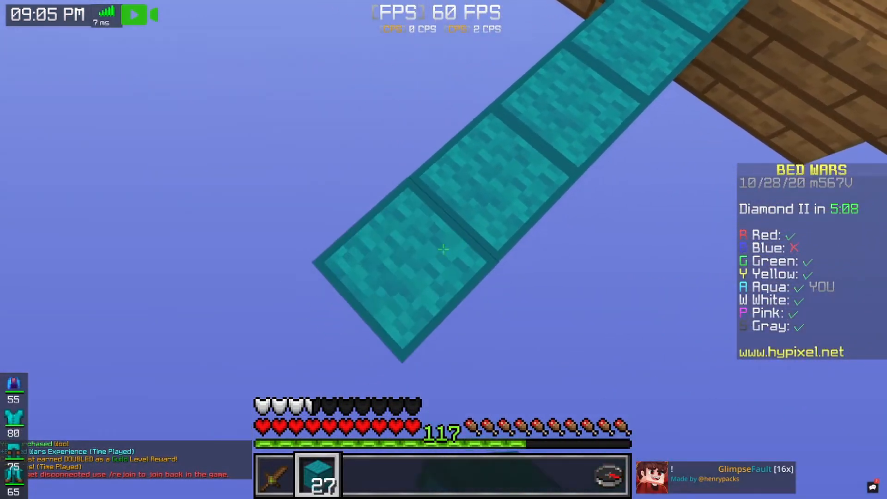
right_click(444, 250)
right_click(444, 250)
right_click(443, 249)
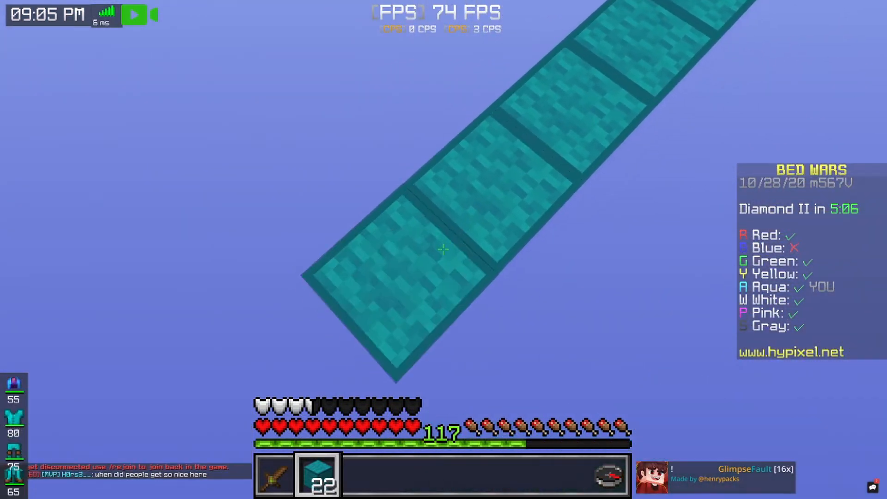
right_click(444, 250)
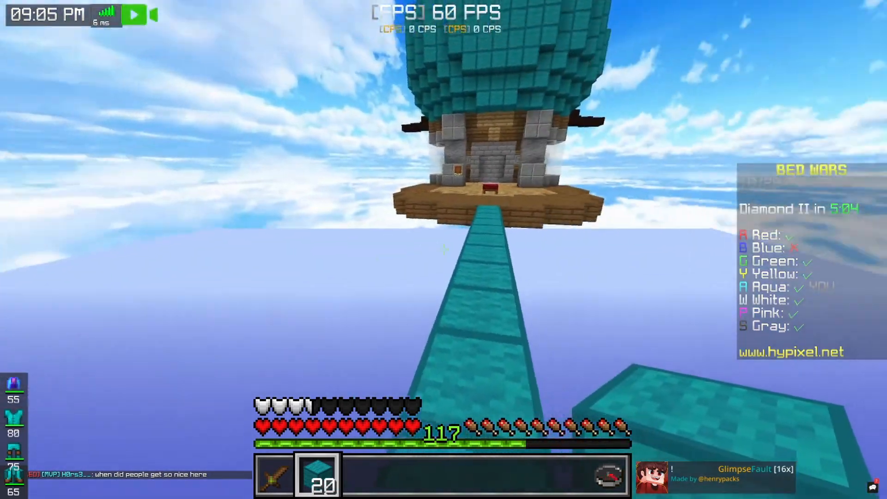
Return over the wool bridge to the home island and switch to an empty hotbar slot
key(3)
key(1)
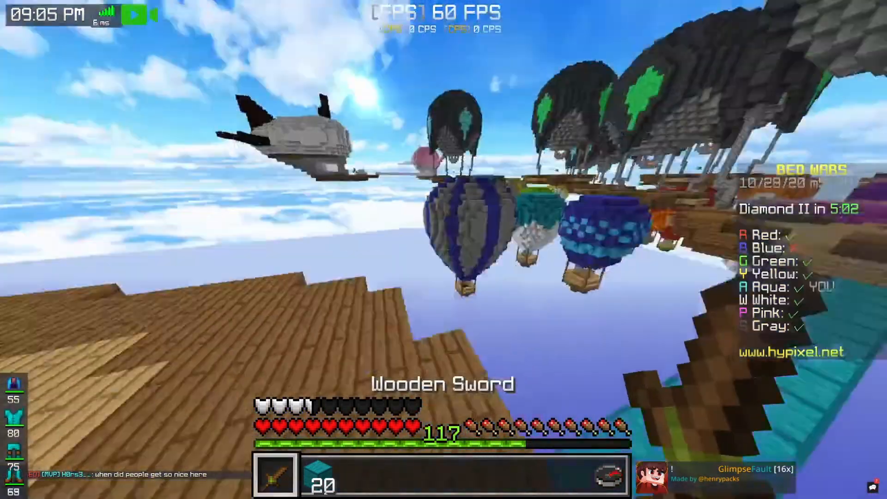
key(4)
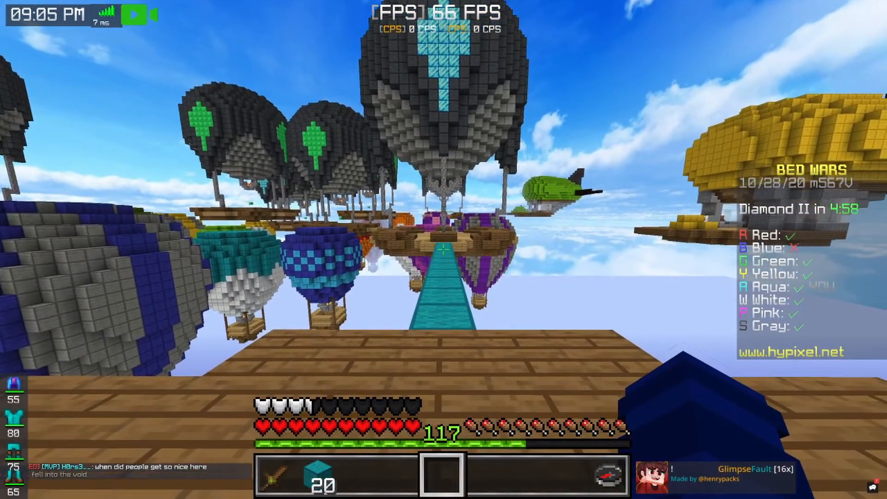
View the character from the front in third person while holding the cyan wool and the wooden sword
key(t)
key(Escape)
key(F5)
key(F5)
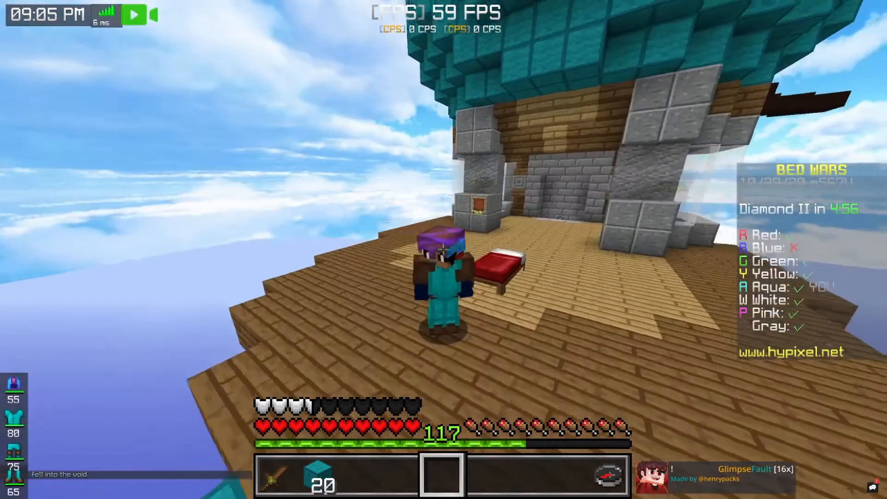
key(2)
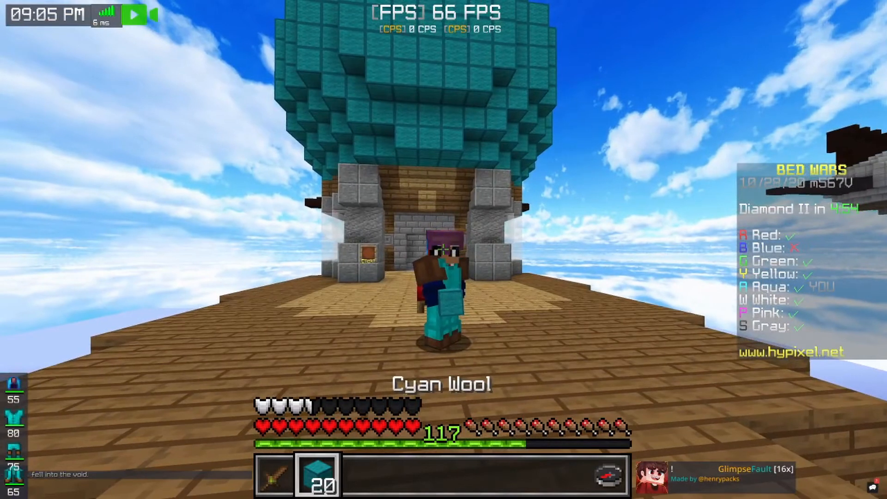
key(1)
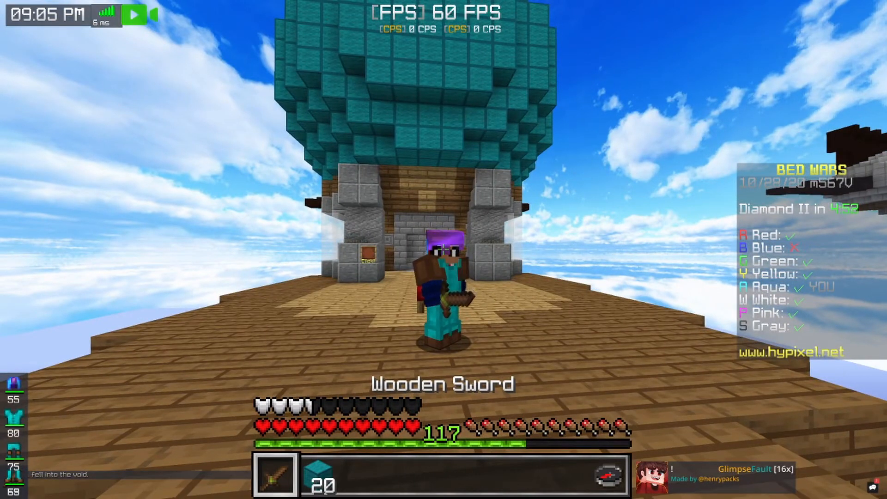
key(2)
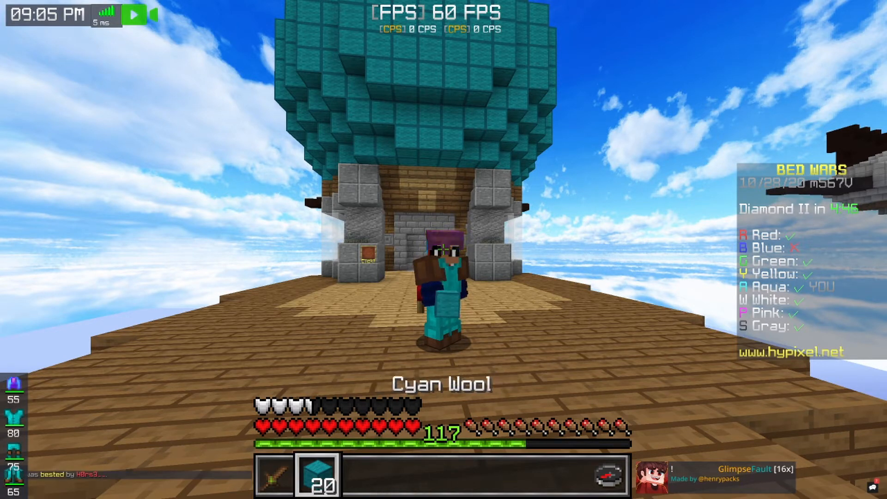
Cycle the camera perspectives to view the character from other sides beside the bed
key(F5)
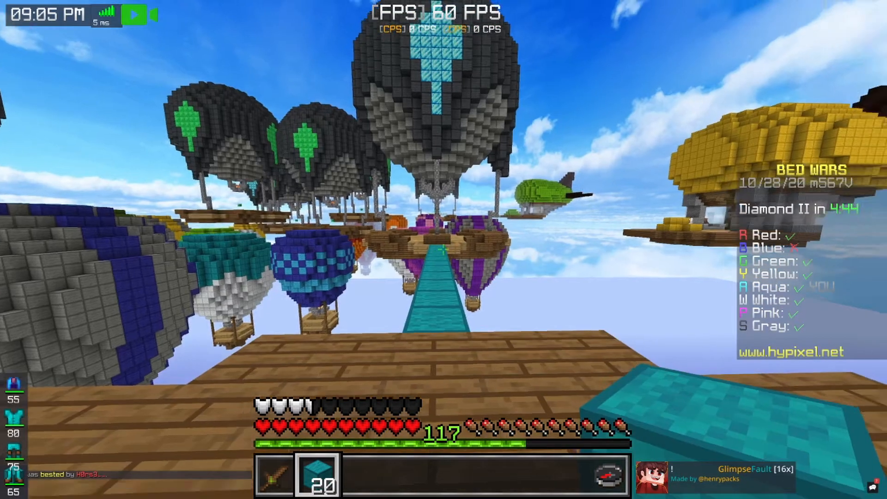
key(F5)
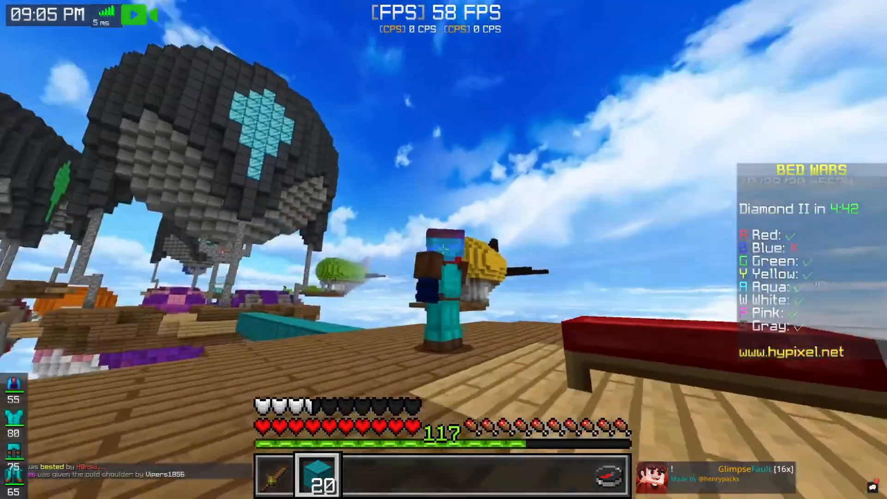
key(F5)
key(F5)
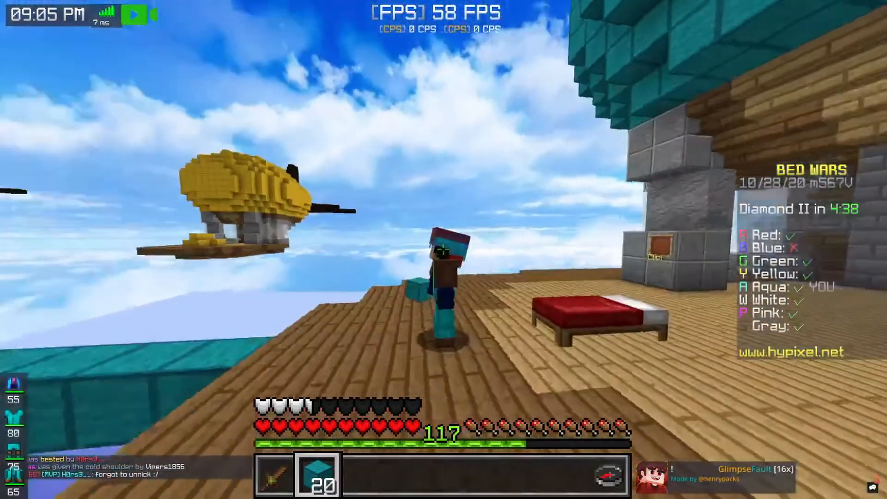
Return to first-person view and walk out along the cyan wool bridge
click(444, 250)
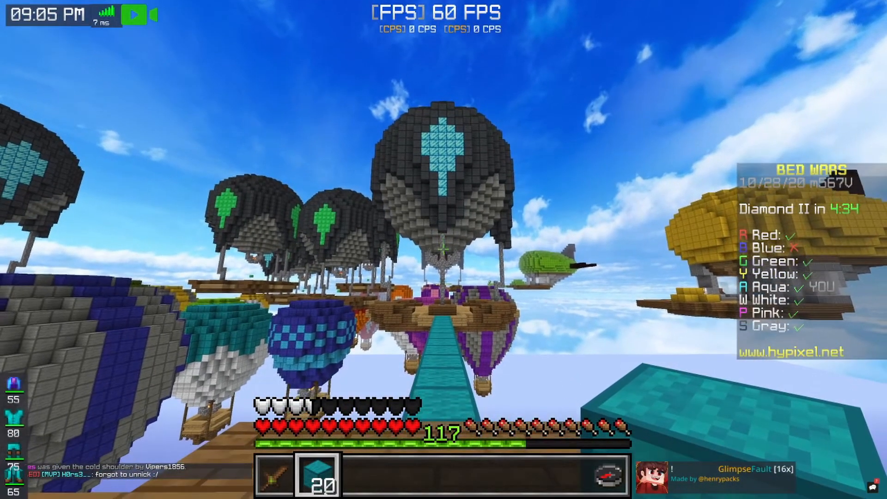
key(w)
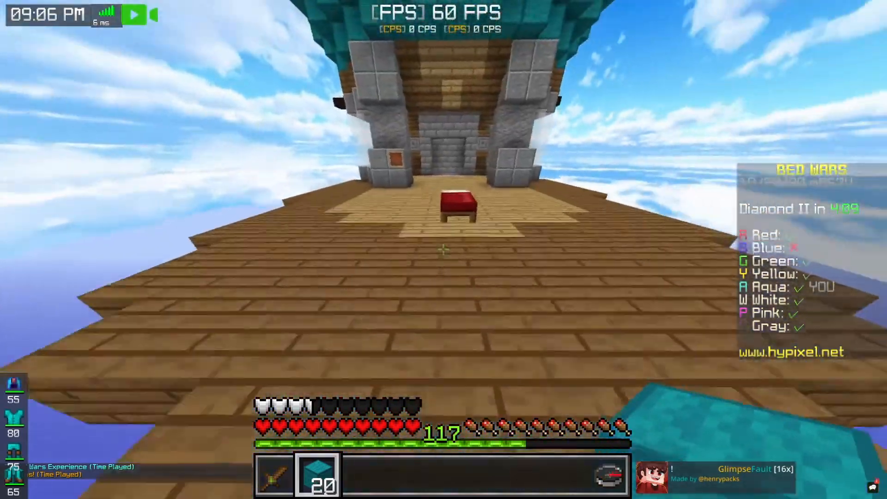
Walk back to the home island and place cyan wool blocks around the bed
right_click(443, 249)
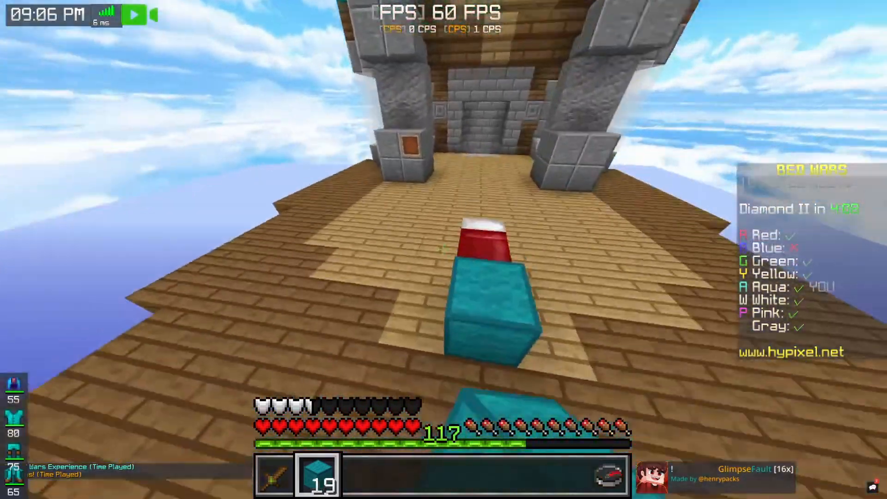
right_click(444, 249)
right_click(444, 250)
right_click(444, 250)
right_click(443, 249)
right_click(444, 250)
right_click(444, 250)
right_click(444, 250)
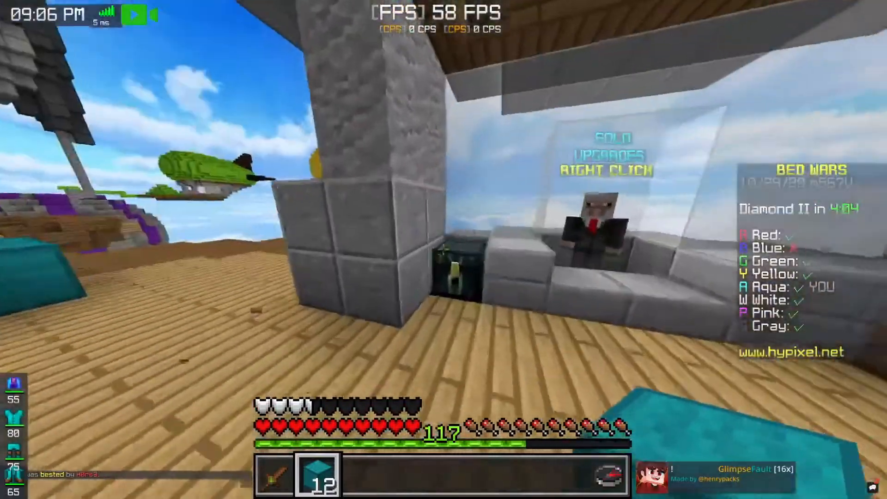
Take 6 gold and 16 iron ingots from the chest beside the item shop
right_click(443, 250)
shift+click(314, 120)
shift+click(296, 127)
key(Escape)
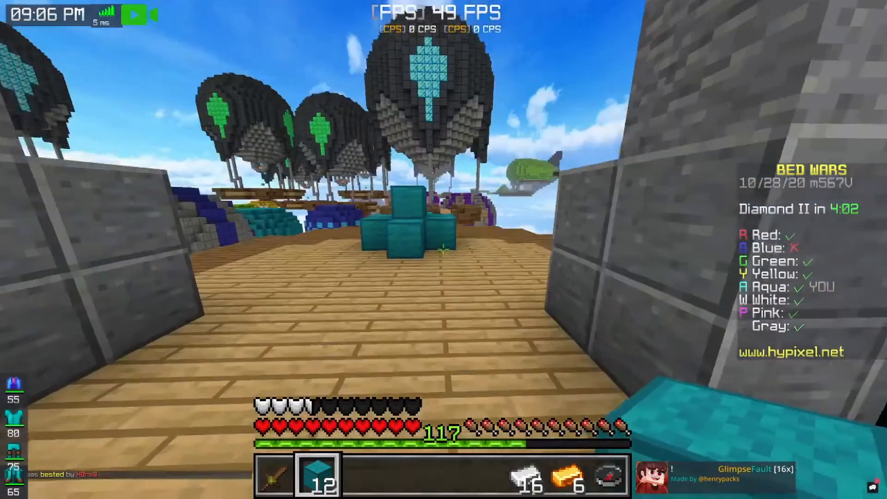
Disconnect from the match and load the replay 2020-10-28_21.04.48.mcpr in the replay viewer
key(Escape)
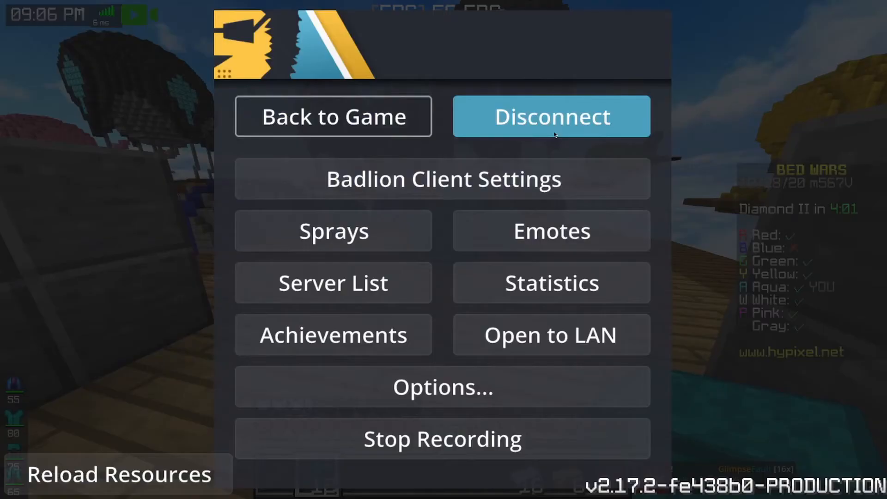
click(578, 127)
key(Escape)
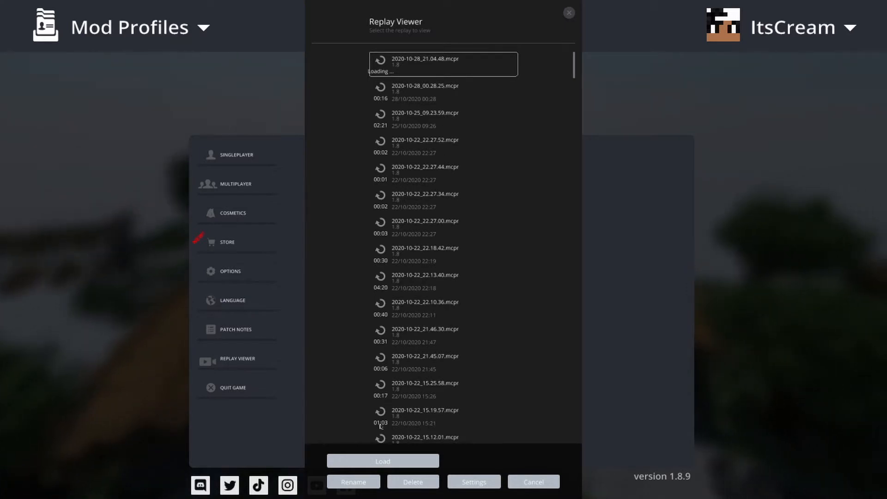
click(398, 459)
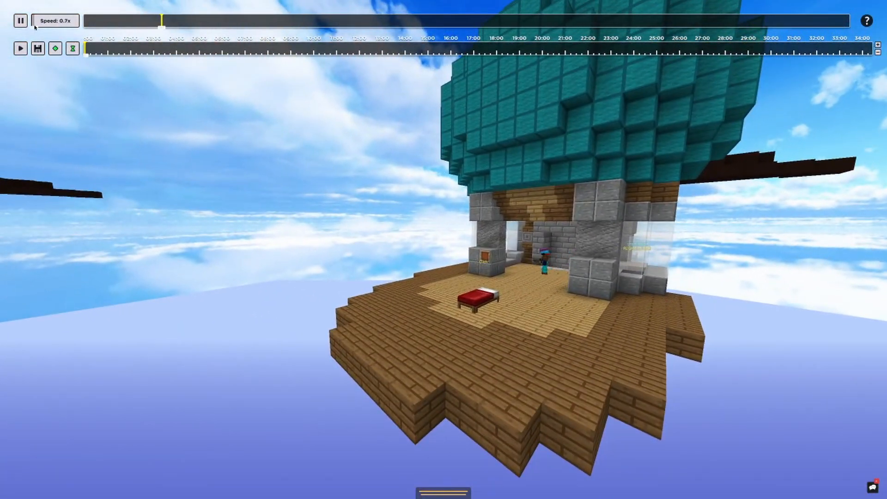
Slow the replay to 0.1x speed and pause it while the character jumps from the island towards the wool bridge
drag(35, 27, 33, 27)
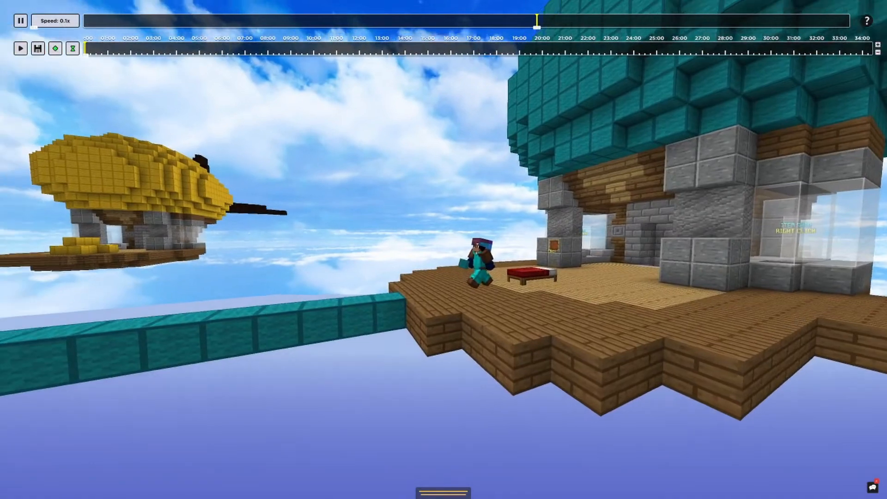
key(a)
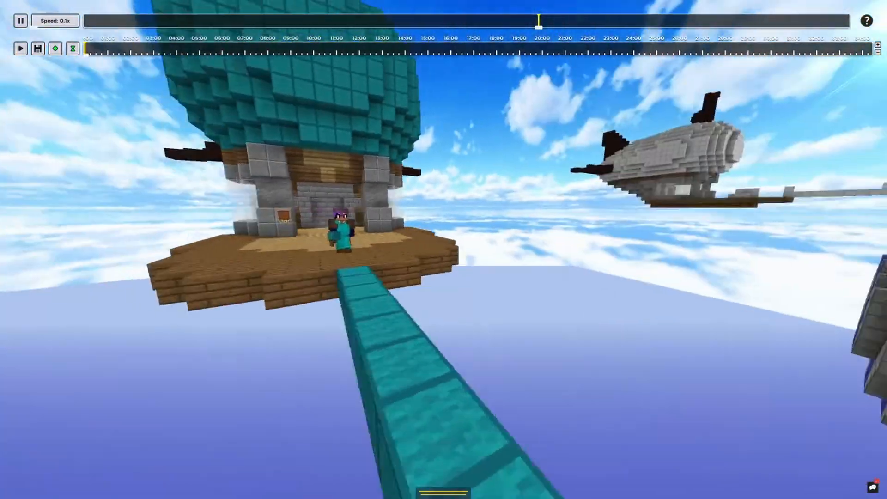
key(a)
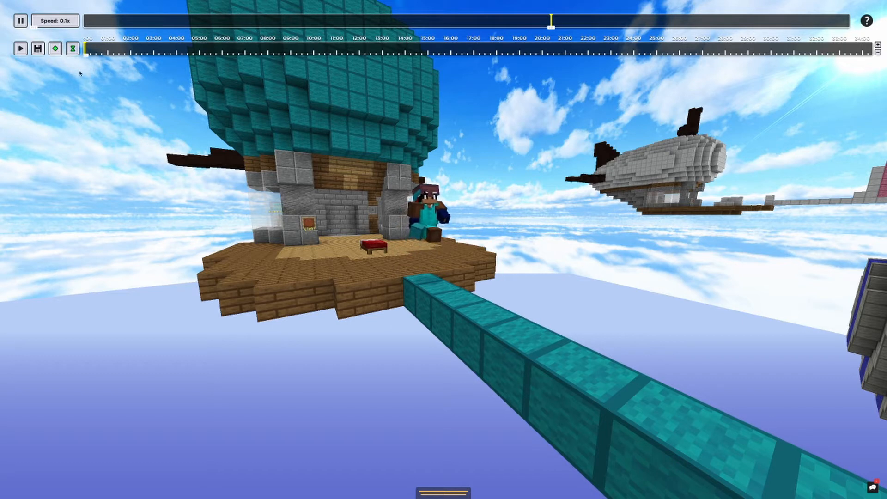
click(21, 22)
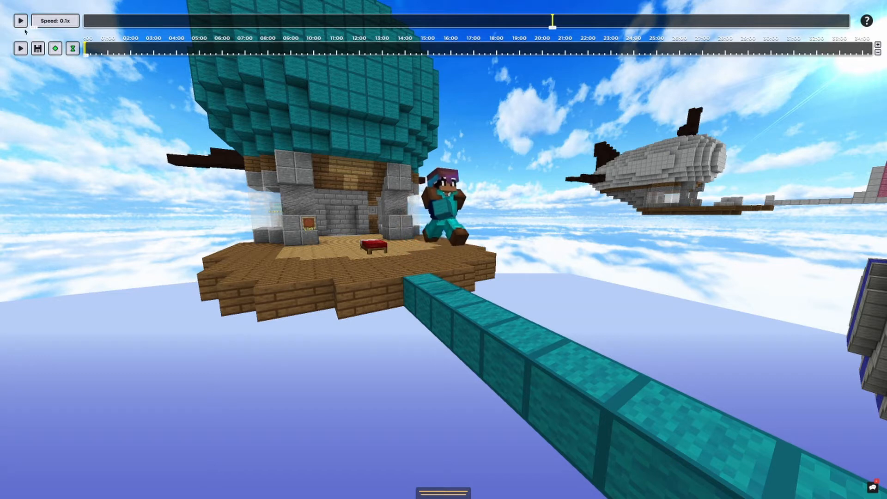
Fly the camera around the paused scene to view the jumping character from the side and from the front
click(589, 261)
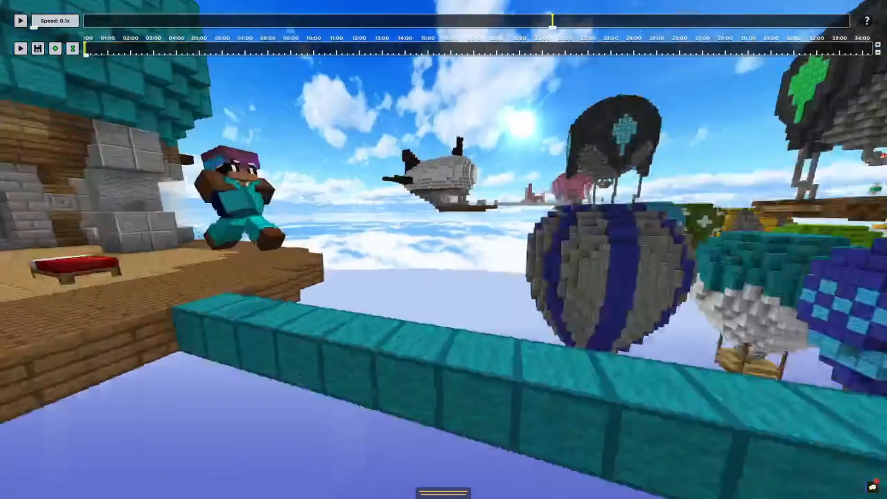
key(s)
key(d)
key(space)
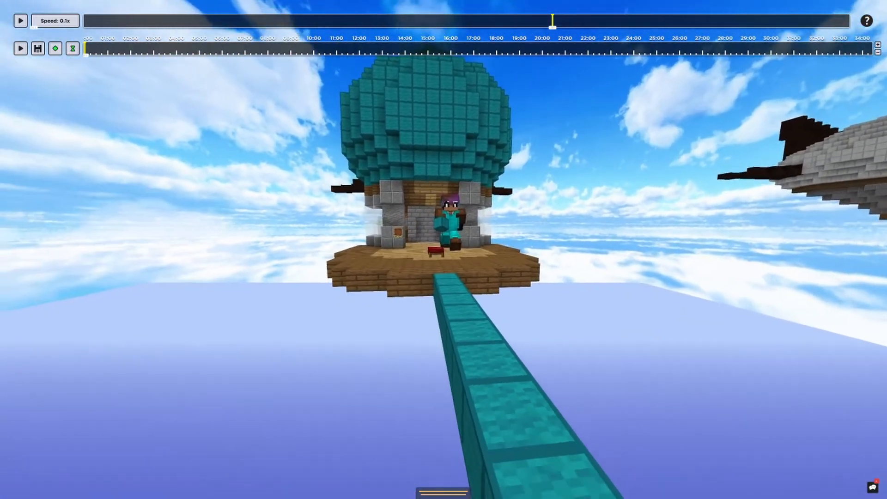
key(w)
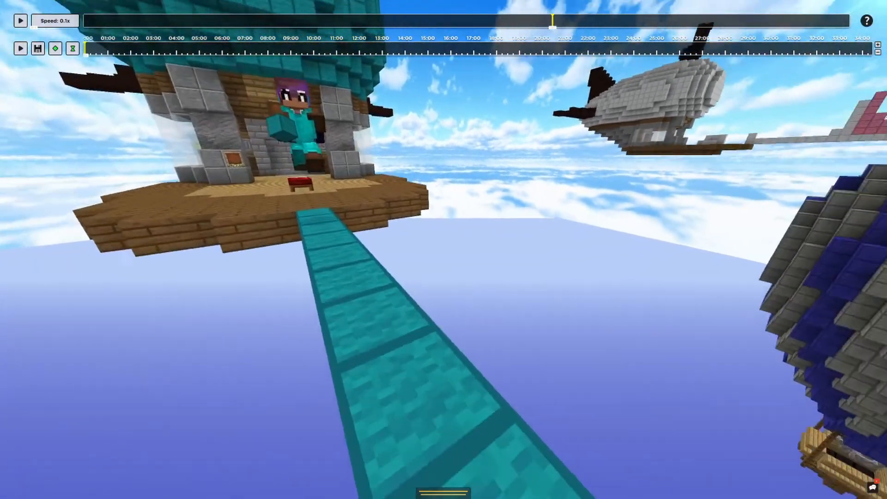
key(s)
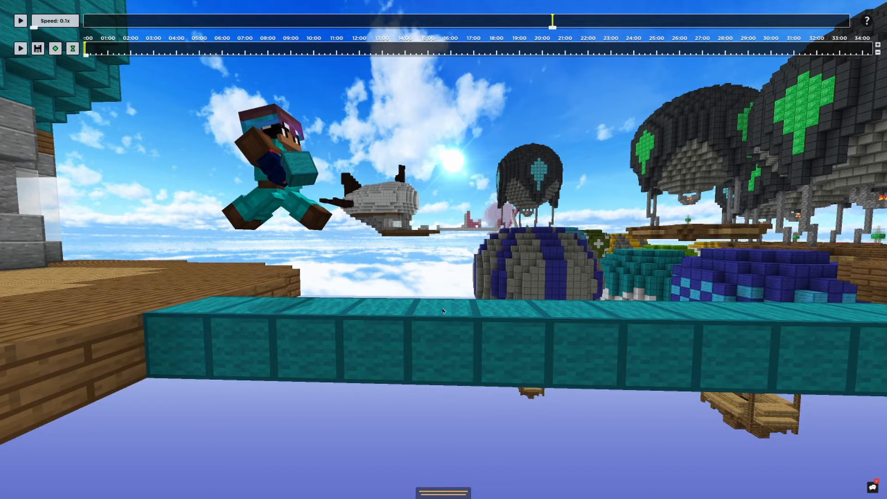
click(569, 320)
key(d)
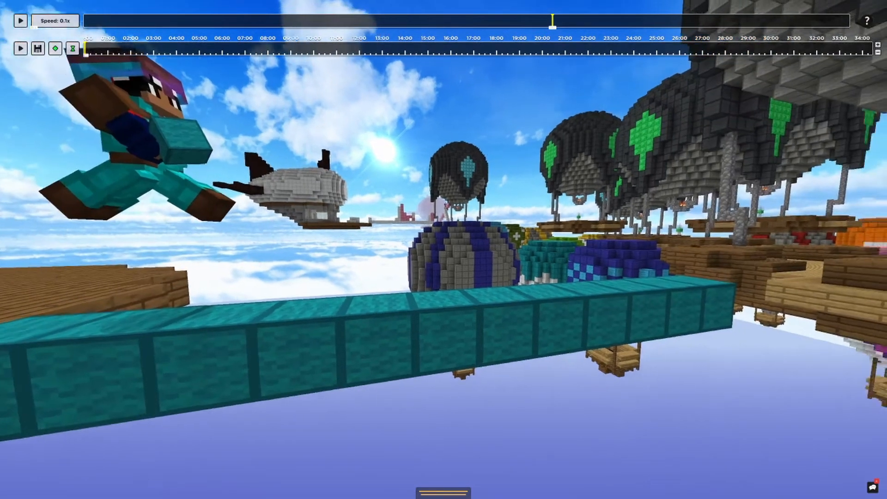
key(s)
key(w)
key(t)
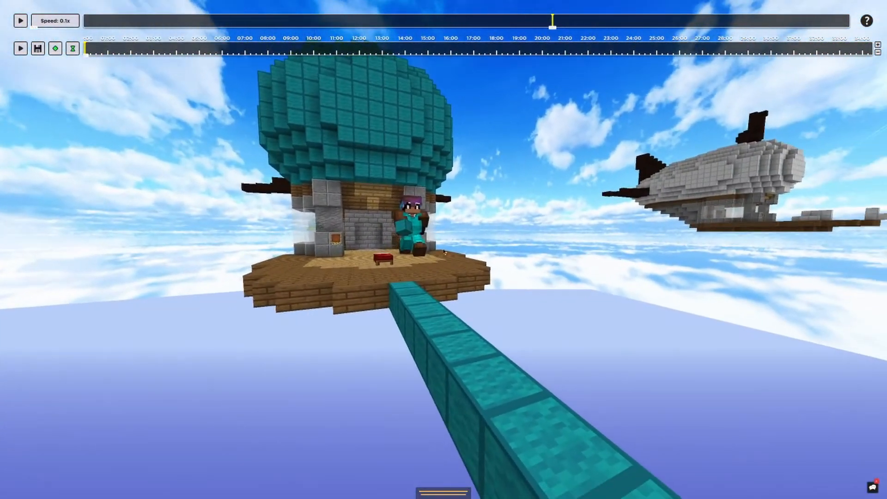
Resume the replay and pause it again once the character is walking on the cyan wool bridge
click(21, 20)
key(Escape)
key(w)
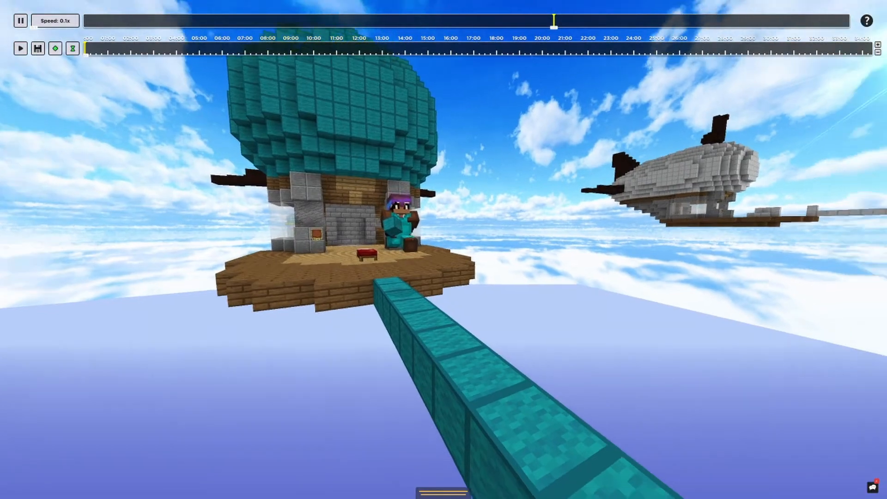
key(s)
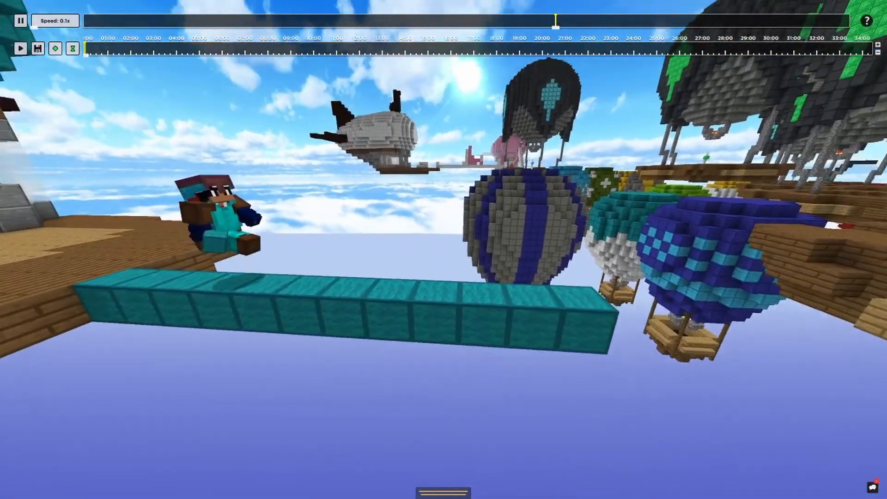
key(t)
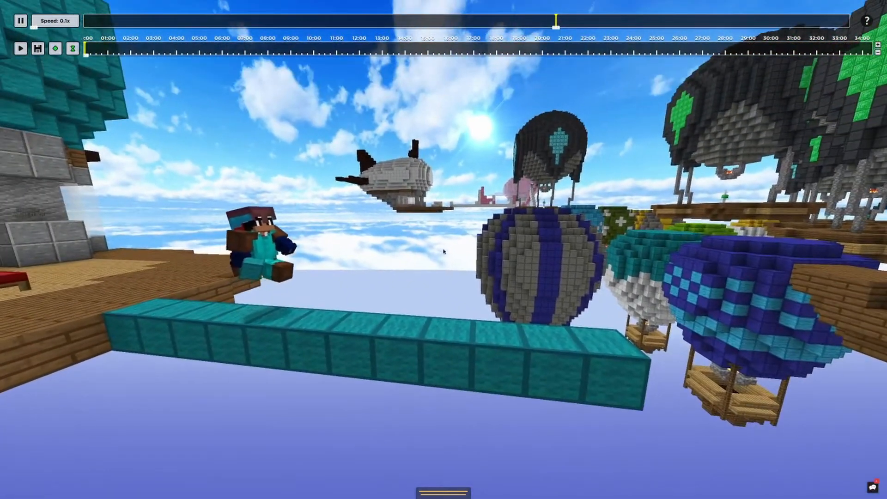
click(20, 20)
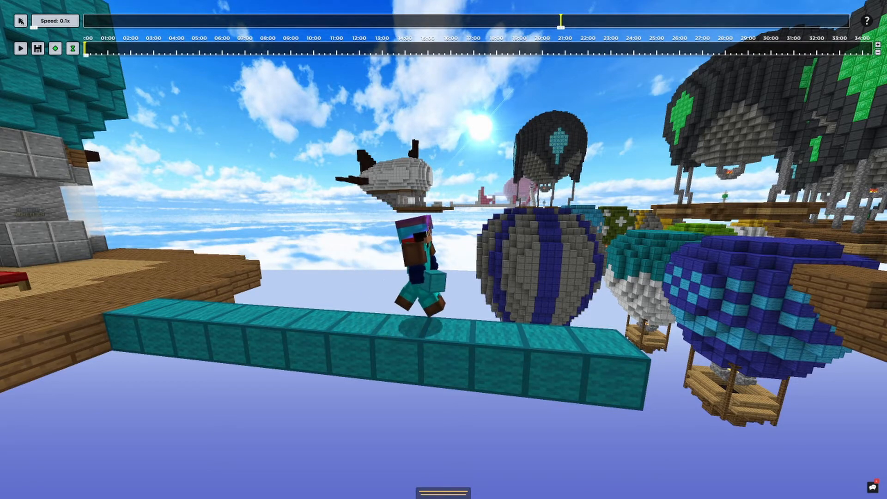
click(28, 31)
Position the camera in front of the character on the bridge, with the home island's balloon behind
key(a)
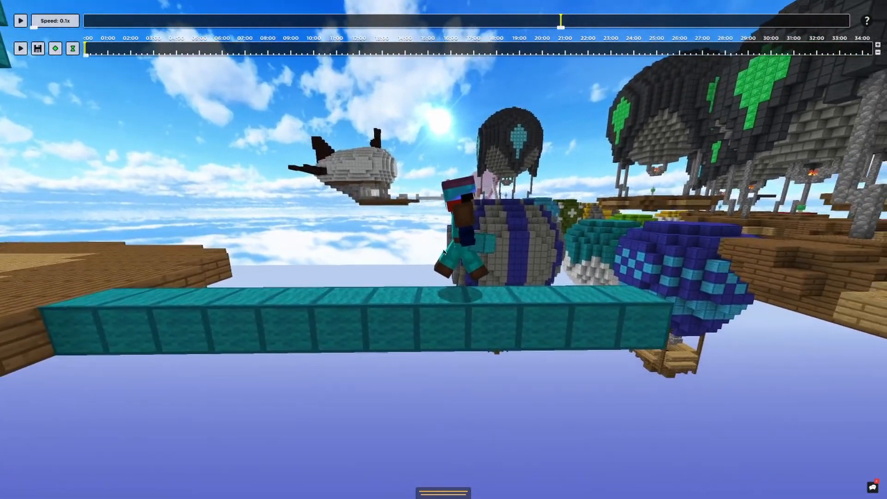
key(t)
click(479, 271)
key(d)
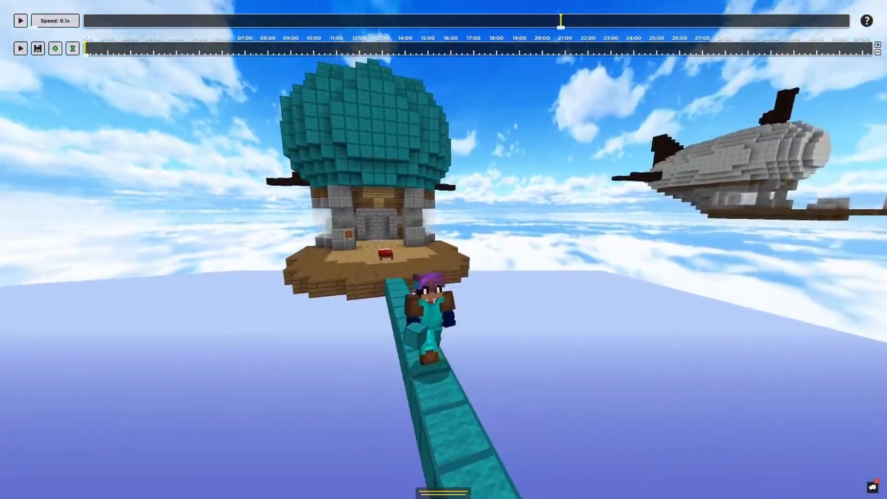
key(d)
key(shift)
key(a)
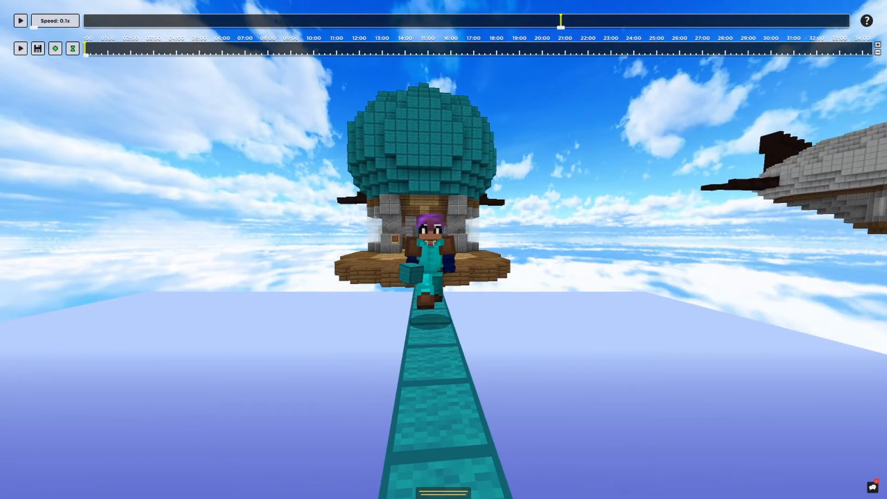
key(a)
key(d)
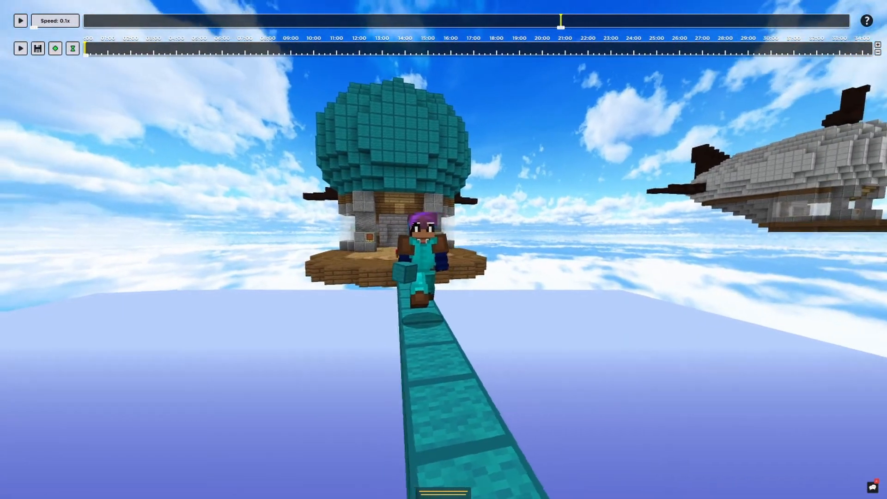
key(a)
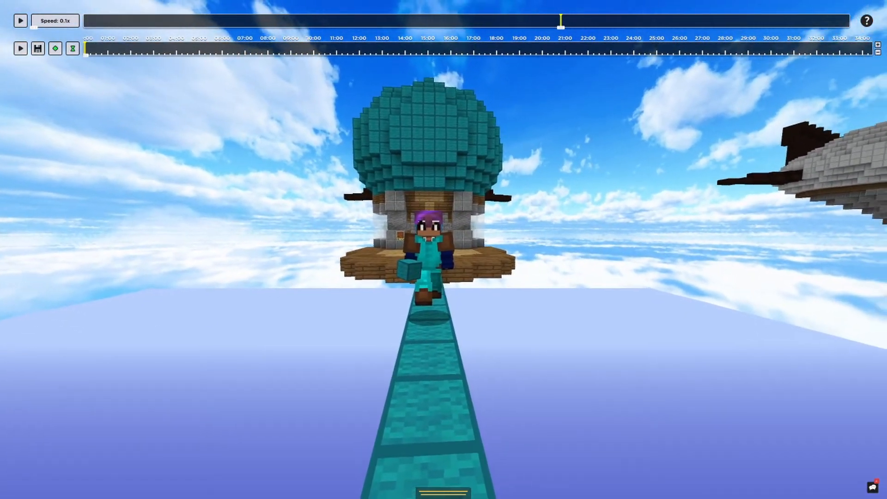
key(a)
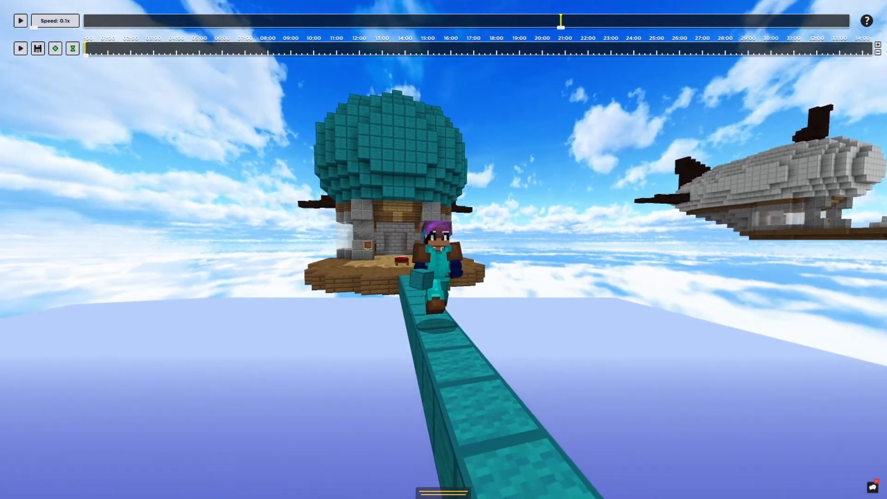
key(a)
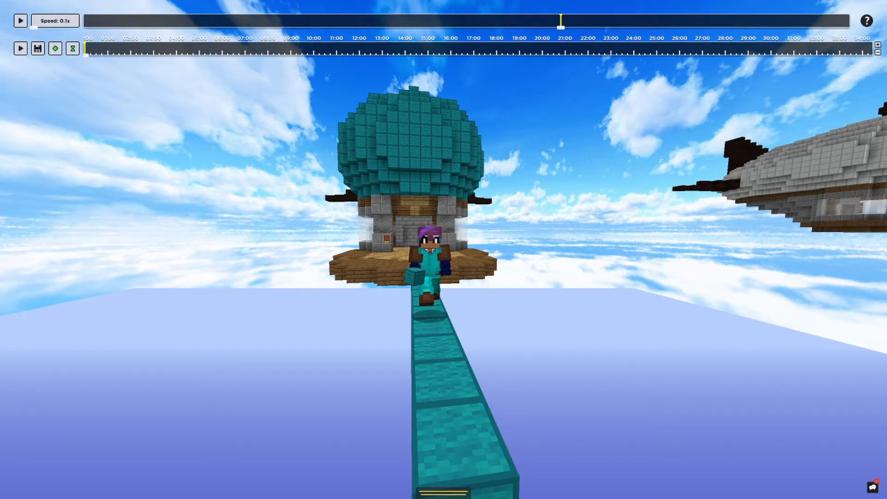
Lower the game's field of view to its minimum and return to the replay
key(Escape)
click(389, 327)
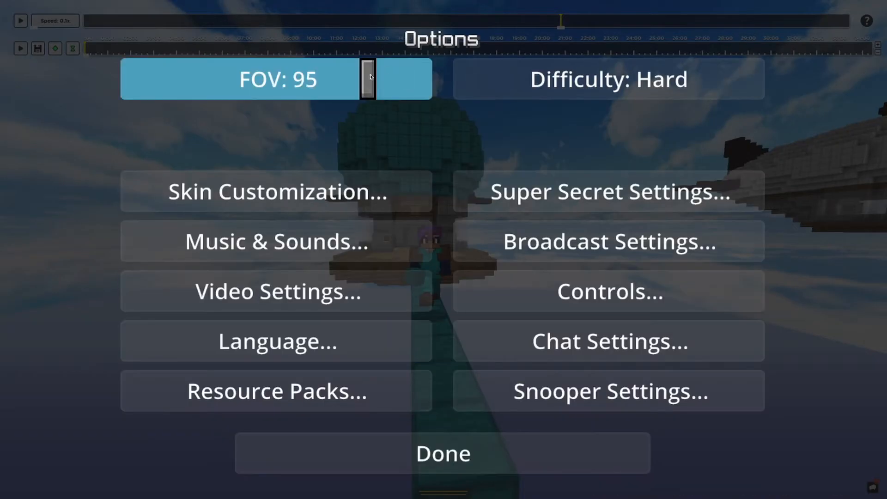
drag(370, 77, 129, 79)
key(Escape)
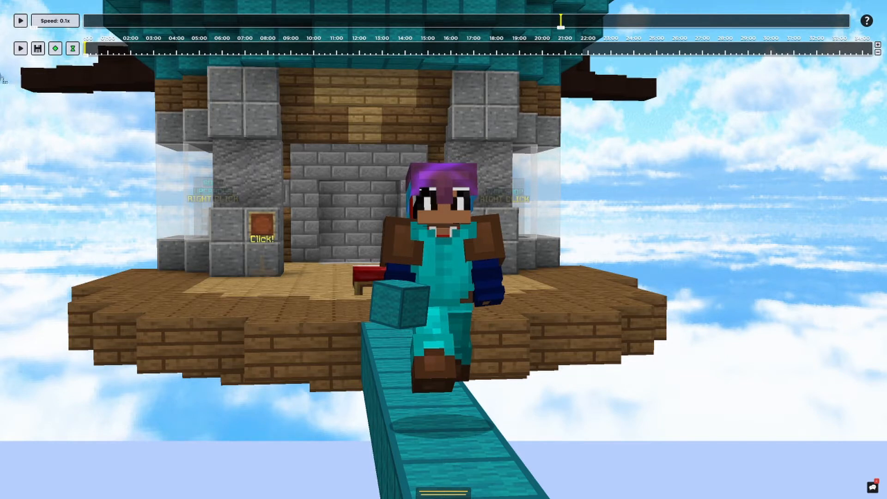
Capture a screenshot of the framed character on the wool bridge and save it
drag(0, 59, 750, 118)
right_click(824, 435)
click(831, 414)
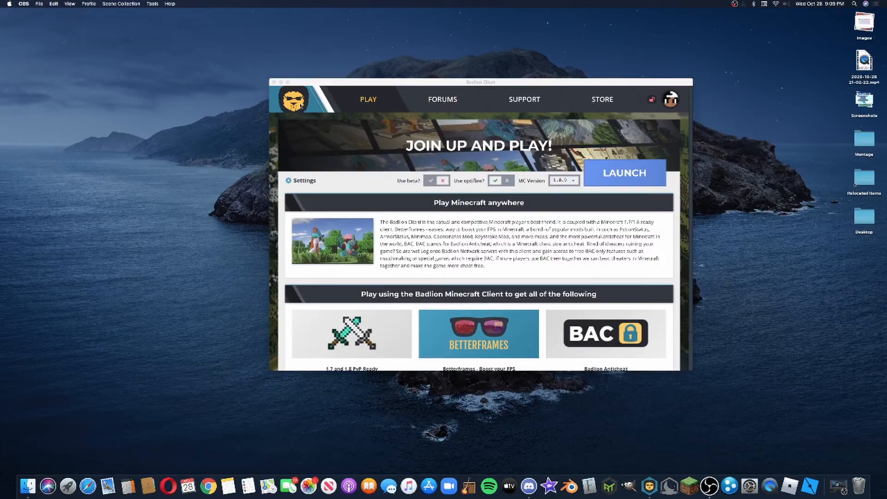
Minimize the Badlion Client launcher and open GIMP in an enlarged, repositioned window
click(281, 81)
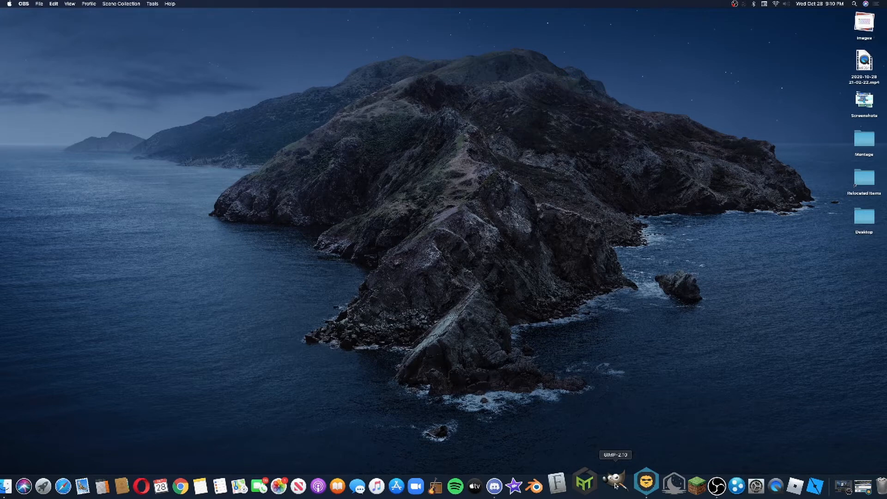
click(615, 484)
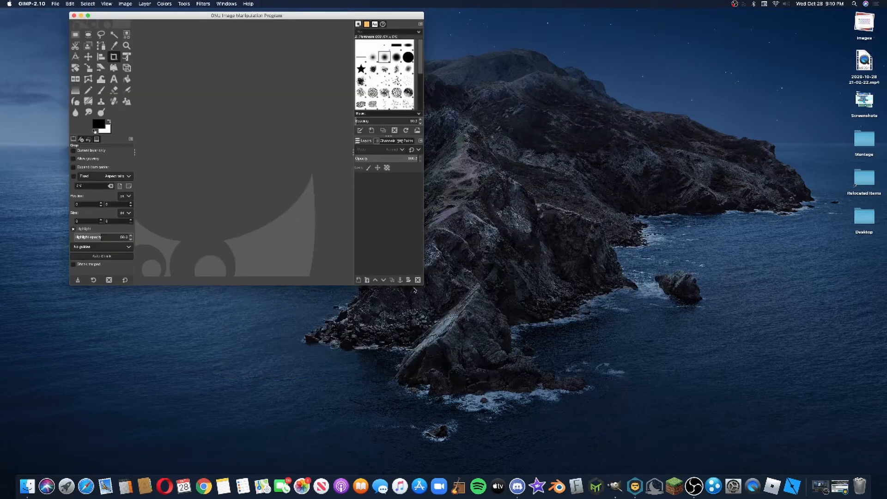
drag(424, 292, 725, 475)
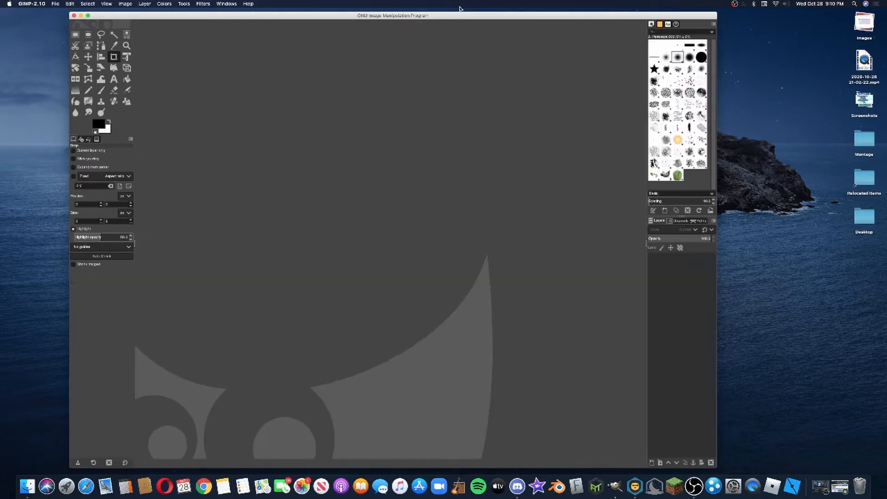
drag(460, 16, 504, 16)
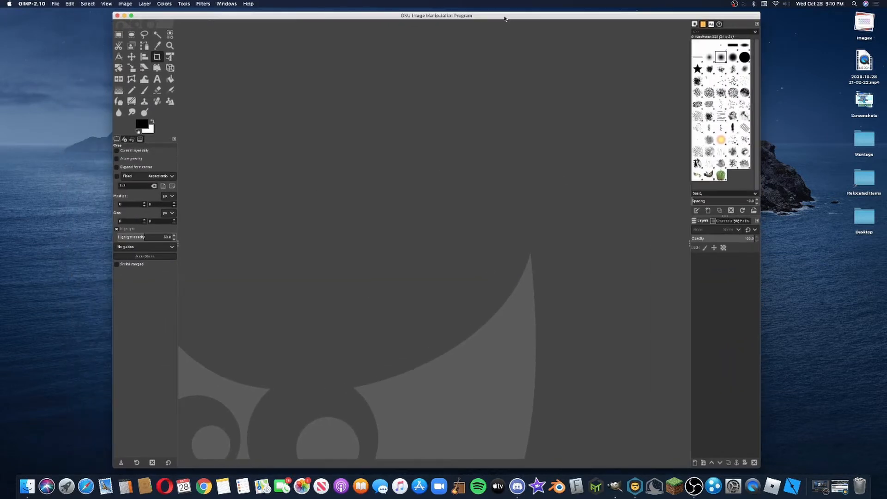
Create a new blank image of 1920 × 1080 pixels
click(56, 4)
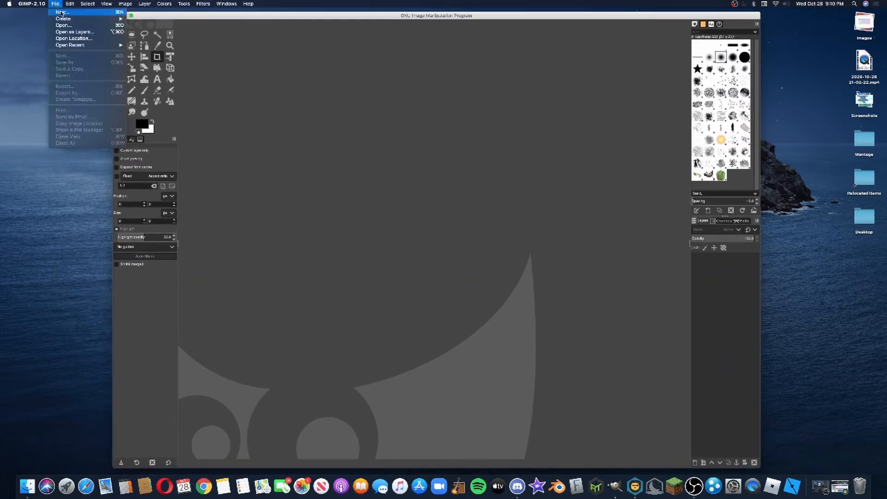
click(62, 13)
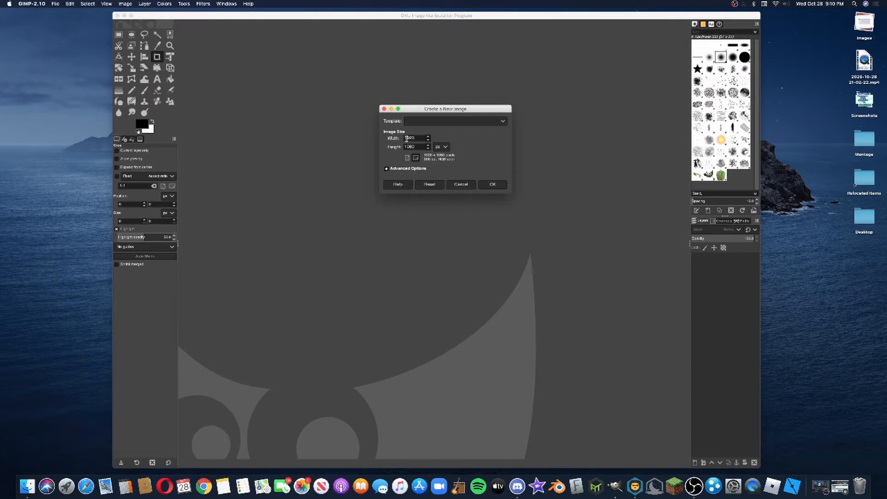
click(496, 188)
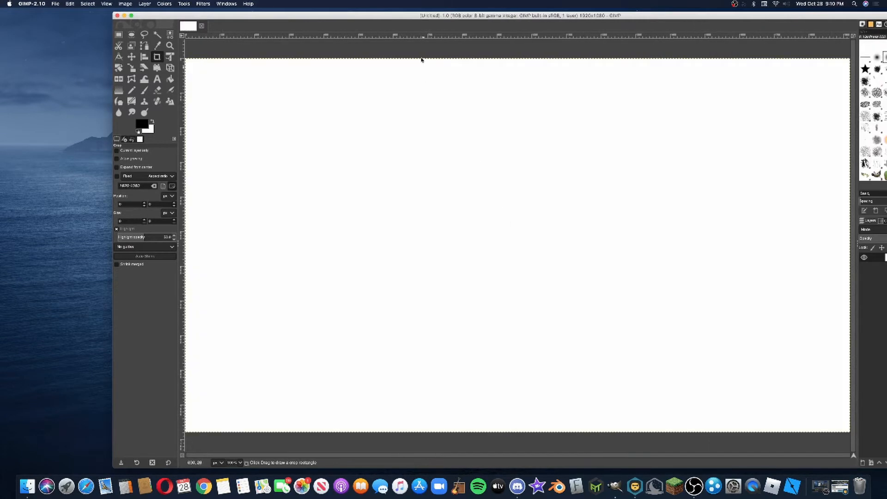
Reposition the GIMP window so the desktop files stay reachable, and fit the whole blank canvas in view
drag(404, 18, 326, 15)
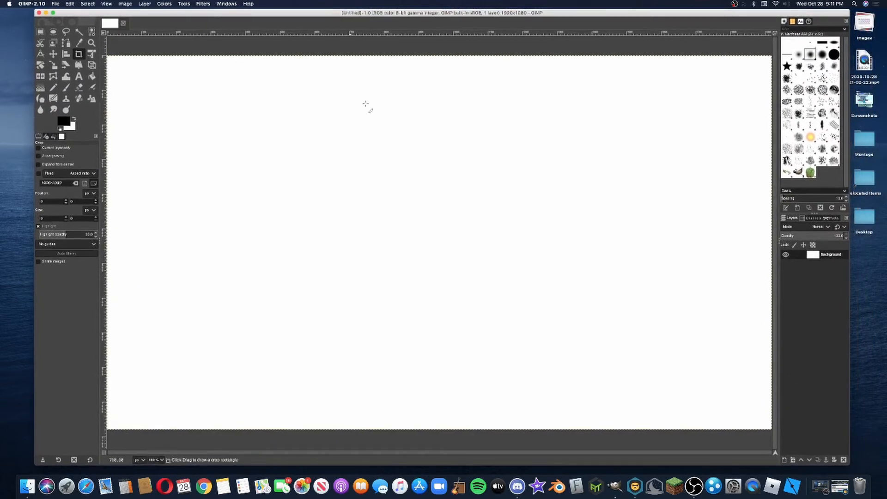
scroll(405, 198, down, 2)
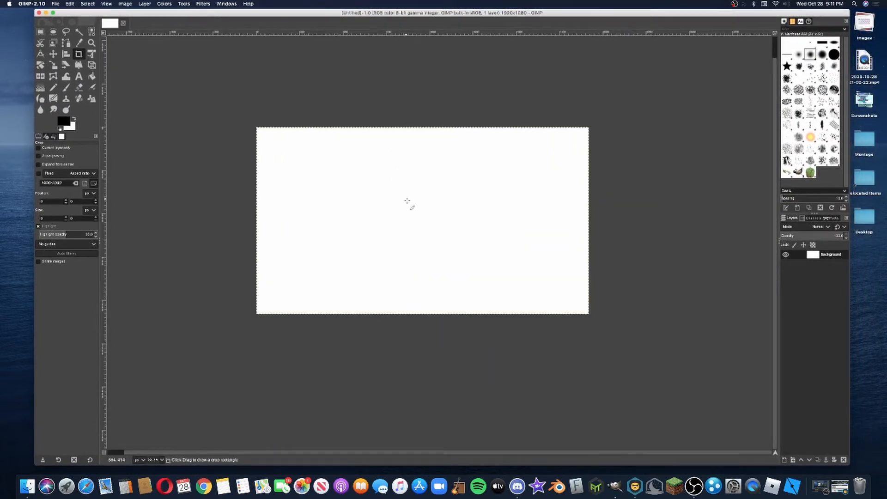
scroll(407, 201, up, 2)
scroll(407, 201, down, 1)
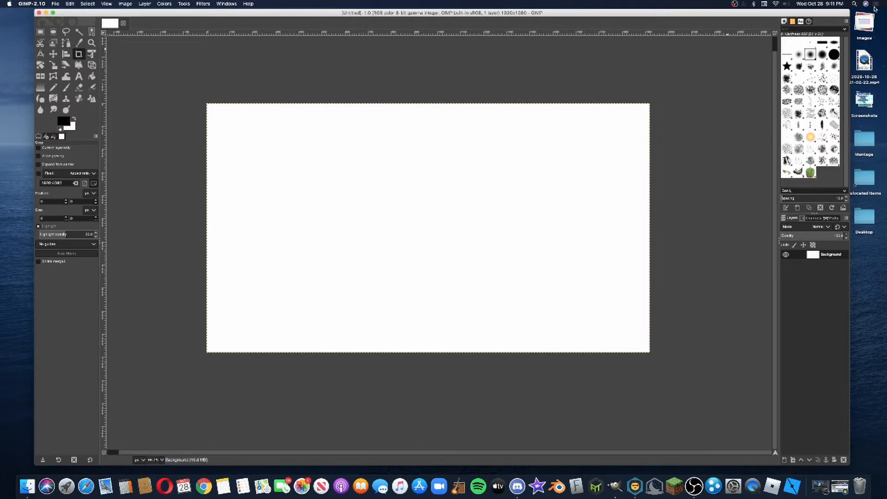
drag(842, 13, 828, 12)
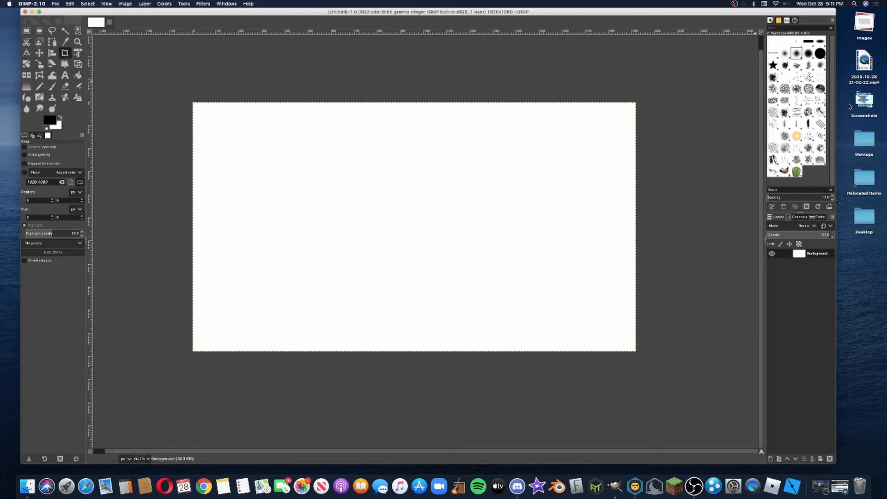
Add the newest character screenshot from the desktop Screenshots stack as a layer, converting it to the built-in sRGB profile
click(863, 103)
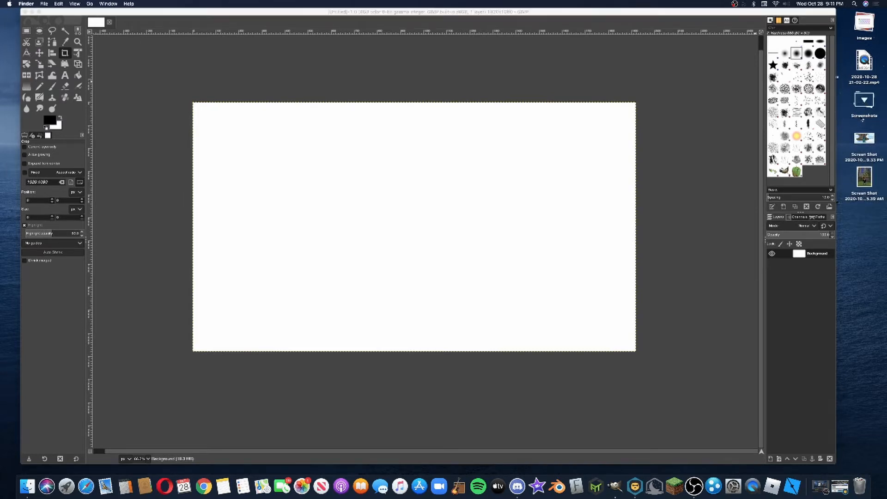
drag(871, 139, 423, 216)
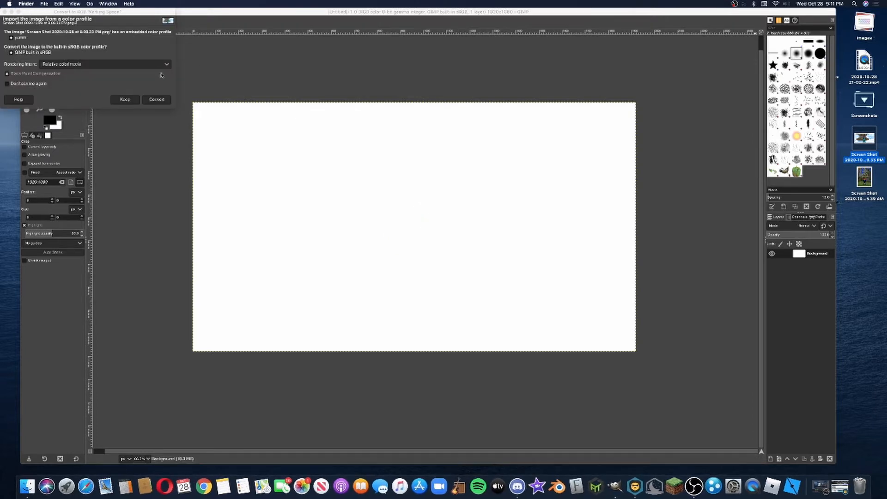
drag(128, 10, 451, 112)
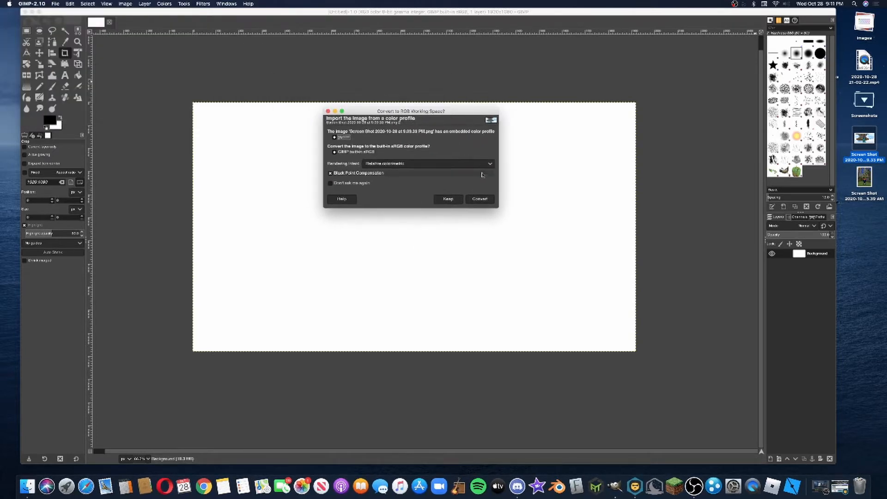
click(480, 199)
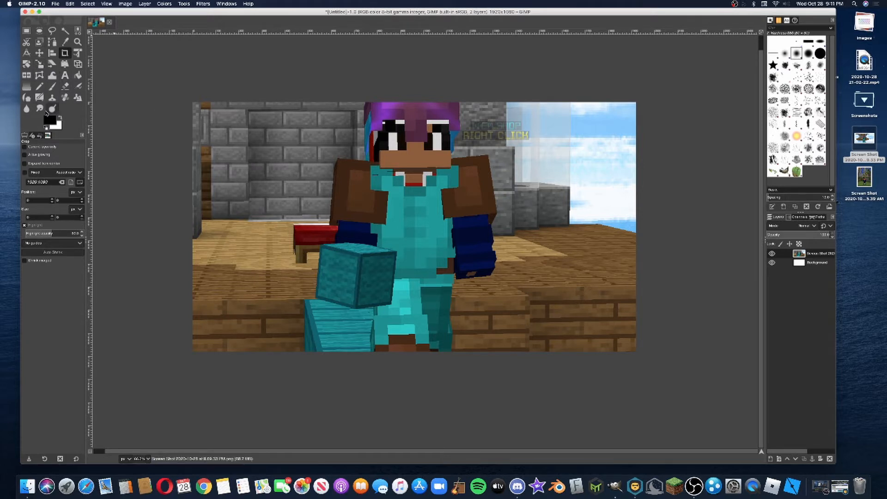
Scale the screenshot layer to about 2493 × 1174 px over the canvas and shift it slightly left to centre the character
click(40, 66)
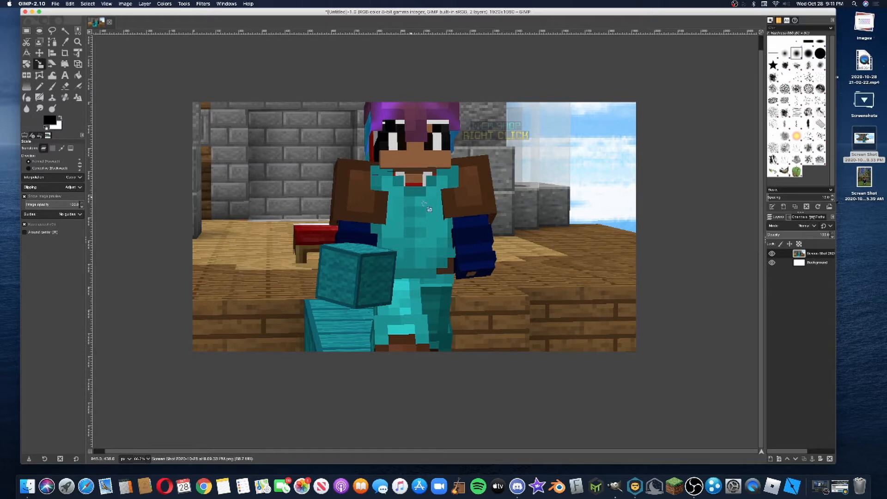
click(438, 243)
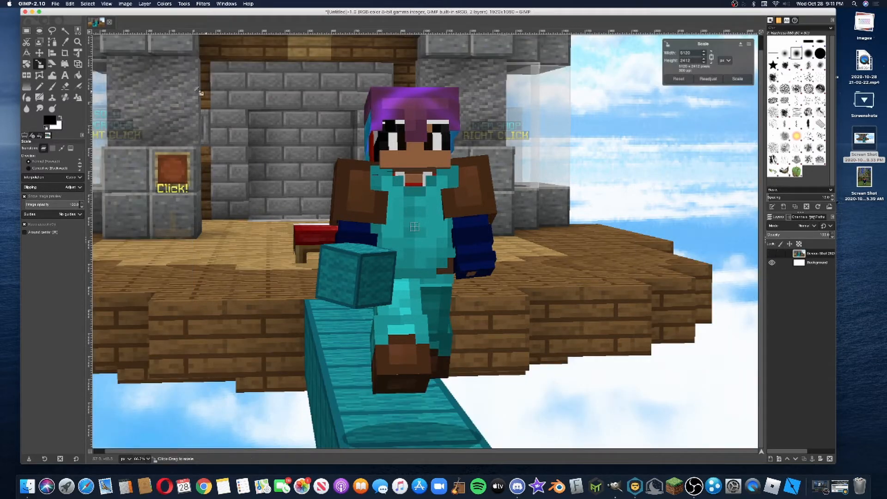
drag(154, 69, 472, 268)
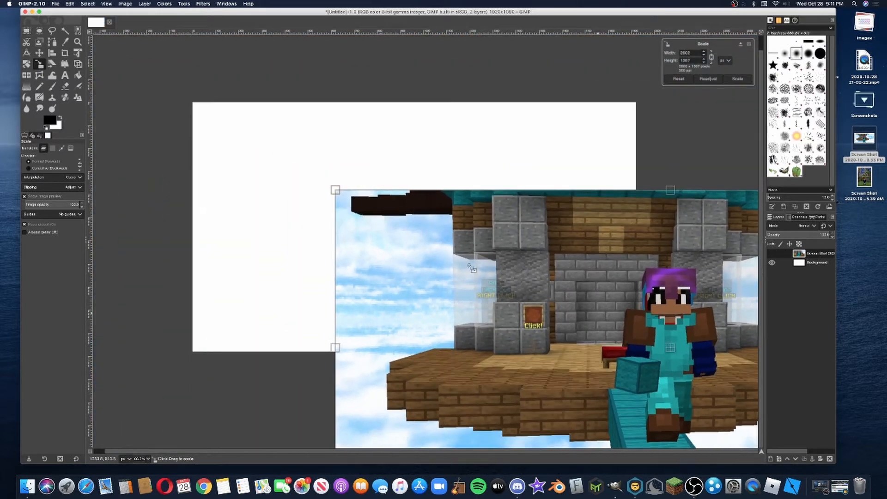
drag(354, 211, 418, 235)
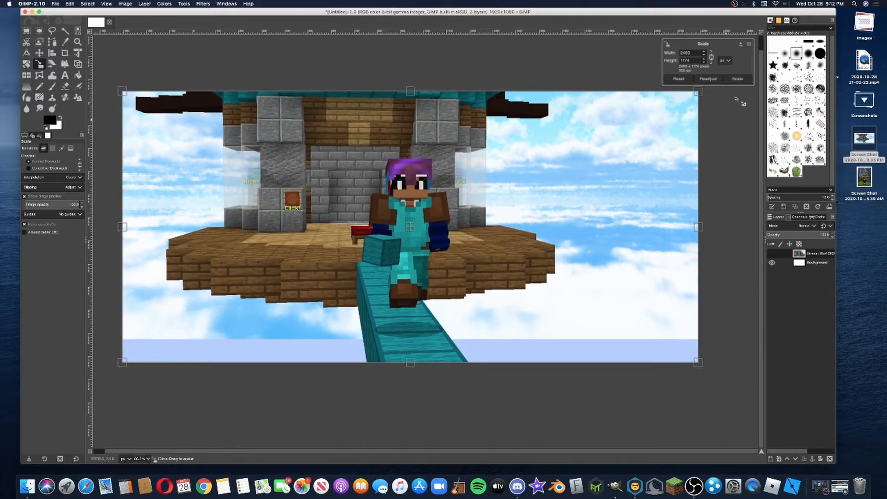
click(733, 79)
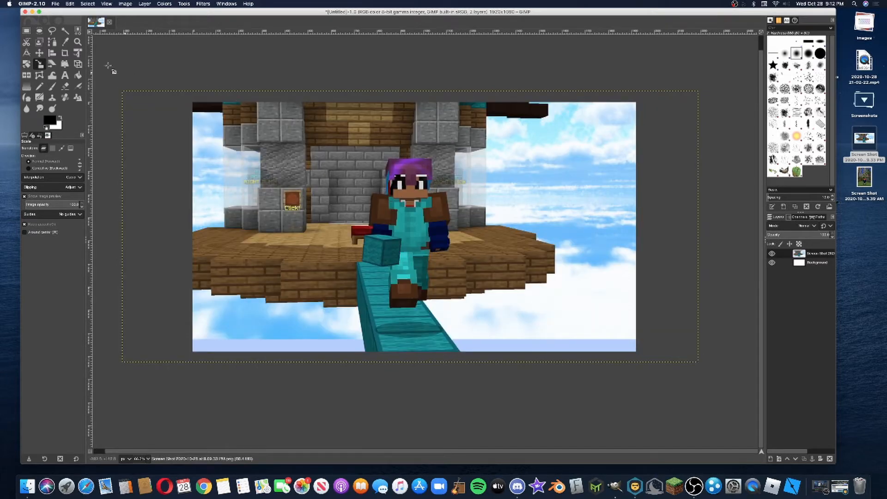
click(40, 54)
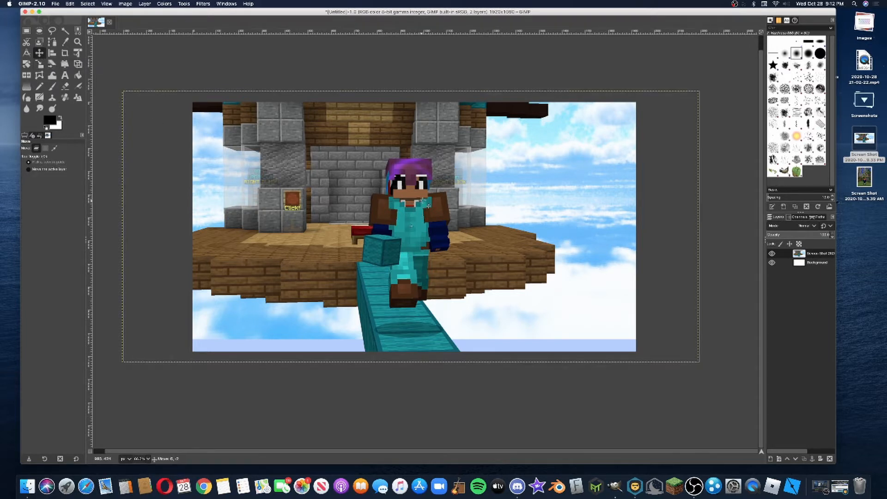
drag(429, 206, 416, 206)
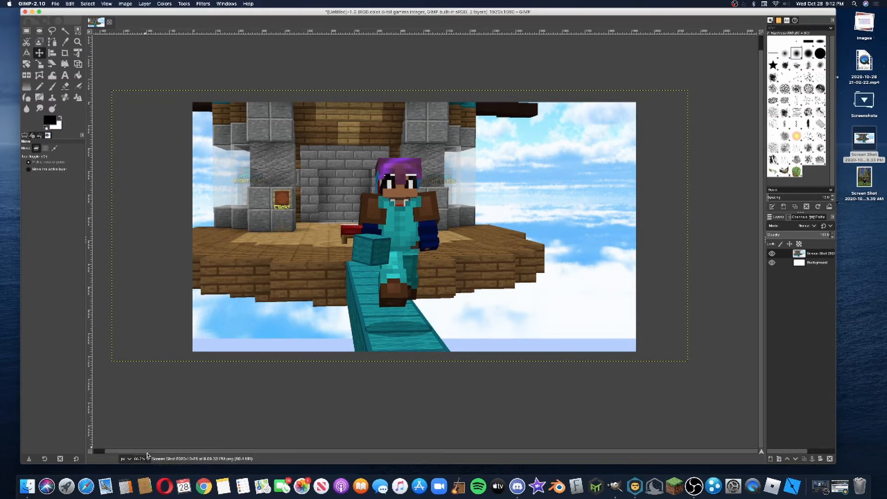
Start a Free Select outline at the character's feet and trace up around the front leg and the held wool block
click(148, 461)
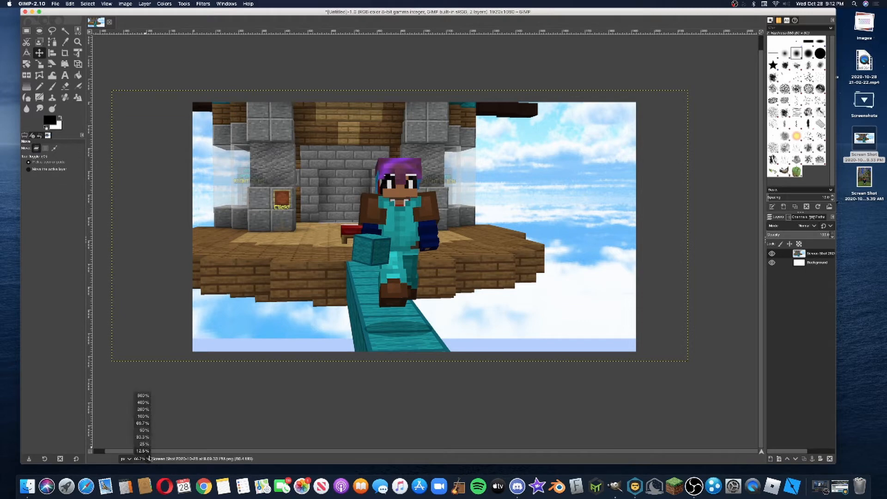
click(143, 410)
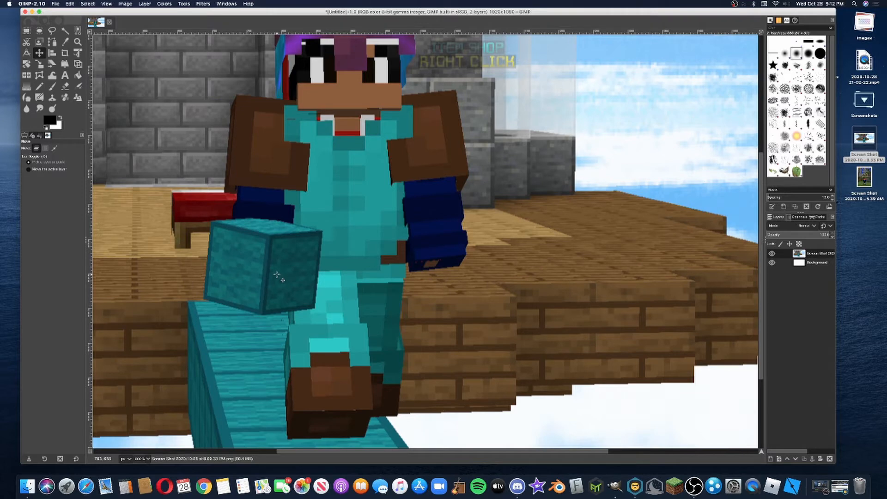
scroll(304, 274, down, 4)
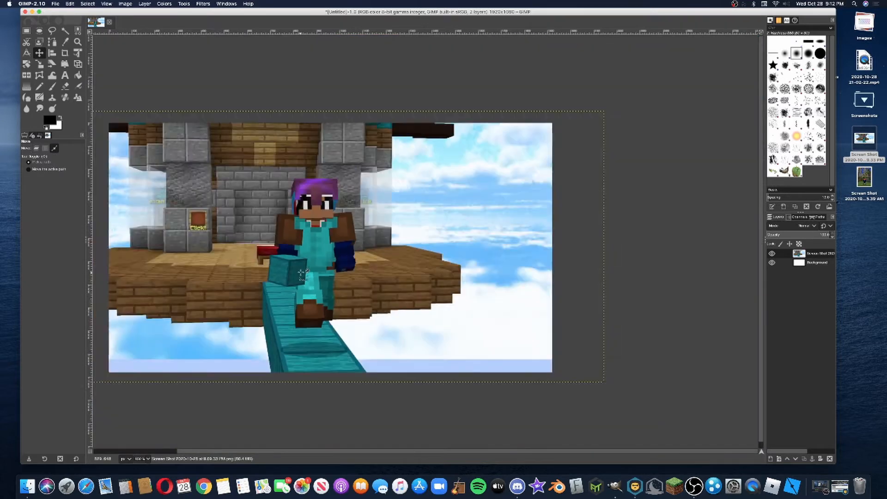
scroll(304, 274, up, 2)
scroll(304, 274, up, 1)
scroll(304, 274, down, 1)
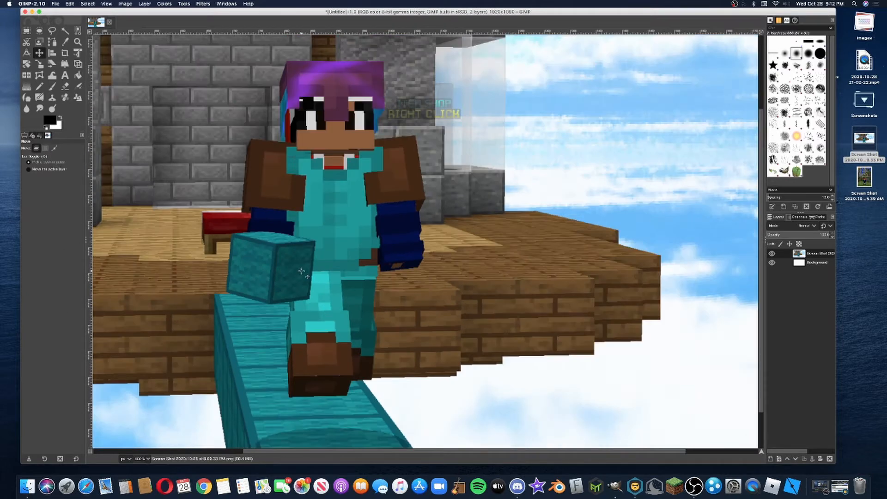
drag(406, 453, 351, 451)
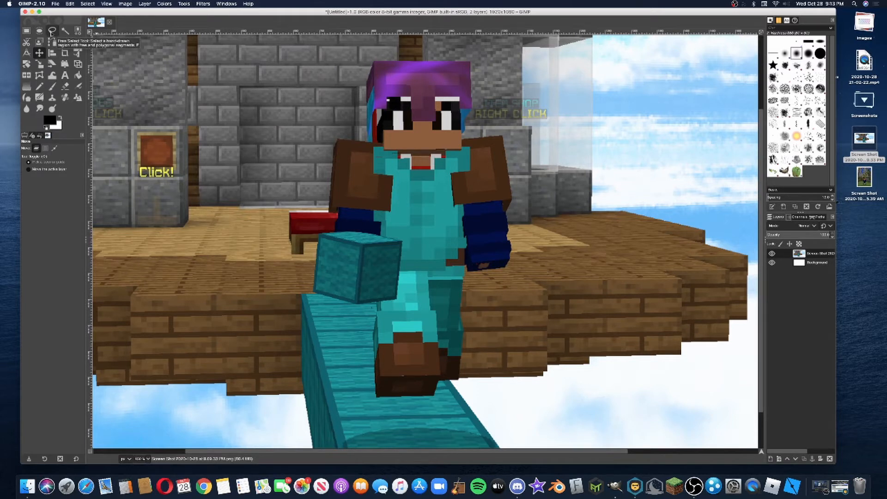
click(52, 31)
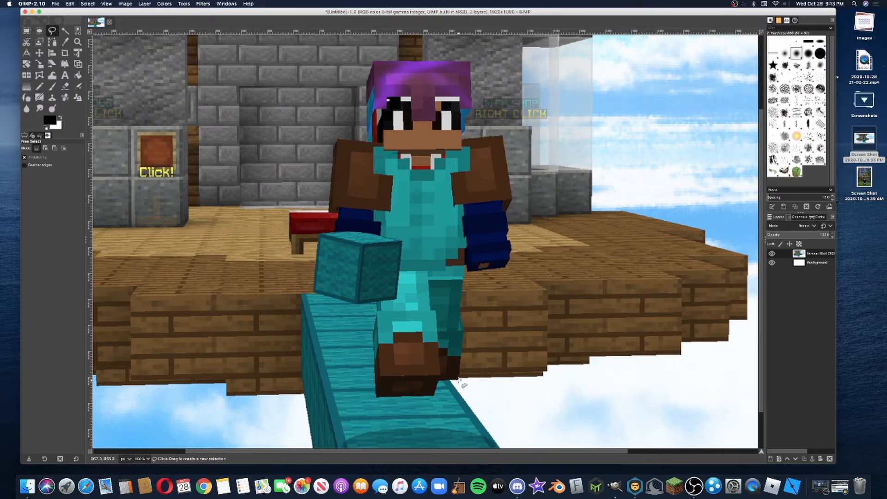
click(438, 380)
click(433, 395)
click(377, 397)
mouse_move(373, 337)
mouse_down()
mouse_move(378, 396)
mouse_move(378, 302)
mouse_move(316, 293)
mouse_move(323, 250)
mouse_up()
click(319, 234)
click(335, 232)
click(335, 222)
Continue the outline up the block-holding arm and across the top of its brown shoulder towards the head
scroll(324, 220, up, 4)
click(385, 202)
click(386, 183)
click(352, 182)
scroll(351, 181, up, 3)
click(370, 148)
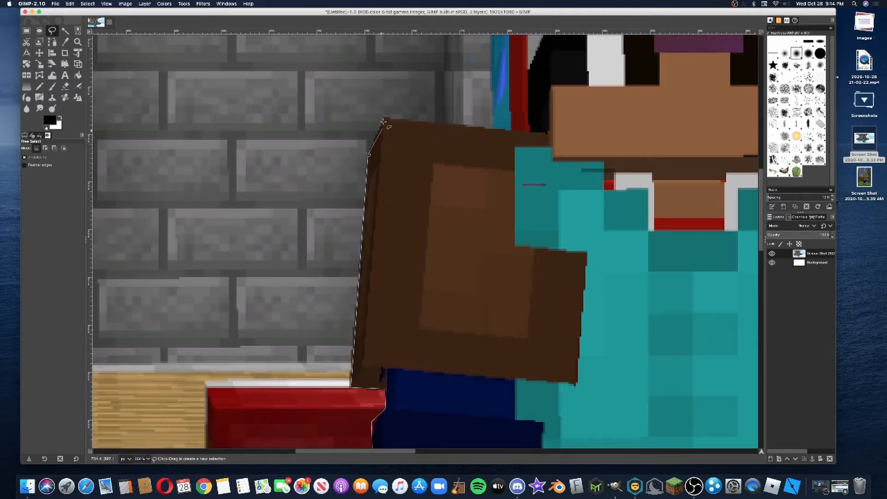
click(385, 119)
click(510, 129)
Trace the outline around the purple helmet and down the far side of the head to the other shoulder
scroll(515, 142, up, 4)
scroll(514, 142, down, 2)
click(492, 334)
click(490, 110)
scroll(491, 111, up, 1)
scroll(521, 147, right, 6)
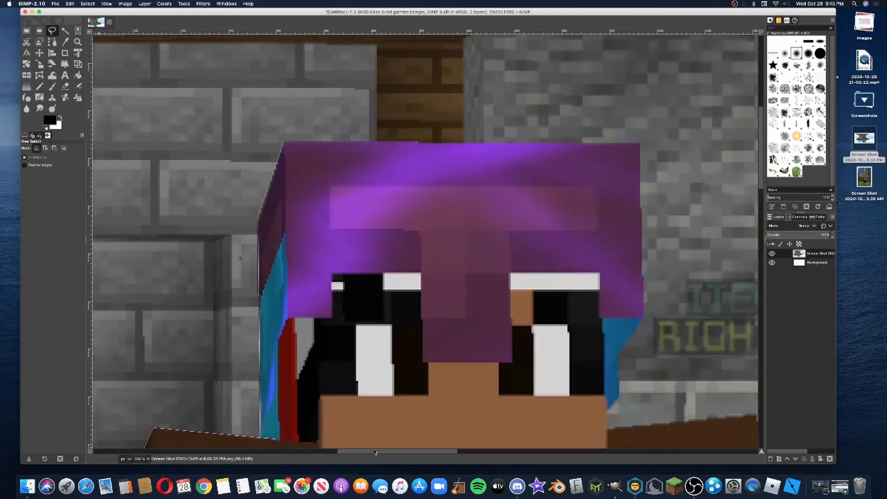
click(552, 143)
click(556, 318)
click(531, 354)
click(532, 397)
click(520, 411)
click(520, 430)
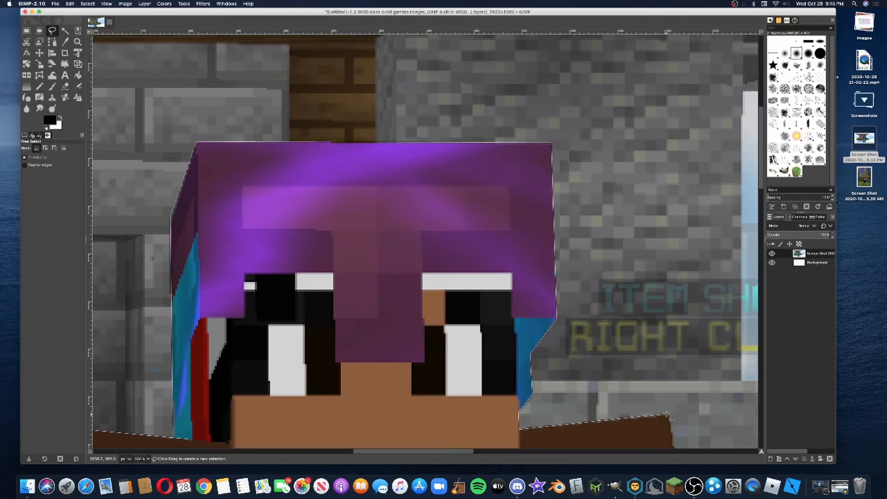
Trace the outline around the second shoulder, down the dark blue sleeve and under the hand
click(669, 415)
scroll(670, 415, down, 4)
click(471, 445)
scroll(470, 445, down, 4)
click(448, 280)
click(457, 353)
click(453, 388)
scroll(455, 391, down, 4)
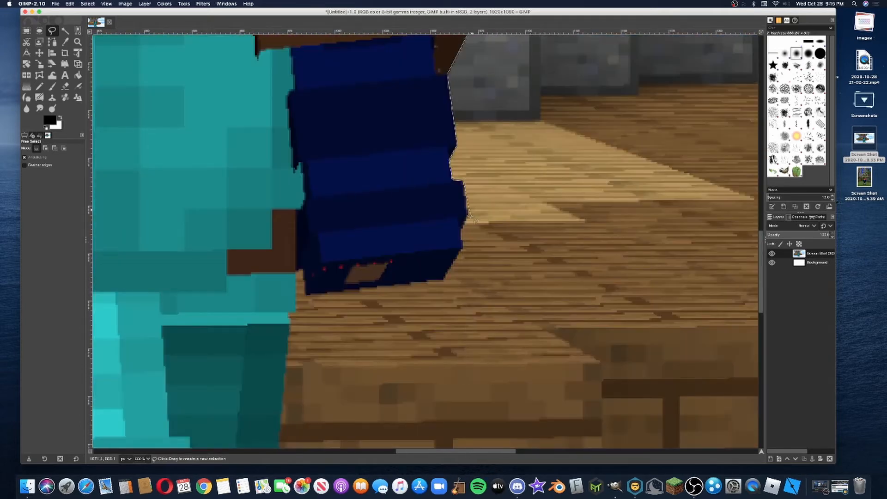
click(466, 211)
click(462, 244)
click(443, 279)
click(305, 295)
Continue the outline down the back leg and close the selection at its starting point by the foot
scroll(302, 273, down, 2)
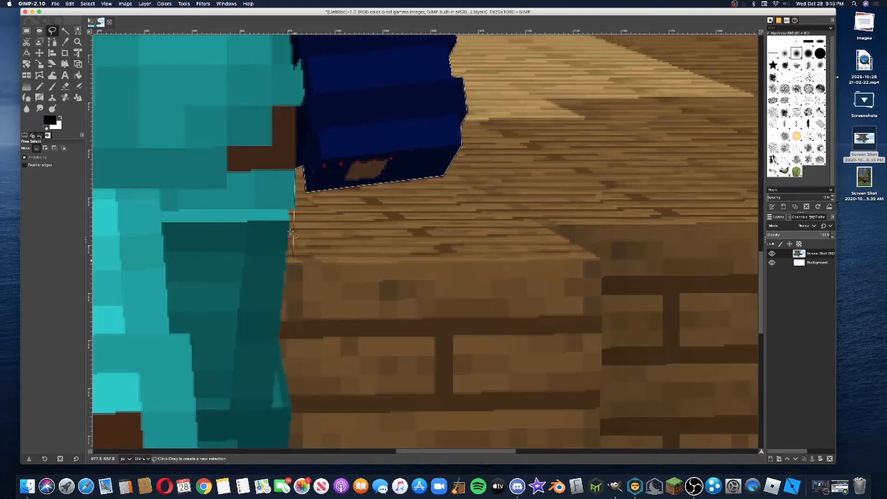
scroll(290, 370, down, 3)
click(274, 279)
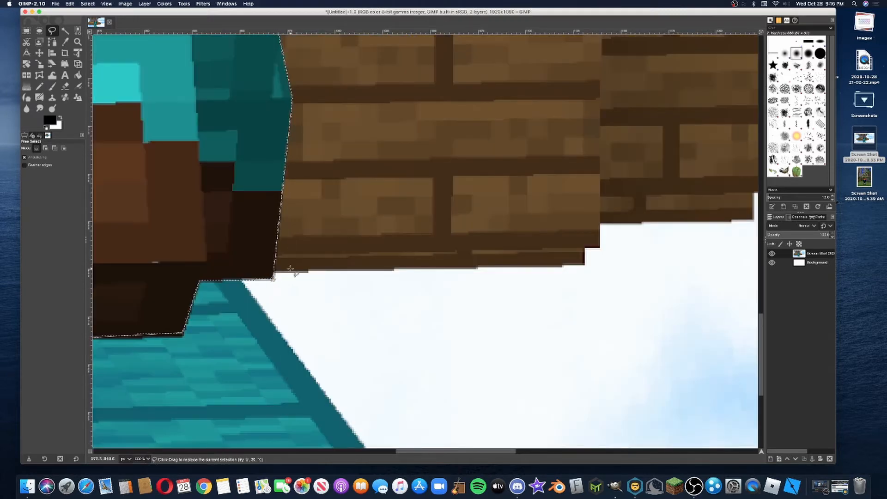
Copy the selected character from the screenshot layer to the clipboard
scroll(291, 269, down, 2)
scroll(291, 268, up, 2)
scroll(290, 268, down, 5)
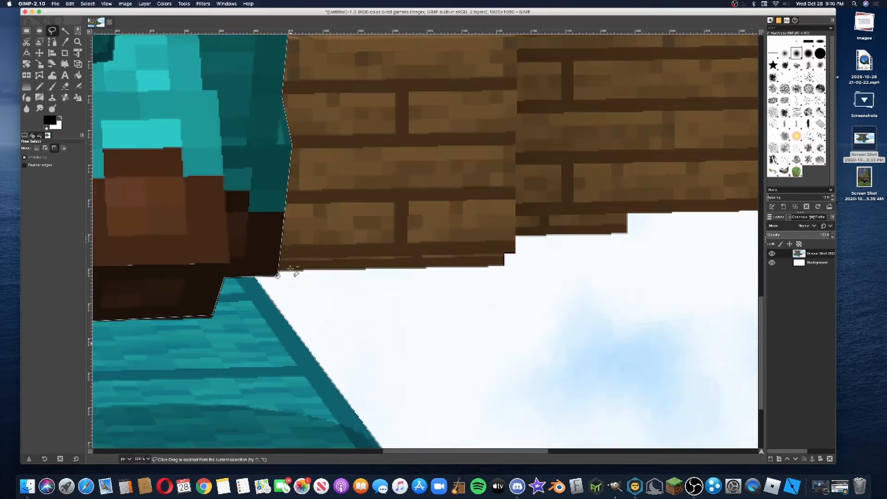
scroll(291, 264, down, 2)
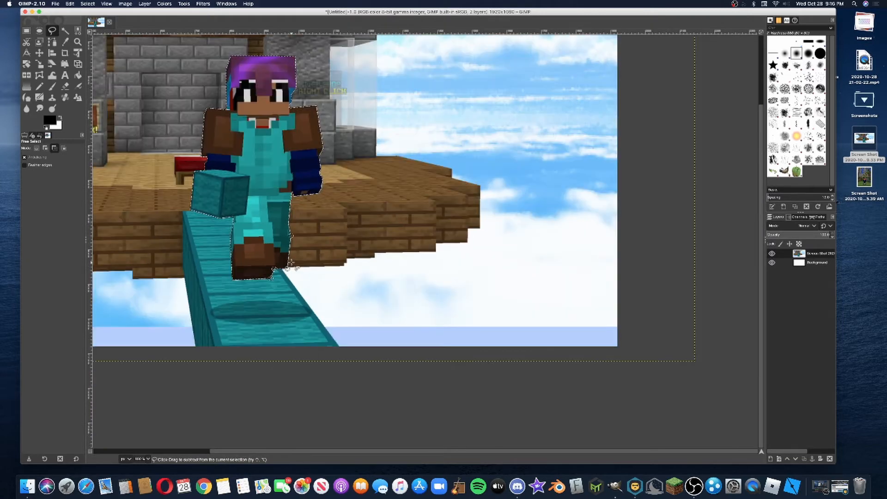
scroll(393, 455, left, 5)
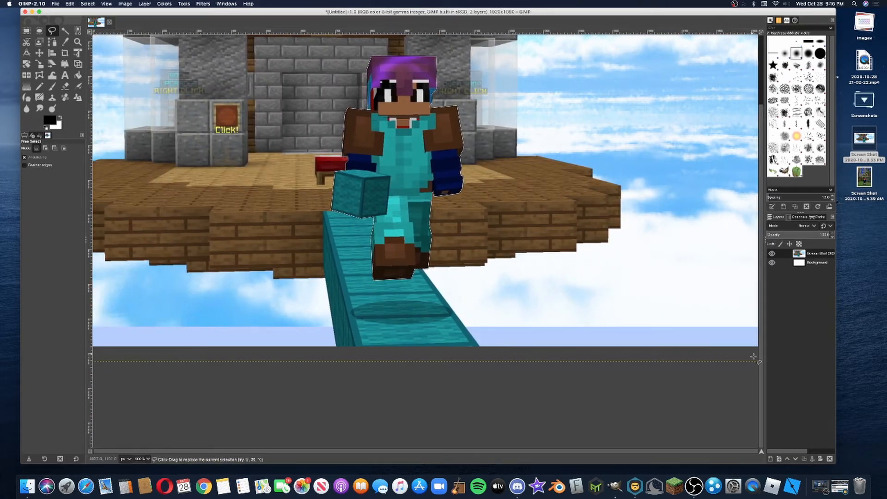
scroll(761, 363, up, 3)
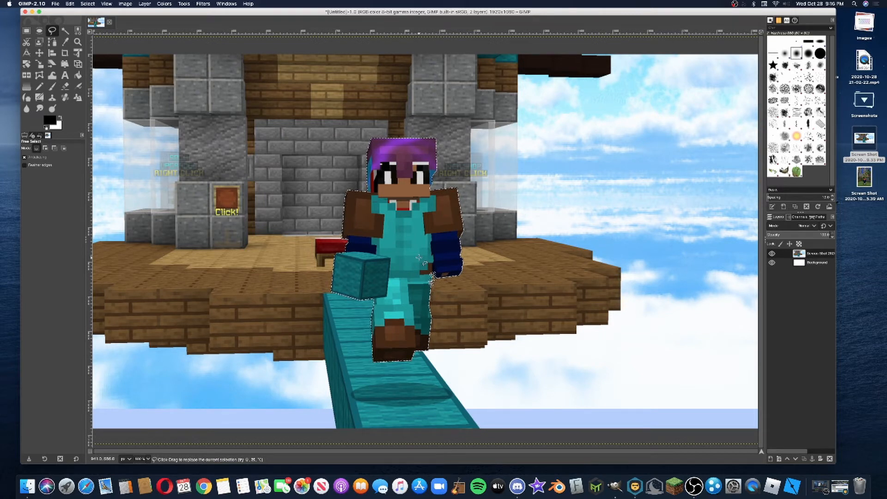
mouse_move(437, 277)
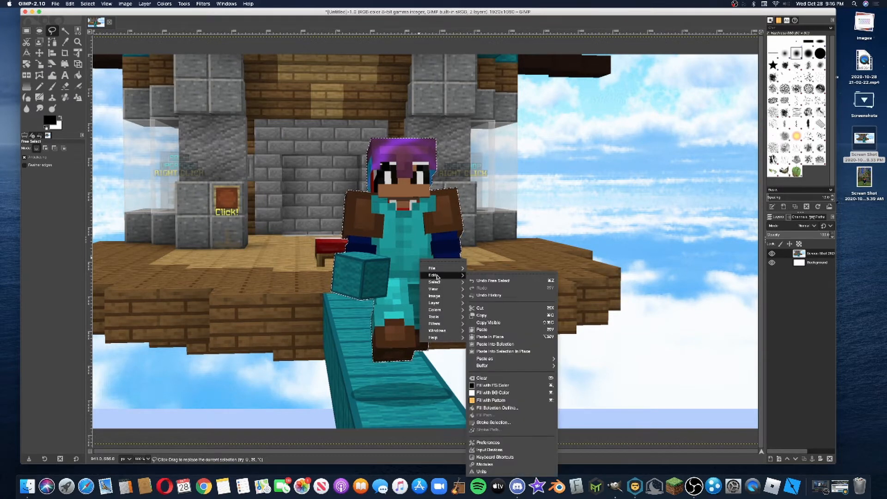
click(501, 316)
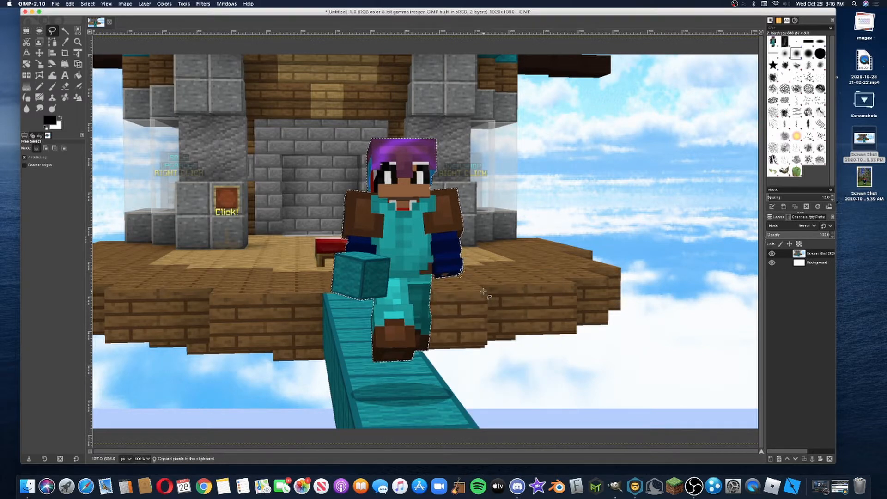
click(56, 4)
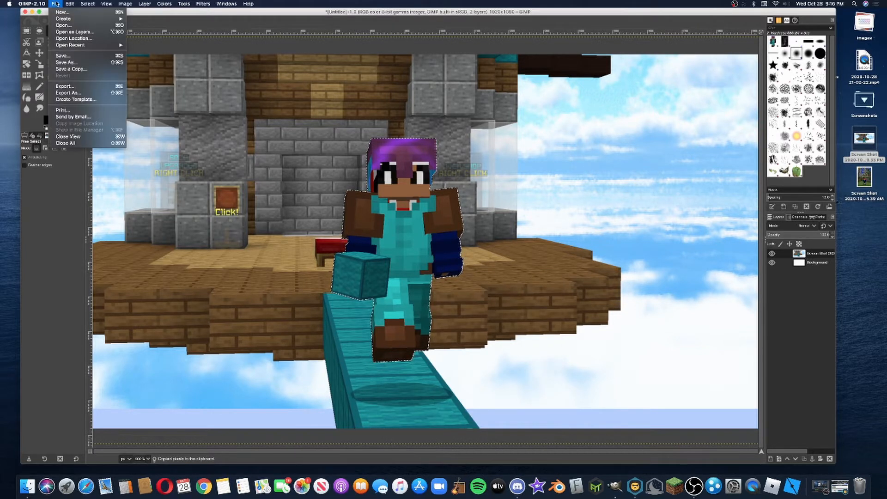
mouse_move(70, 3)
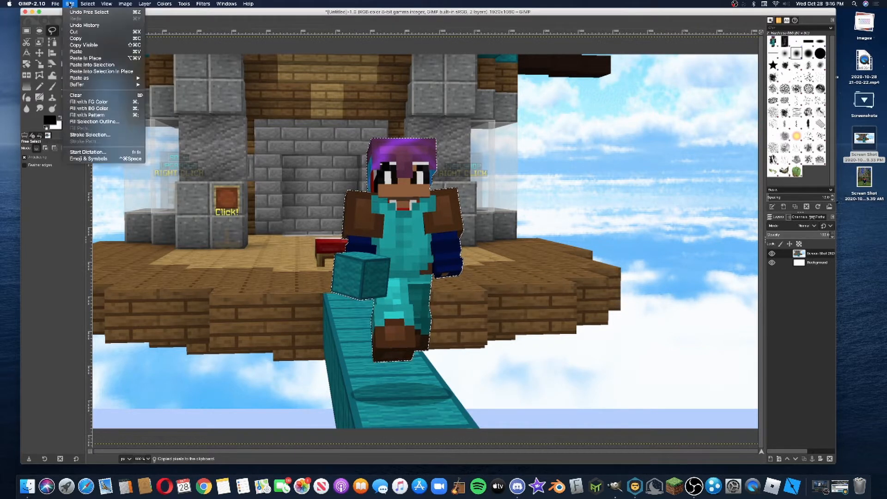
click(515, 285)
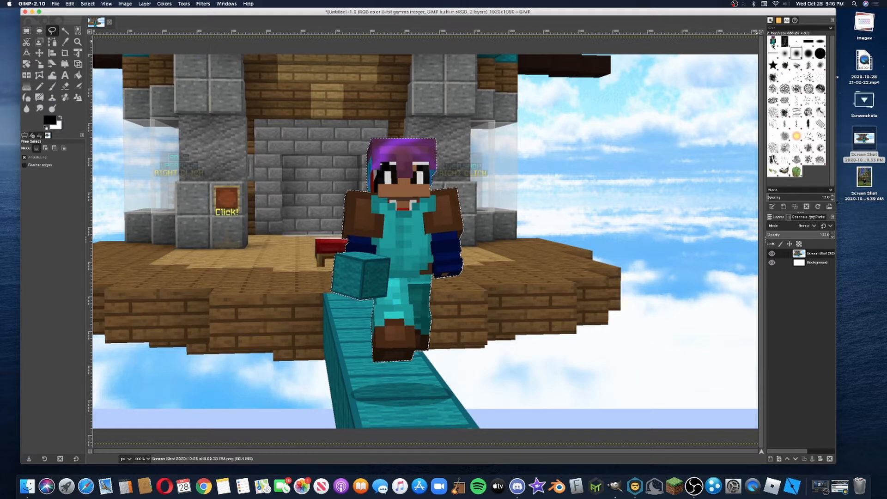
Add a new layer named Skin, 1920 × 1080 px and filled with transparency, above the screenshot layer
click(771, 459)
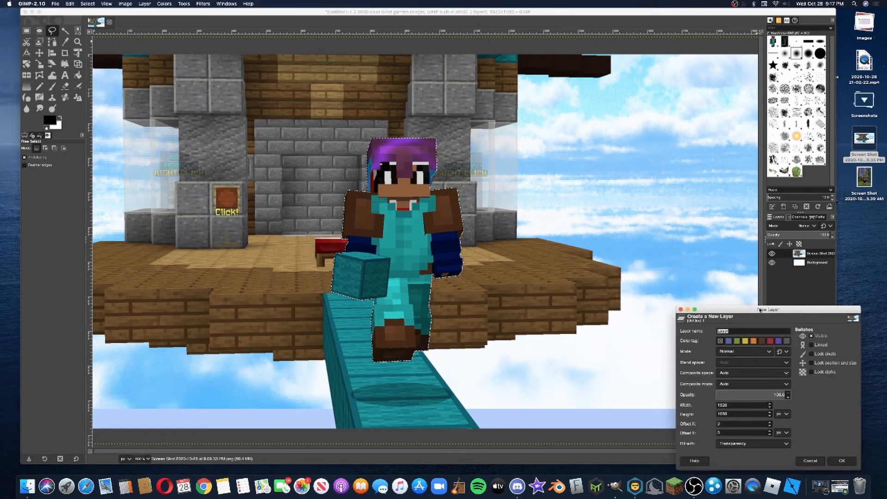
text(B)
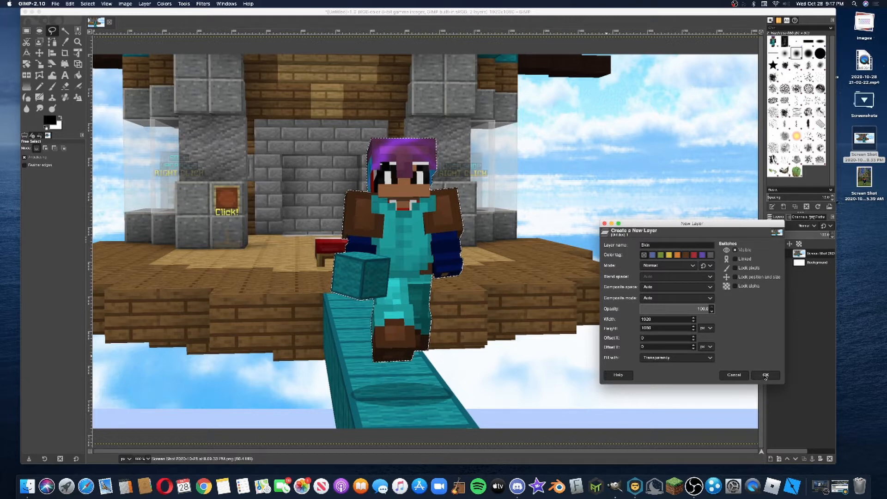
click(767, 375)
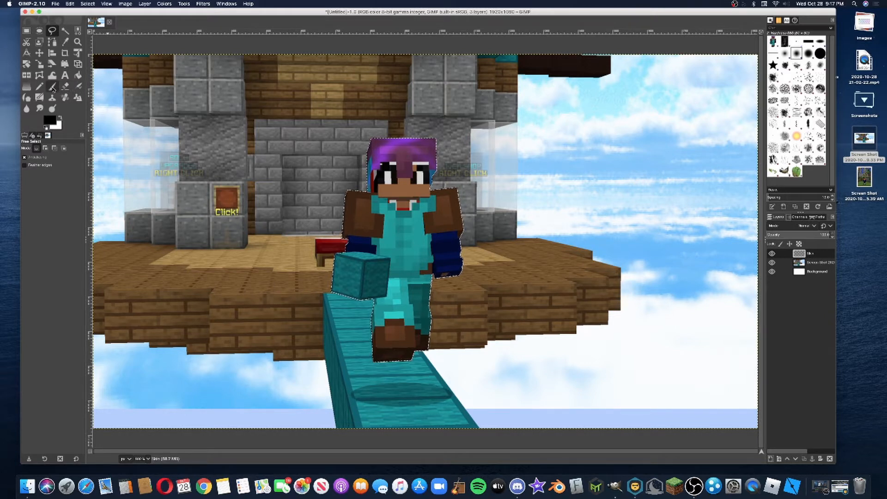
Stamp the copied character onto the Skin layer over the original, using the Paintbrush with the clipboard image as the brush
click(52, 88)
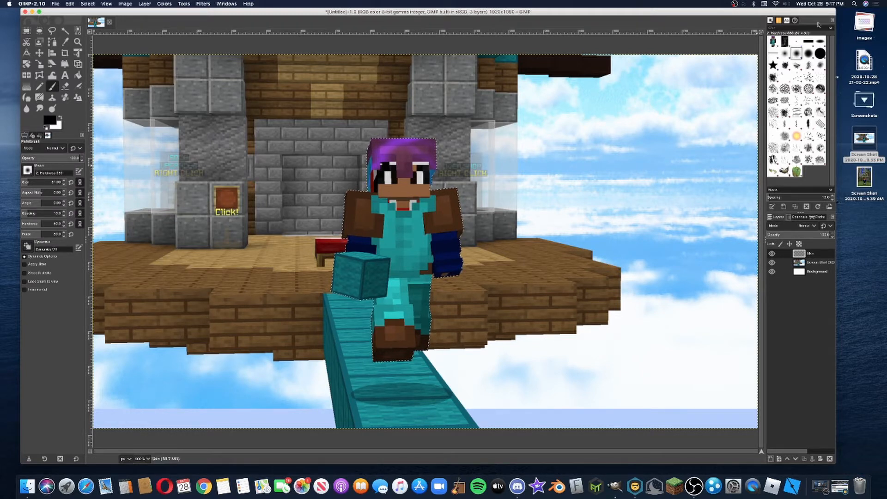
click(773, 43)
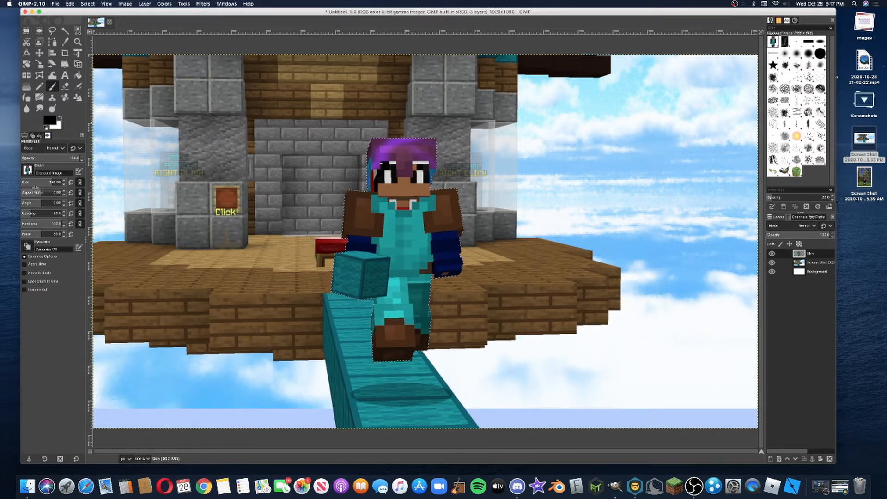
drag(34, 182, 61, 181)
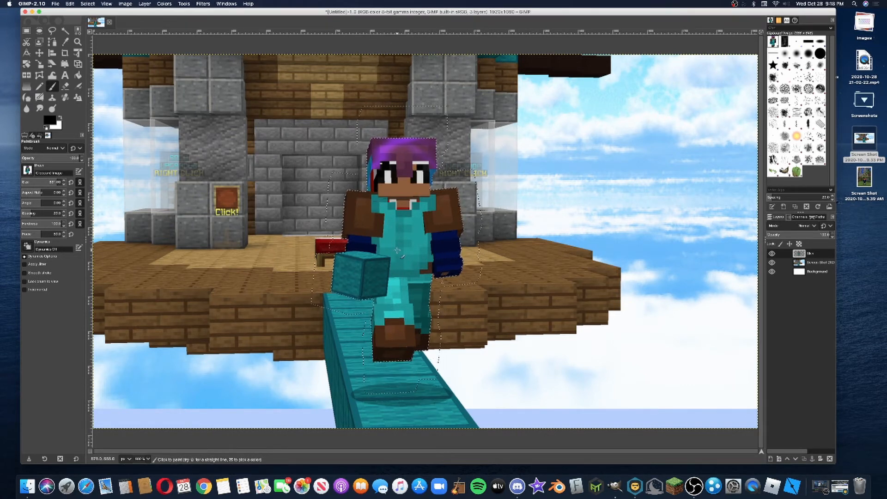
Switch to the Move tool and clear the selection around the character
key(m)
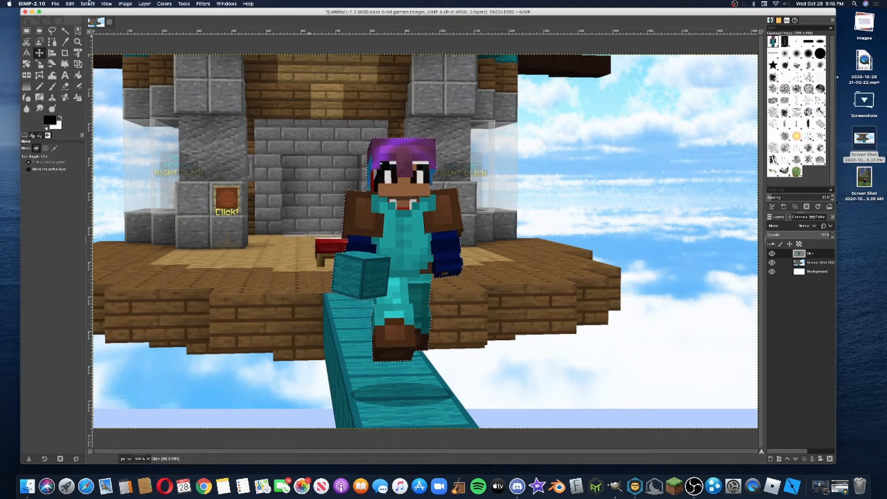
click(88, 3)
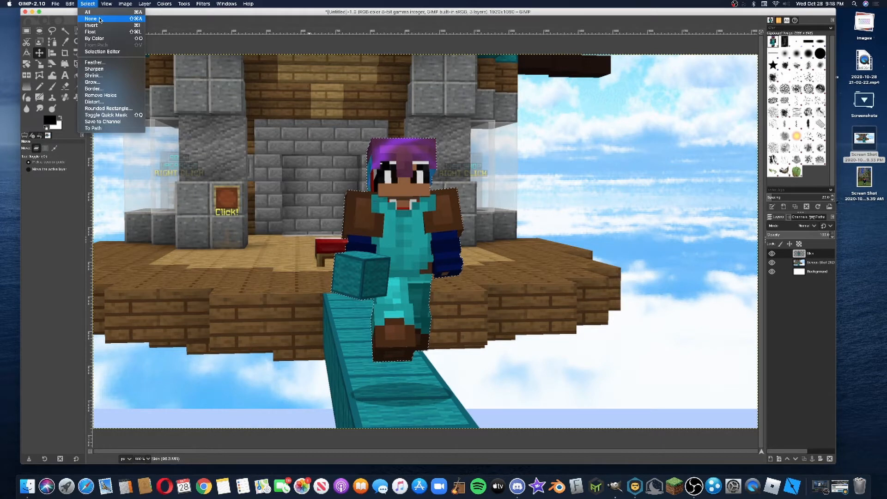
click(99, 20)
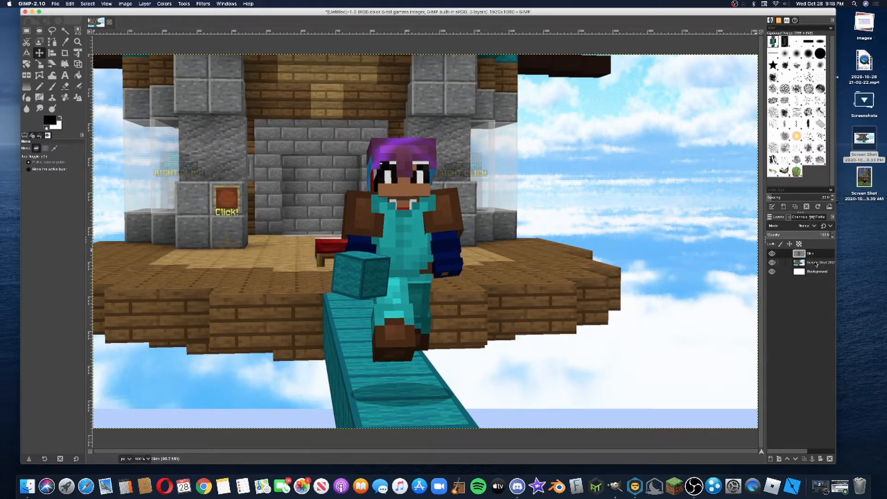
Apply a Gaussian Blur with size X and Y of 1.50 to the screenshot layer, with the split view preview enabled
click(814, 264)
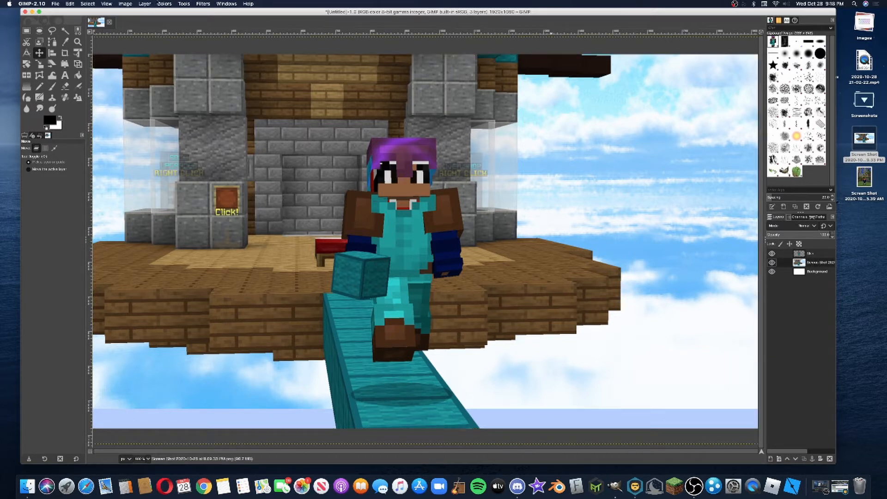
click(202, 3)
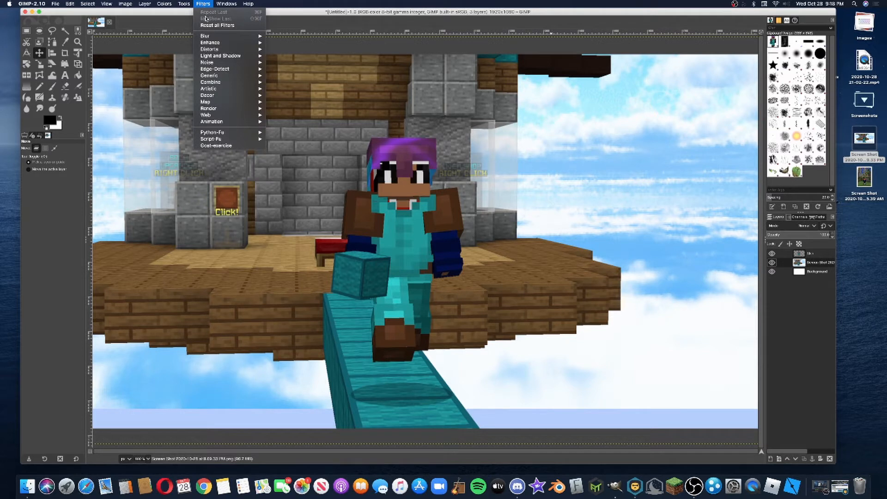
mouse_move(212, 36)
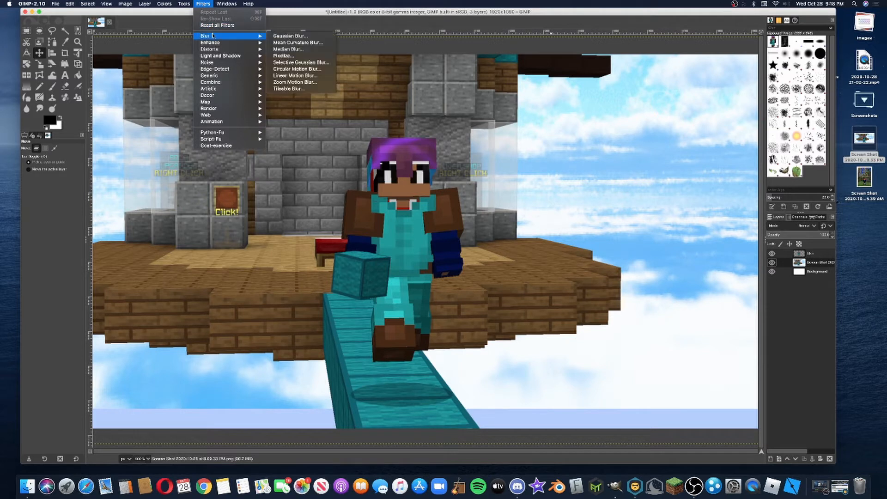
click(292, 36)
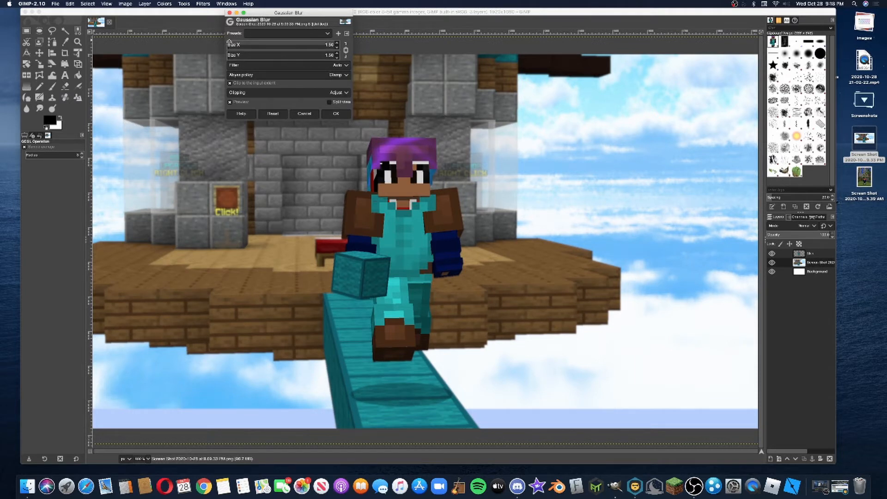
click(231, 42)
drag(231, 42, 227, 45)
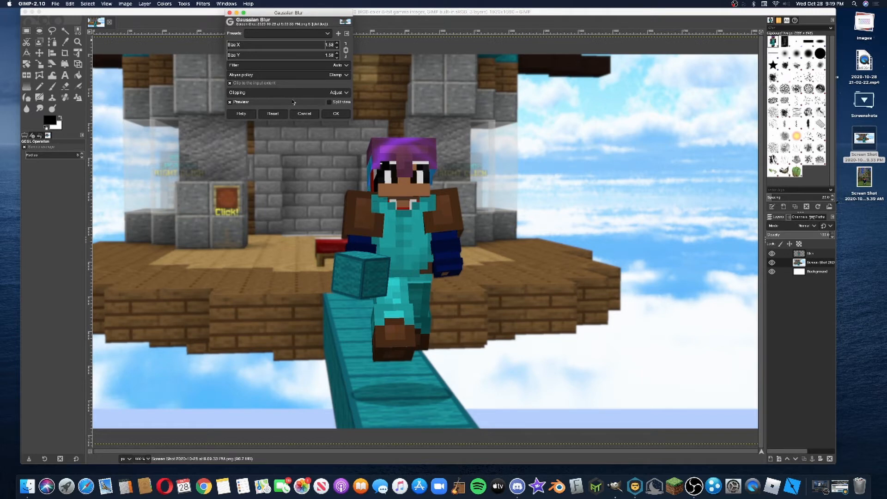
click(332, 102)
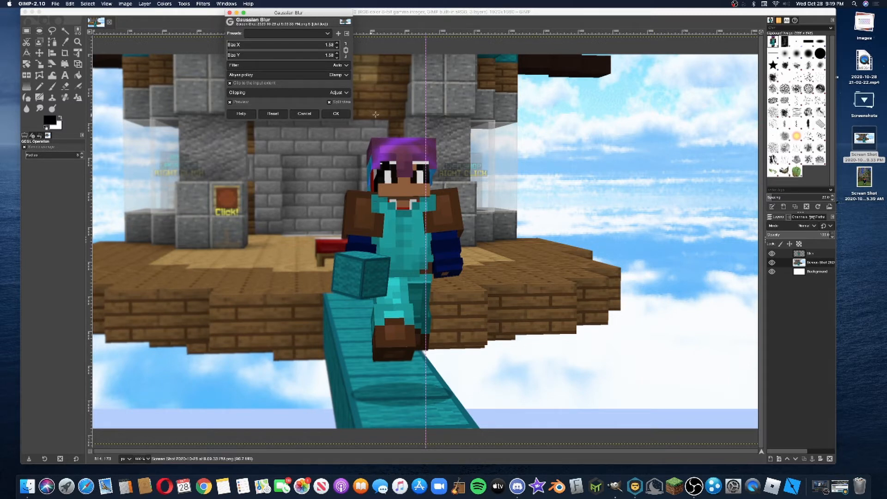
click(341, 114)
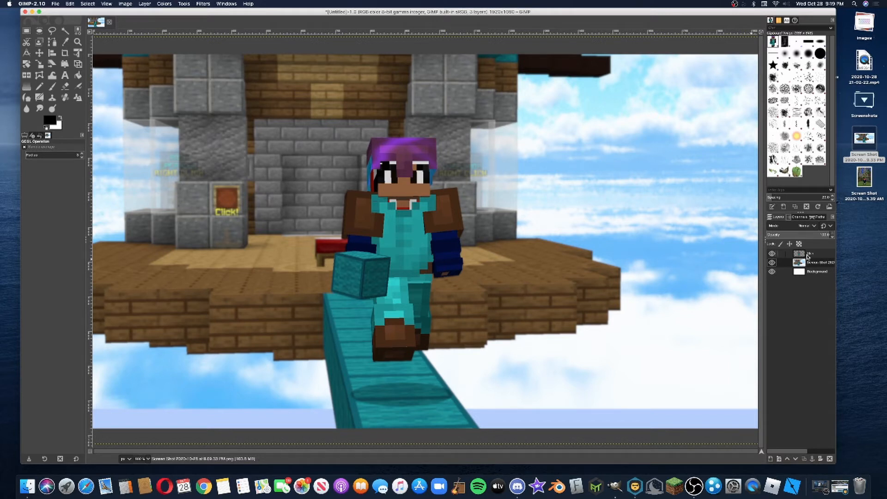
Add gmmk white ice.png from the desktop's Images stack as a new layer beneath the Skin layer
click(870, 100)
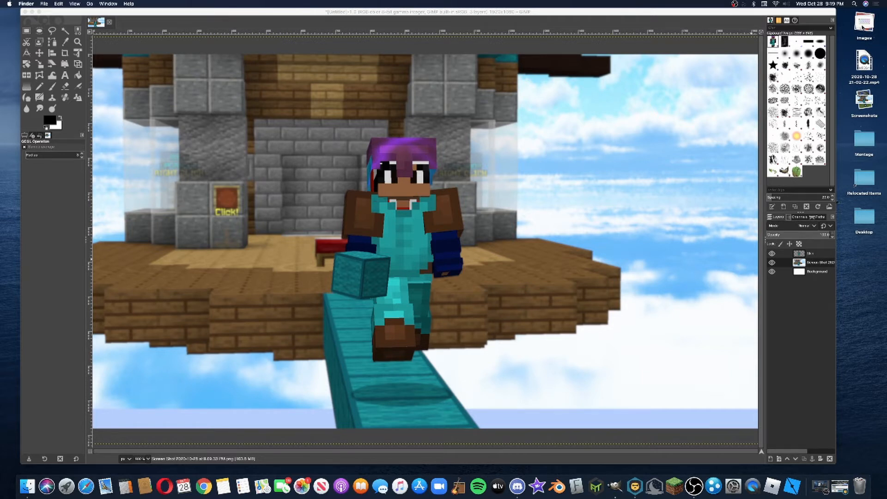
click(864, 25)
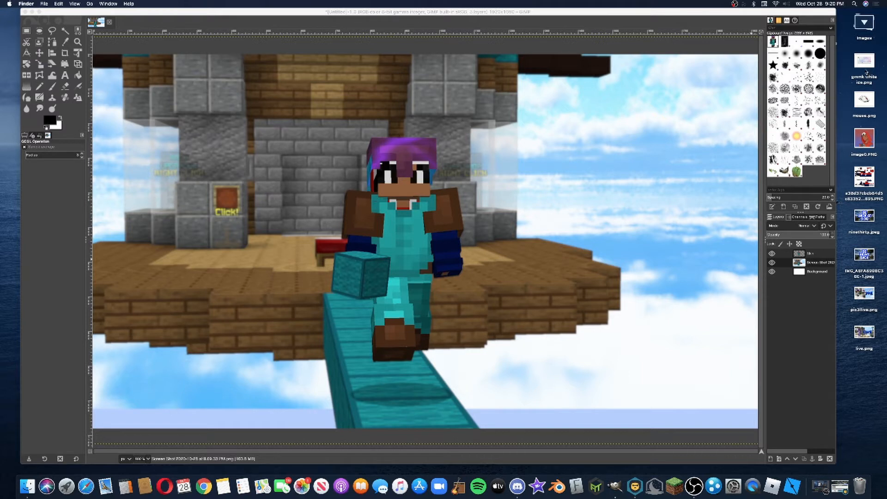
drag(870, 60, 331, 253)
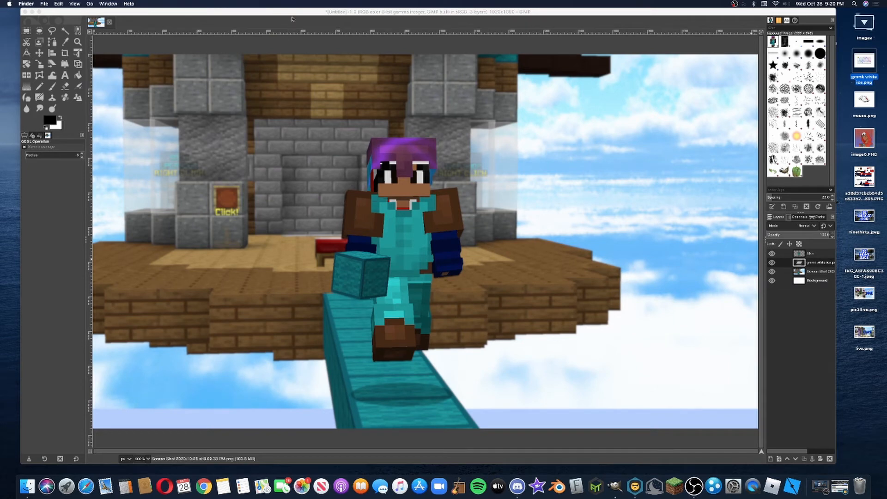
mouse_move(293, 14)
mouse_down()
mouse_move(284, 139)
mouse_move(292, 114)
mouse_move(280, 31)
mouse_move(289, 26)
mouse_move(290, 4)
mouse_up()
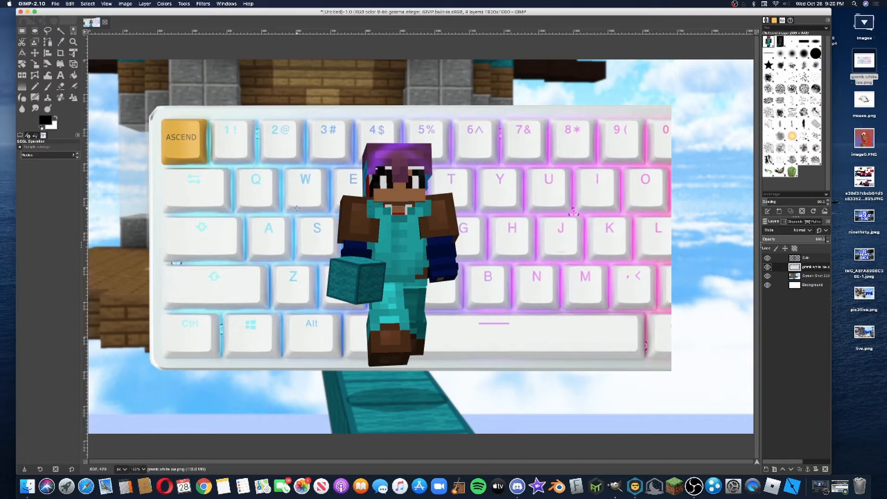
Scale the keyboard layer to 857 × 571 px and position it behind the character's left-hand side, over the wooden platform
click(36, 65)
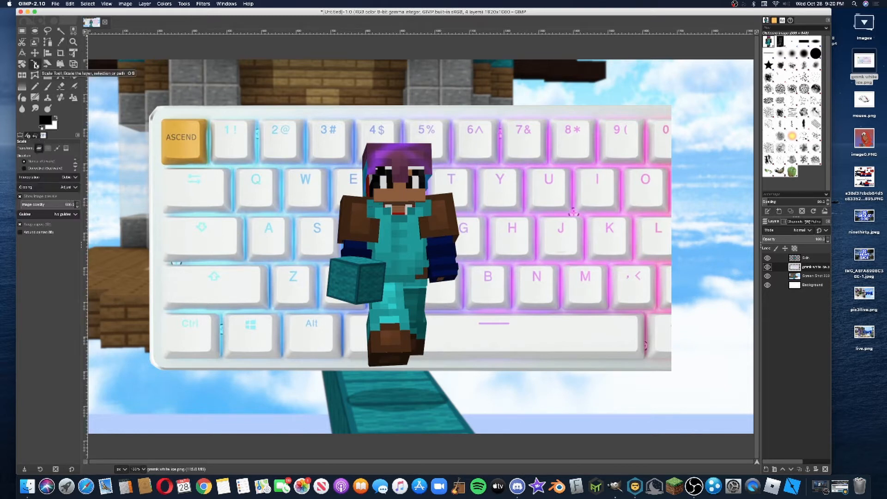
click(172, 129)
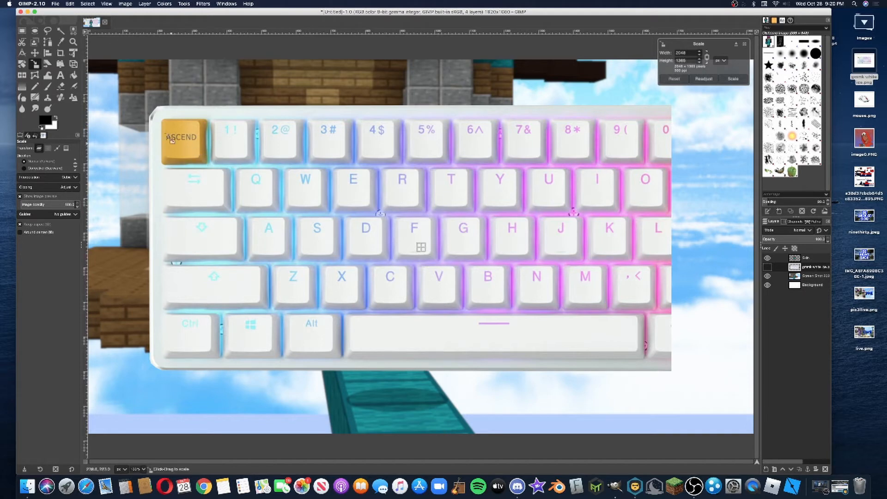
drag(152, 108, 506, 269)
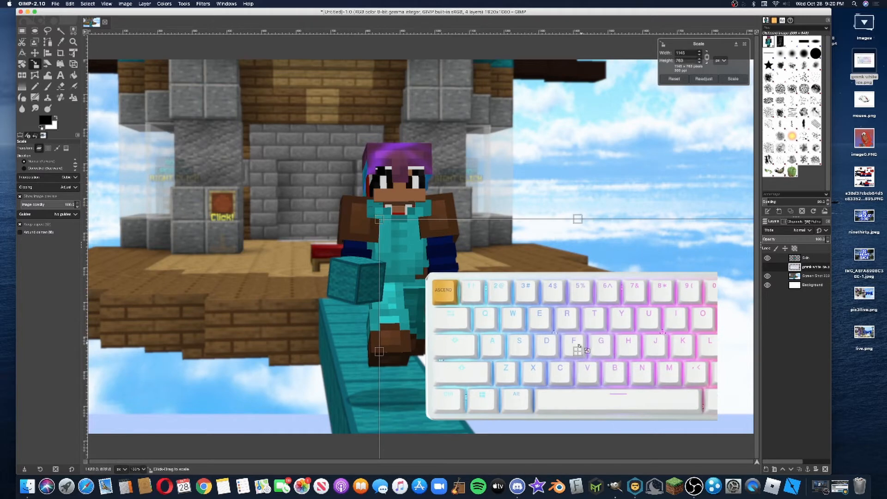
drag(578, 351, 325, 257)
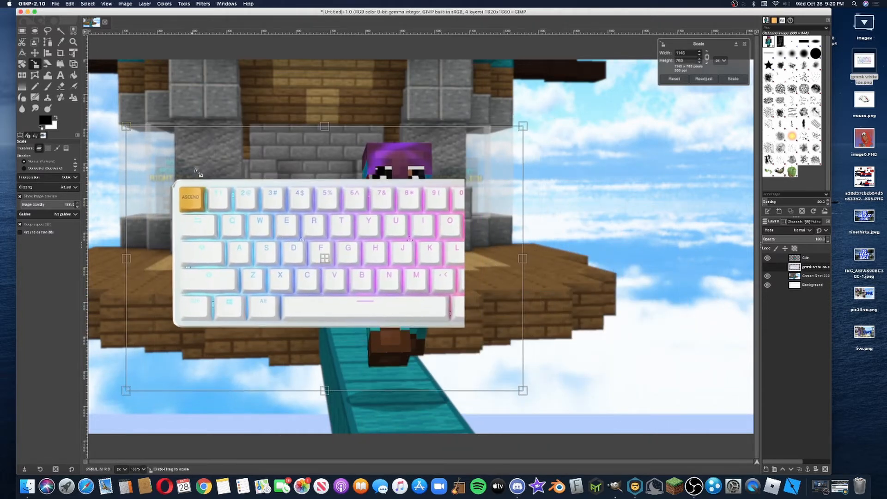
drag(201, 177, 300, 228)
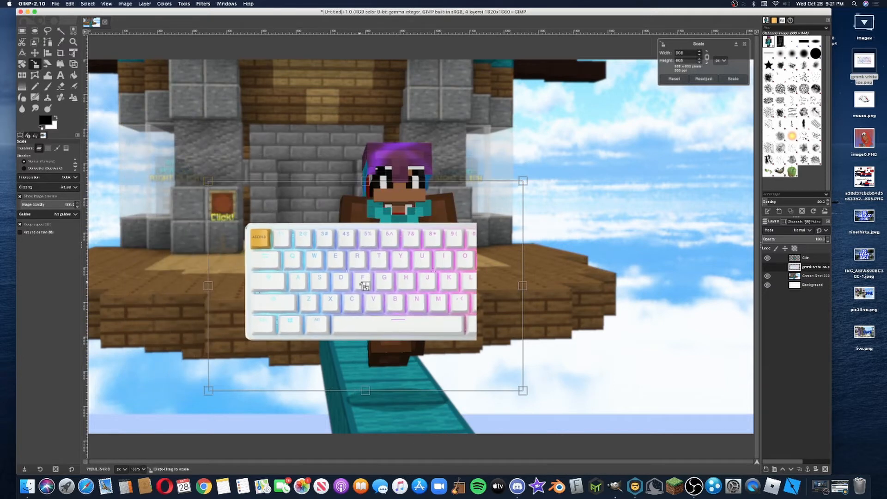
drag(371, 289, 310, 256)
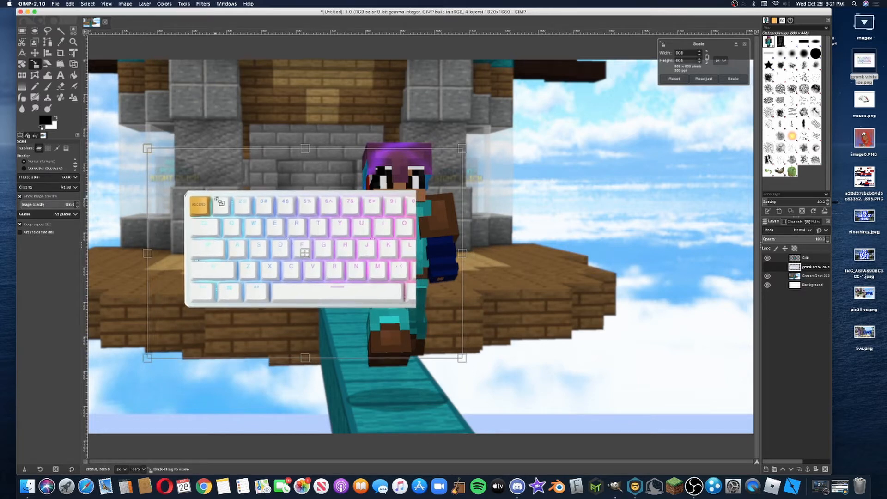
drag(216, 205, 234, 216)
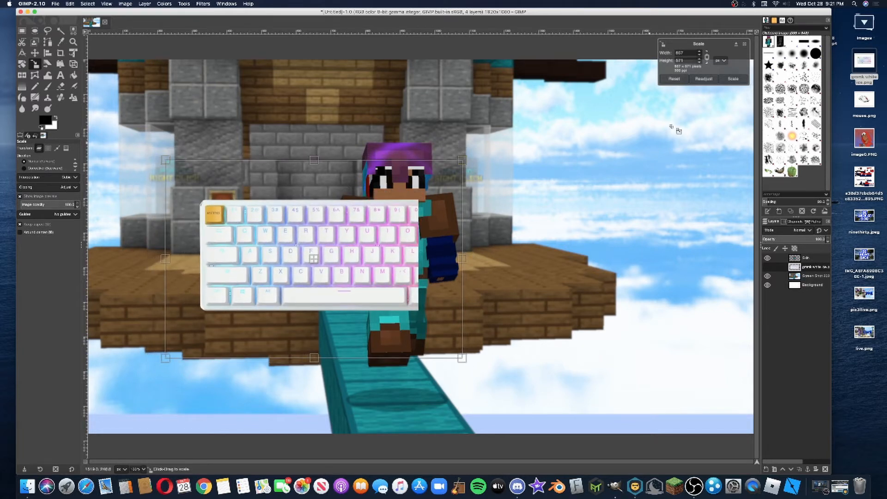
click(735, 79)
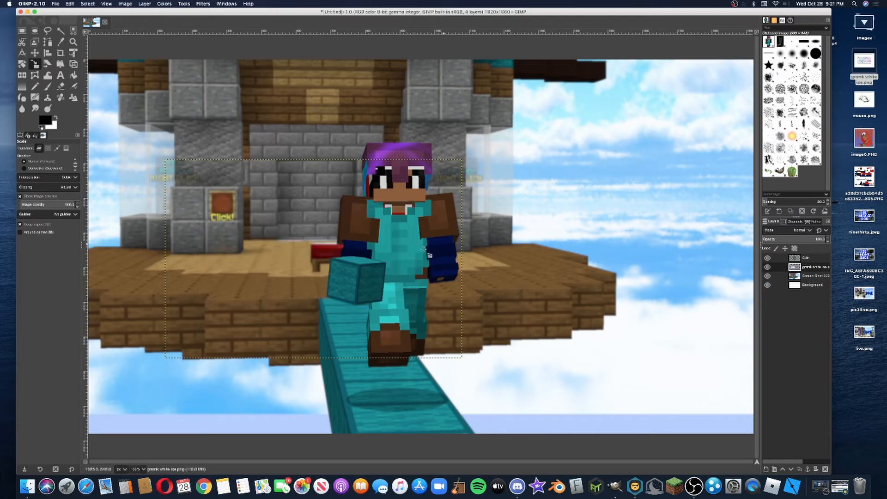
click(35, 53)
drag(268, 229, 259, 227)
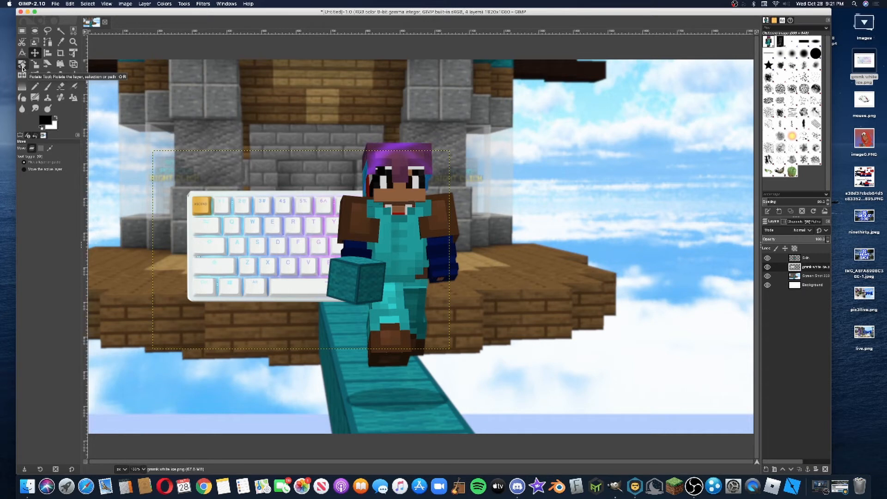
Rotate the keyboard layer by about 9.07° and move it slightly up and to the left behind the character
click(22, 66)
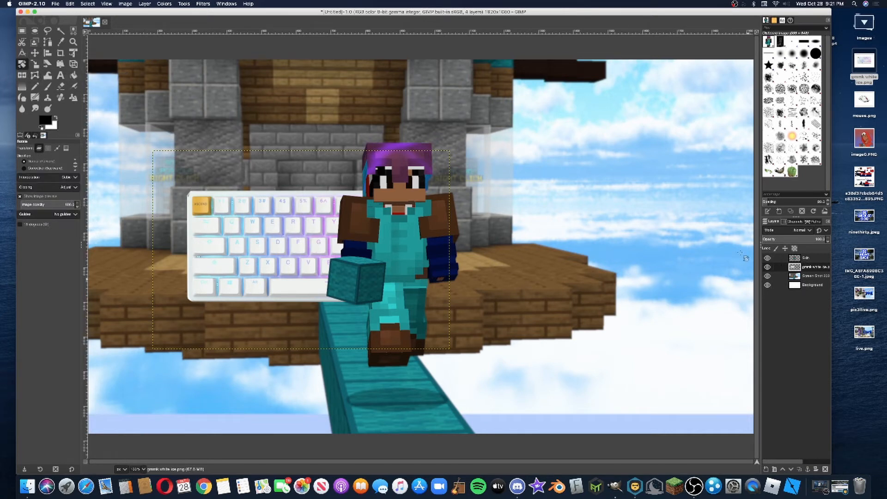
click(213, 176)
drag(207, 202, 221, 189)
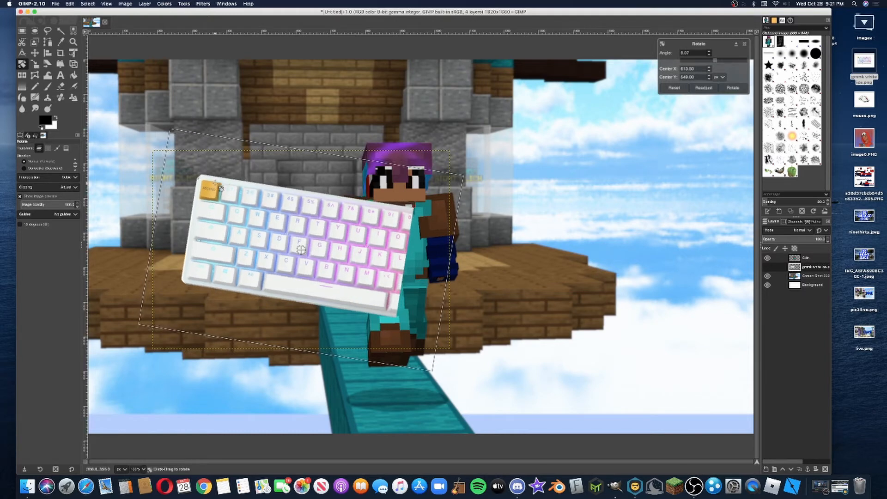
click(734, 88)
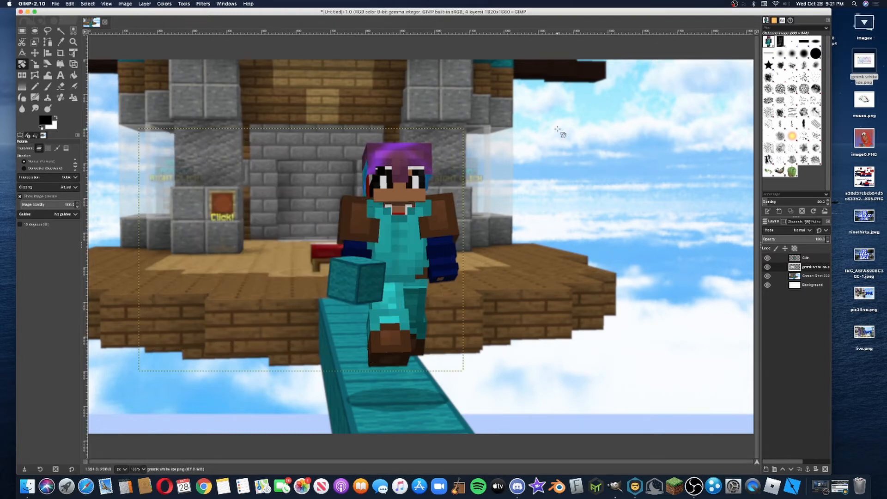
click(35, 54)
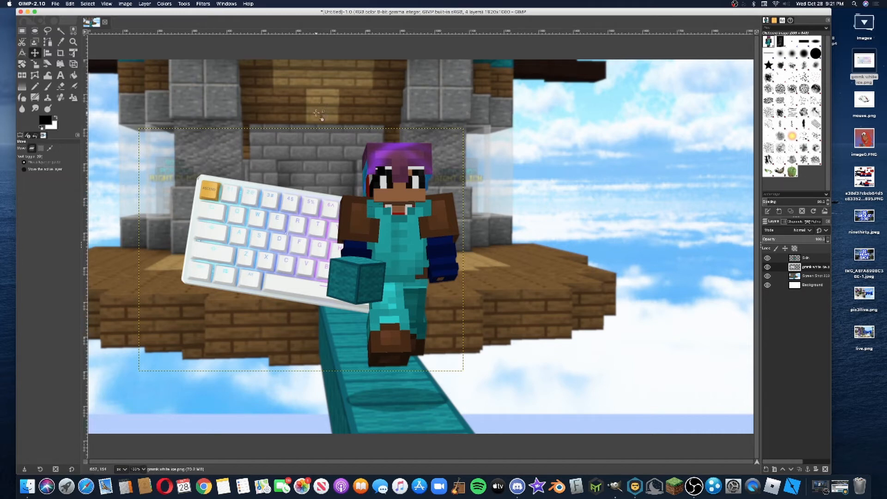
drag(292, 242, 281, 229)
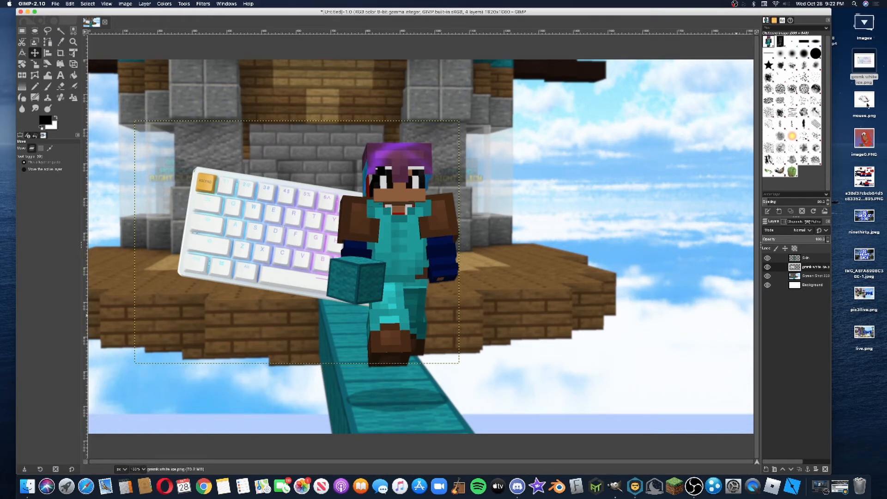
Add mouse.png from the desktop as a new layer beneath the Skin layer, converting its color profile to built-in sRGB
click(851, 98)
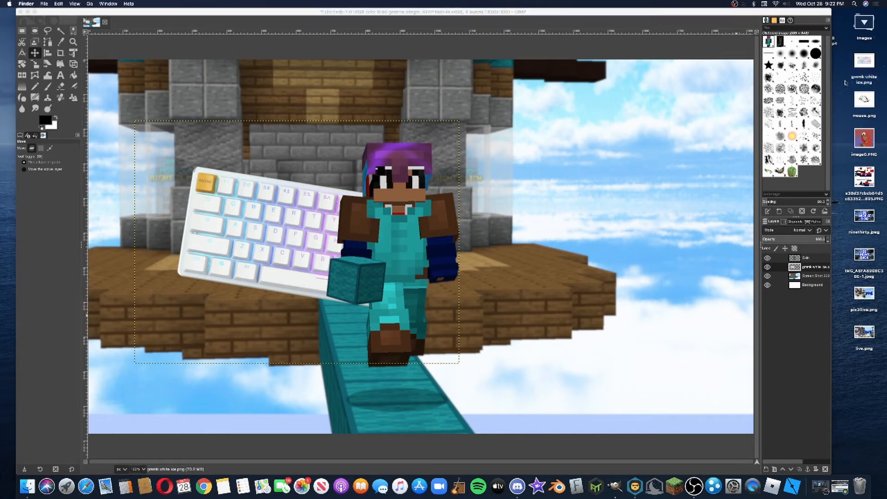
drag(864, 101, 501, 238)
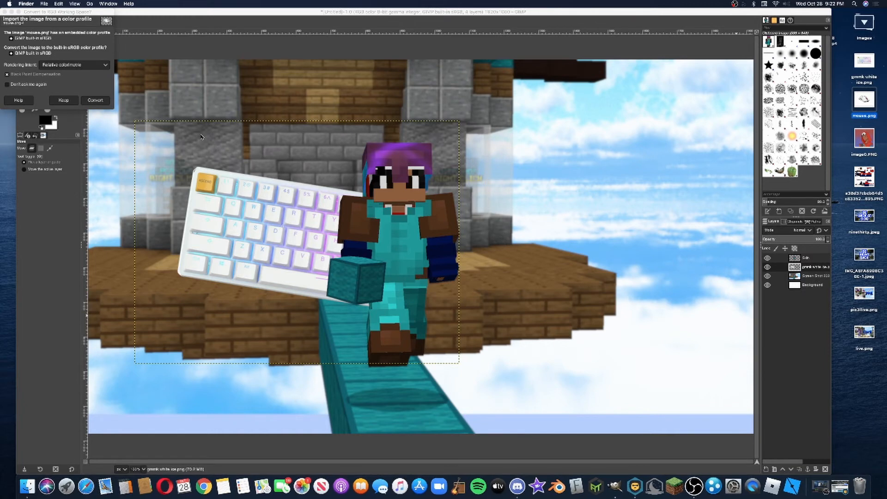
click(97, 104)
click(98, 104)
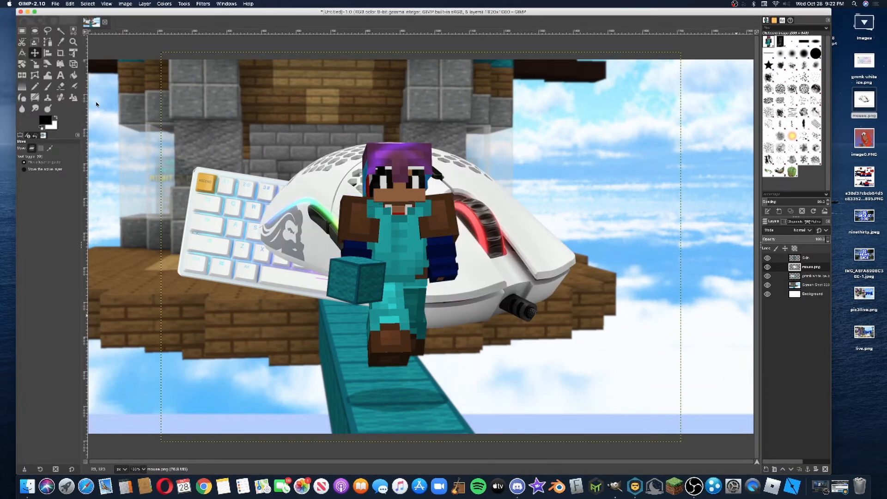
Scale the mouse layer to 779 × 584 px and position it behind the character on the side opposite the keyboard
click(37, 69)
drag(224, 83, 474, 271)
drag(548, 342, 463, 287)
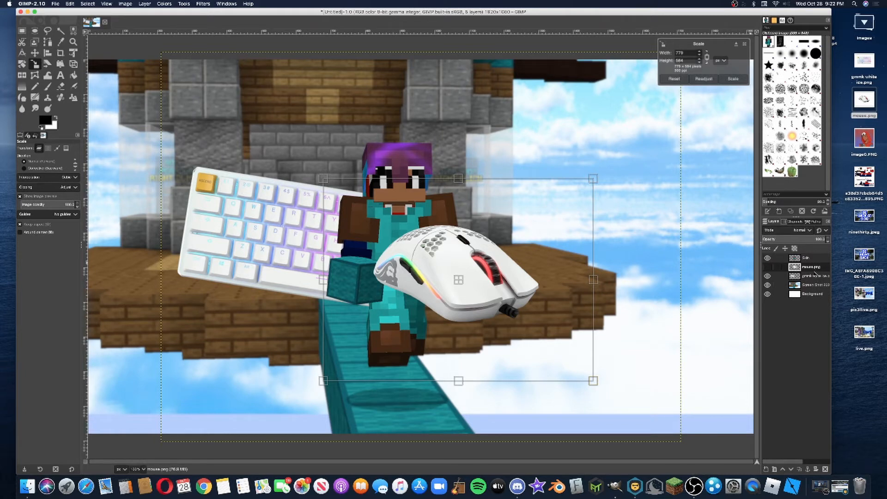
click(734, 79)
key(m)
drag(464, 276, 517, 280)
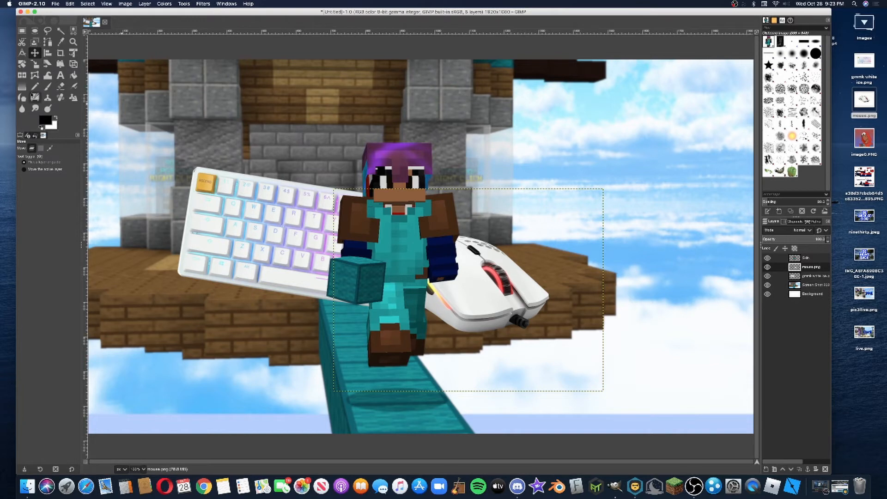
click(60, 76)
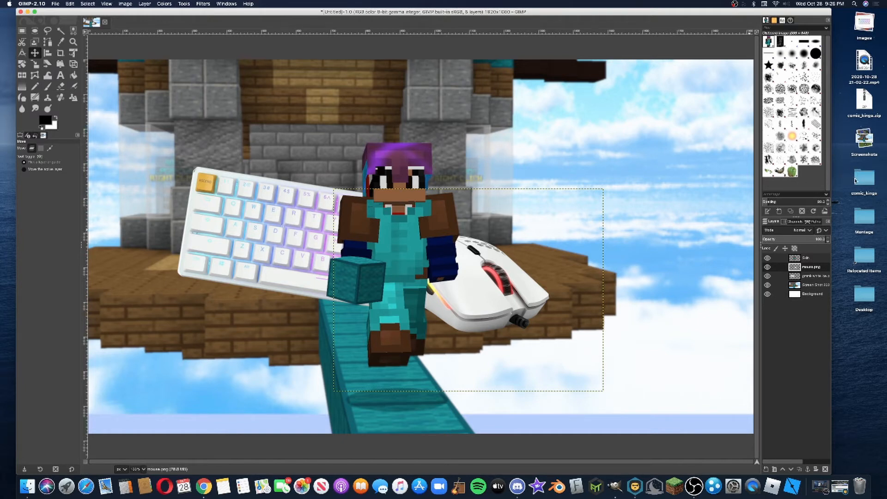
click(864, 178)
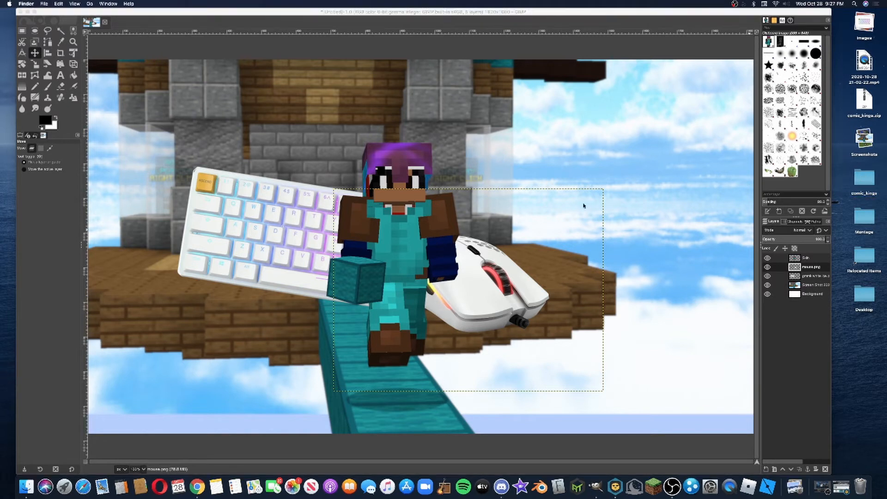
click(207, 54)
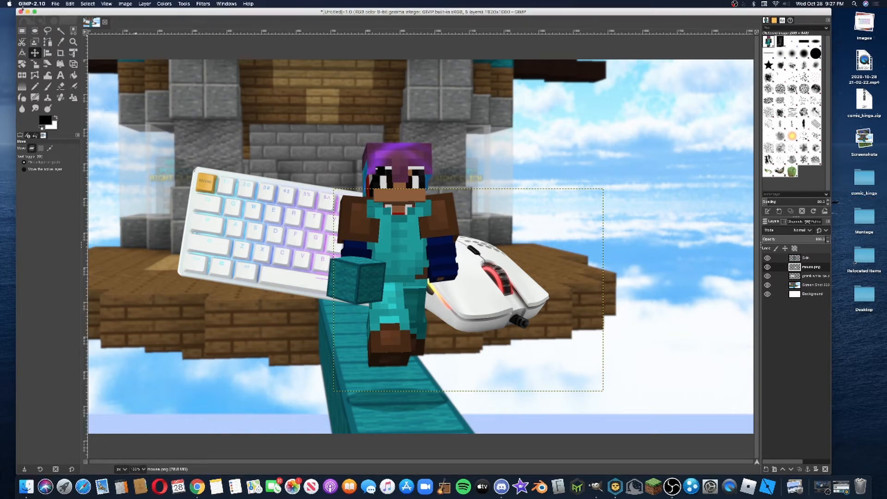
In the preferences' font folders, point the user fonts entry to the comic_kings folder on the Desktop and apply the change
click(26, 6)
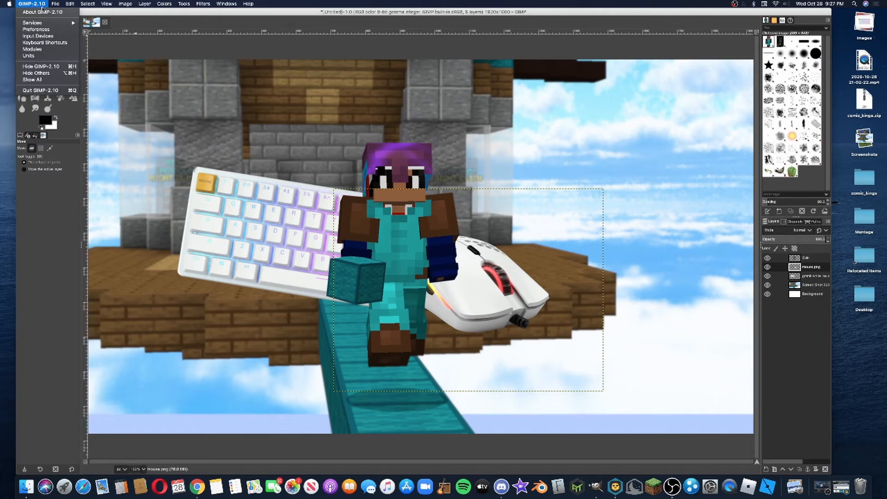
click(35, 30)
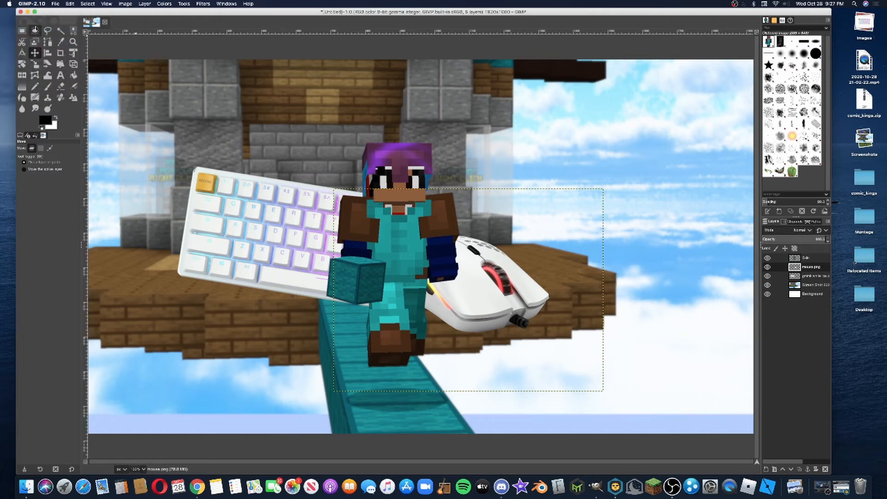
scroll(94, 198, down, 1)
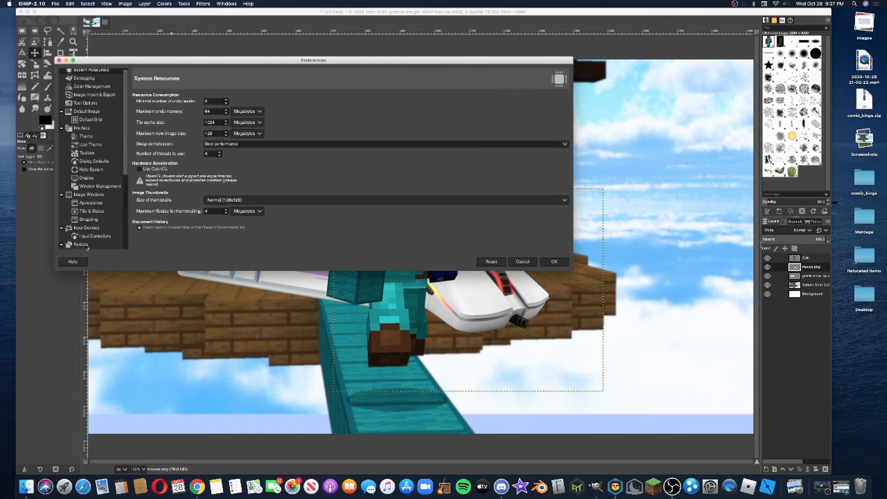
click(64, 248)
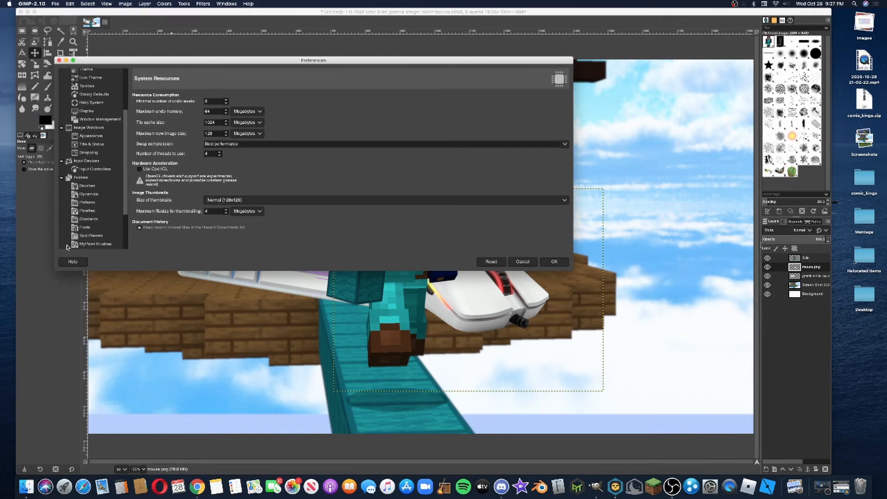
scroll(88, 194, down, 5)
click(87, 170)
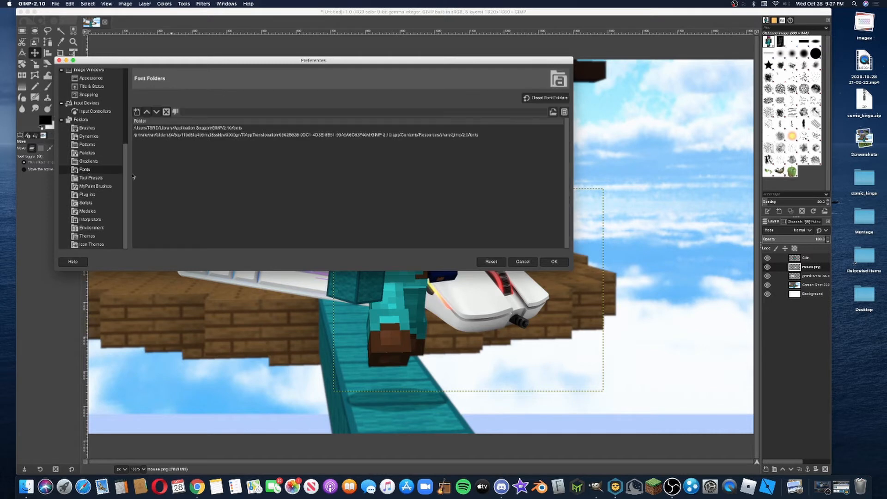
click(230, 130)
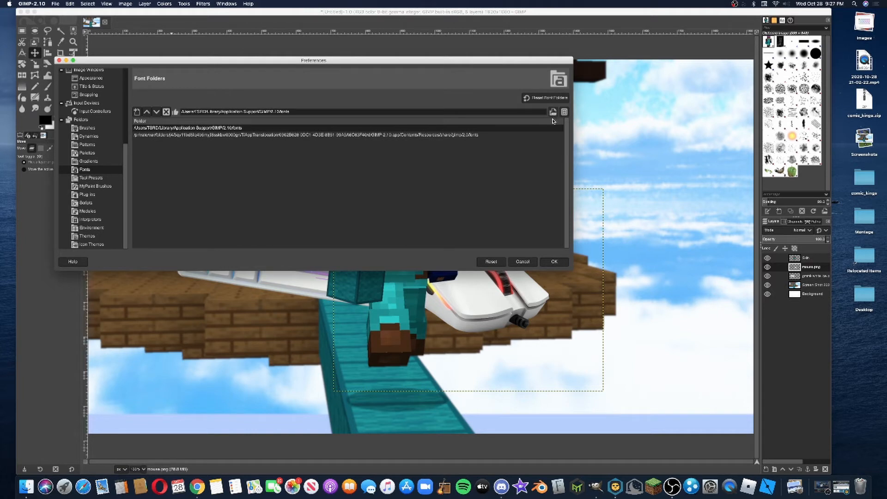
click(554, 112)
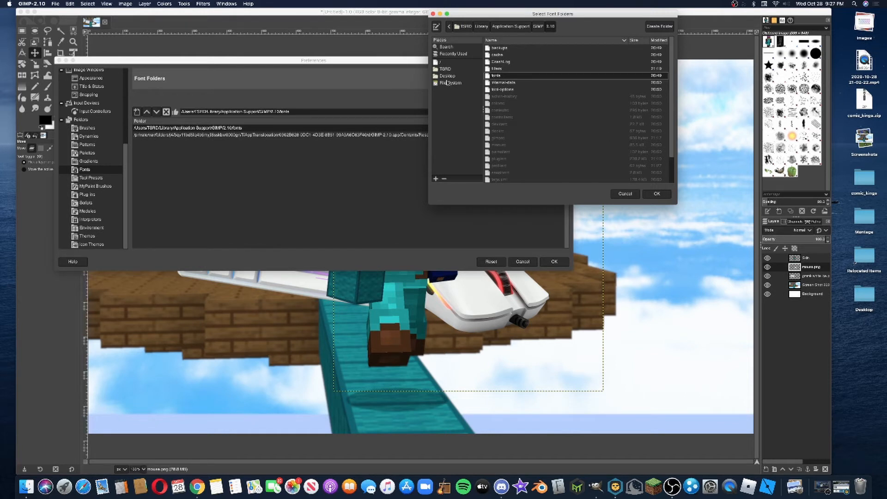
click(448, 76)
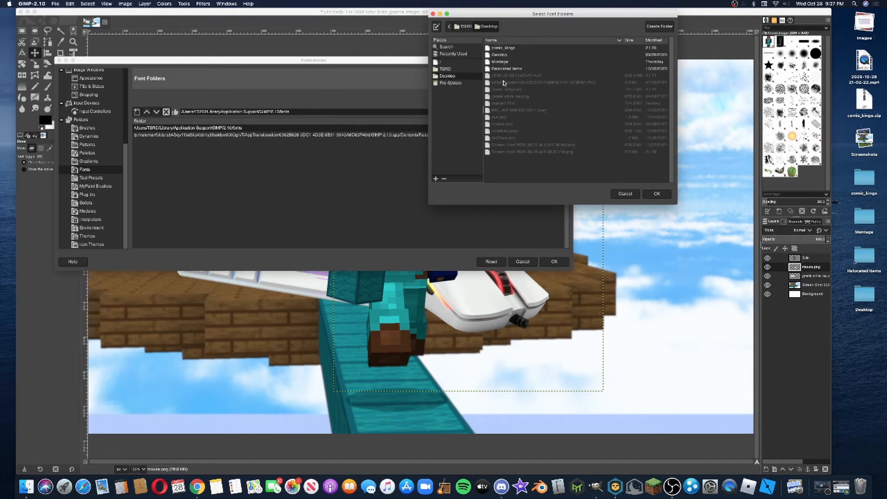
click(513, 49)
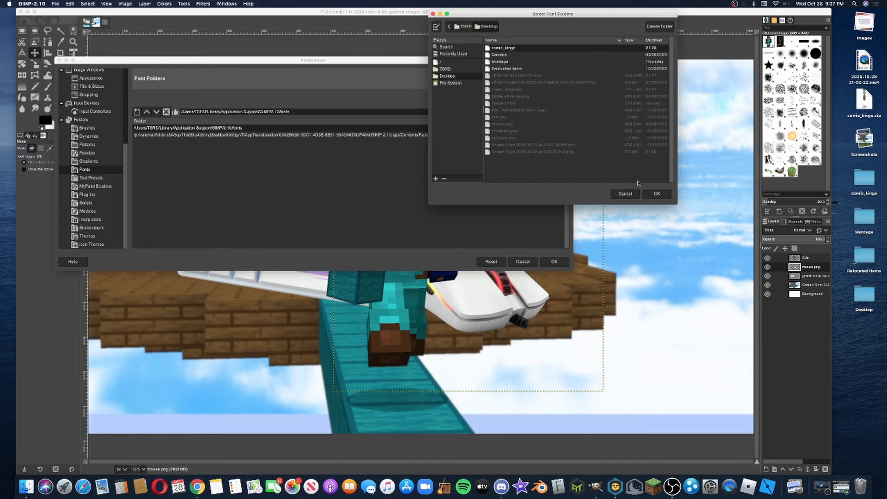
click(657, 194)
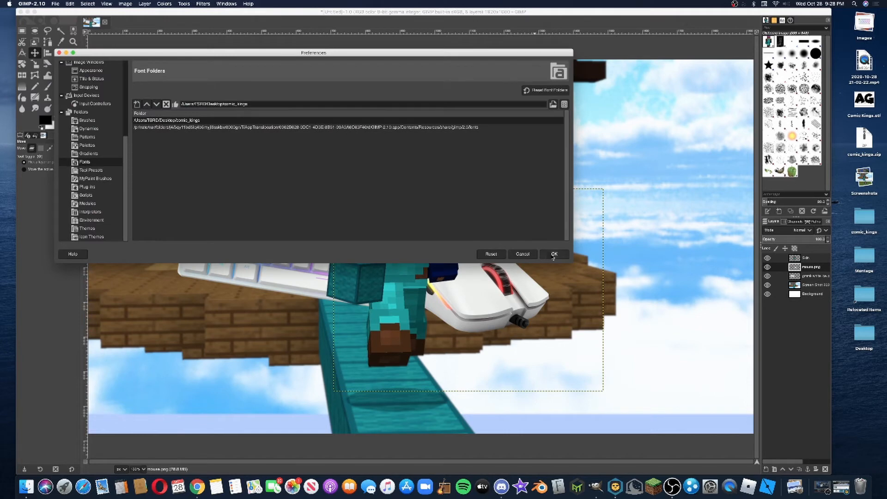
click(554, 254)
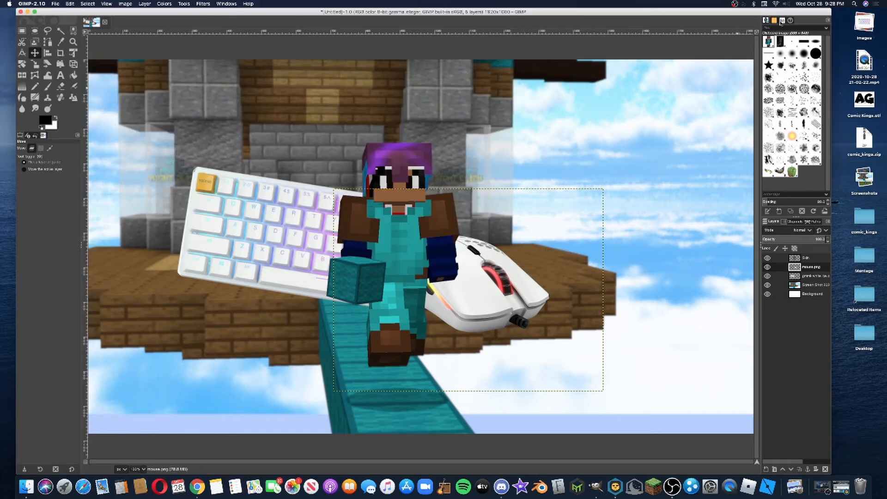
Look through the list of available fonts and return to the brushes
click(783, 20)
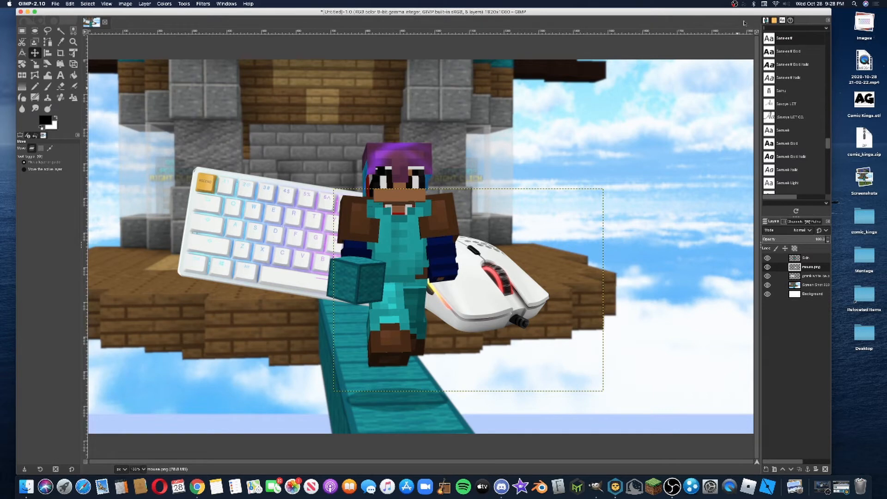
click(767, 21)
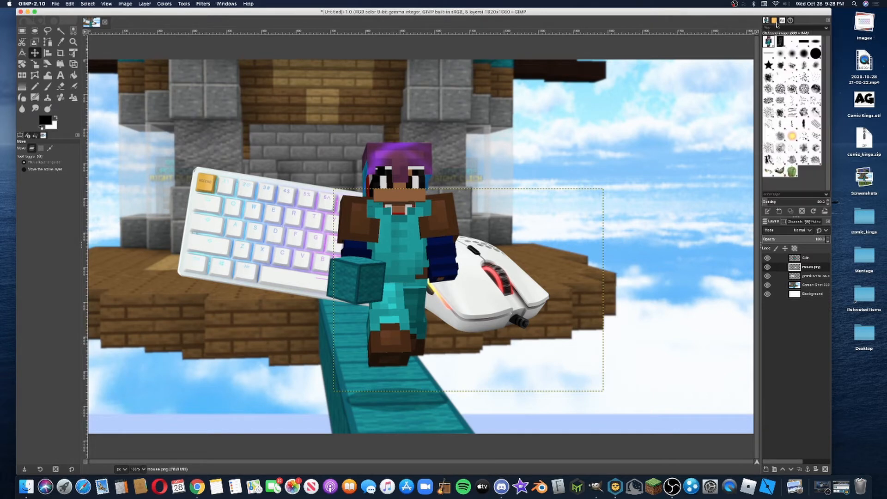
Reload the font list so the Comic Kings font is available and dismiss the message about files that cannot be loaded
click(783, 21)
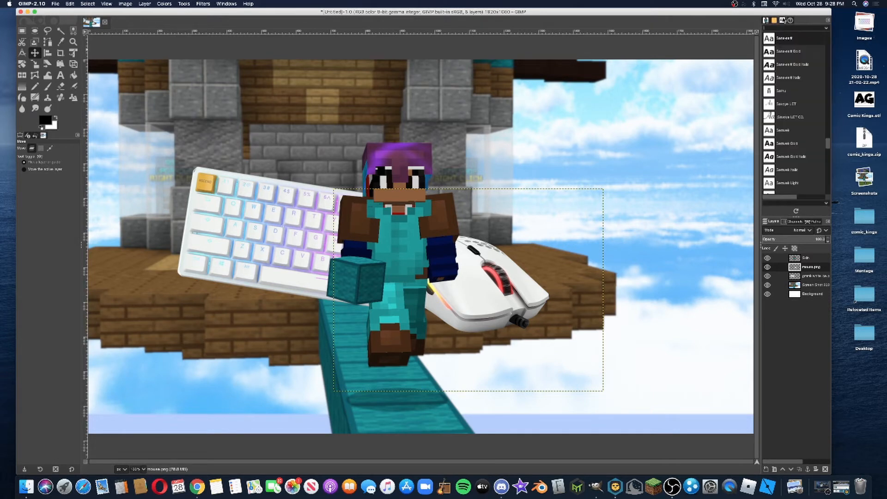
text(com)
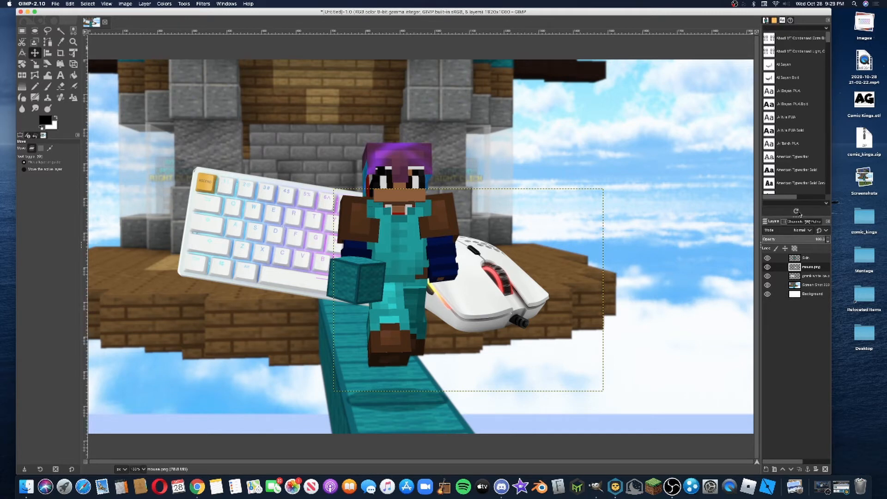
click(799, 211)
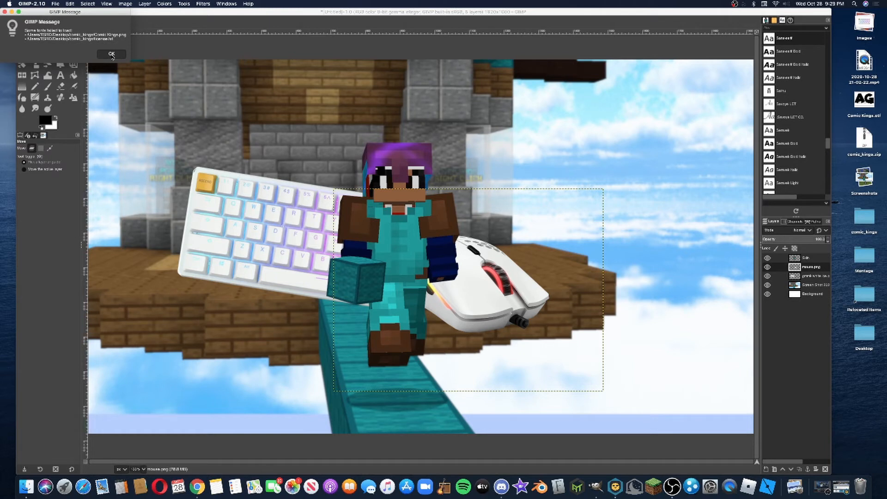
click(112, 54)
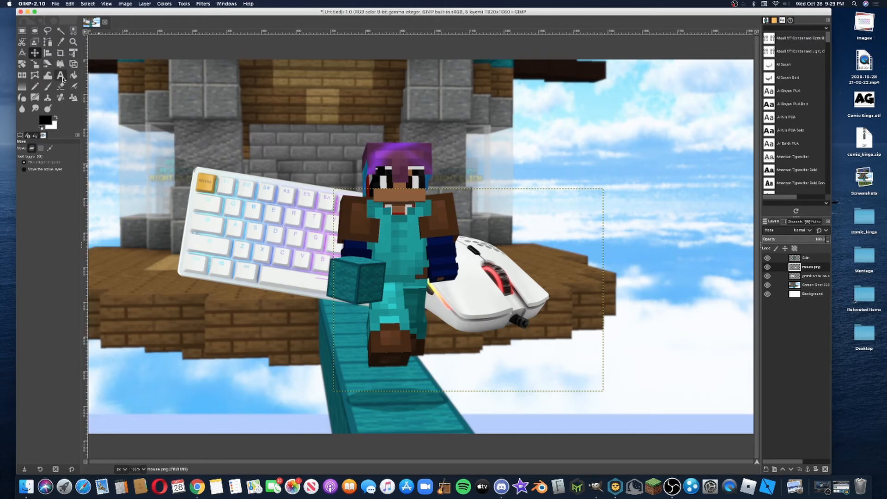
Set the Text tool's font to Comic Kings
click(60, 75)
drag(58, 152, 22, 152)
text(c)
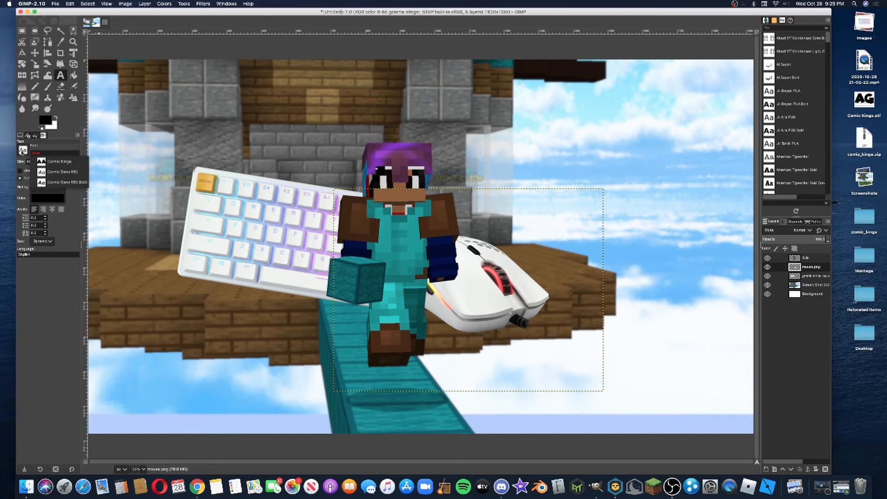
click(52, 161)
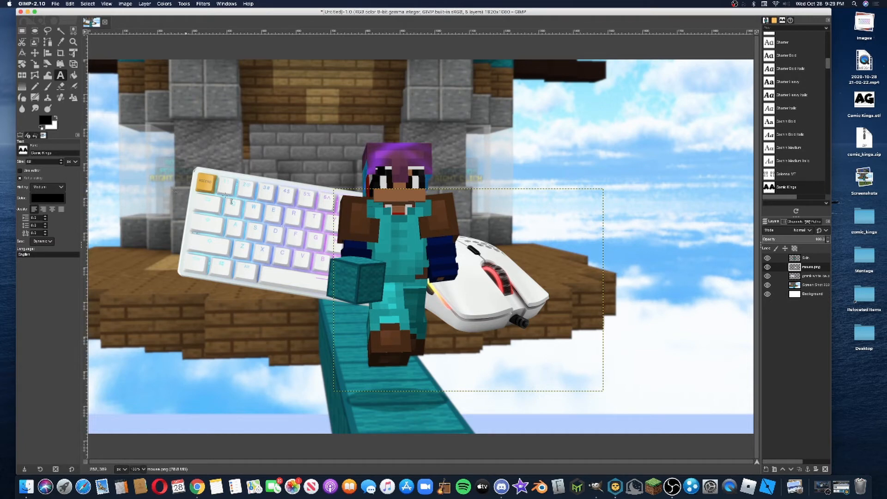
Set the Text tool's color to white
click(324, 125)
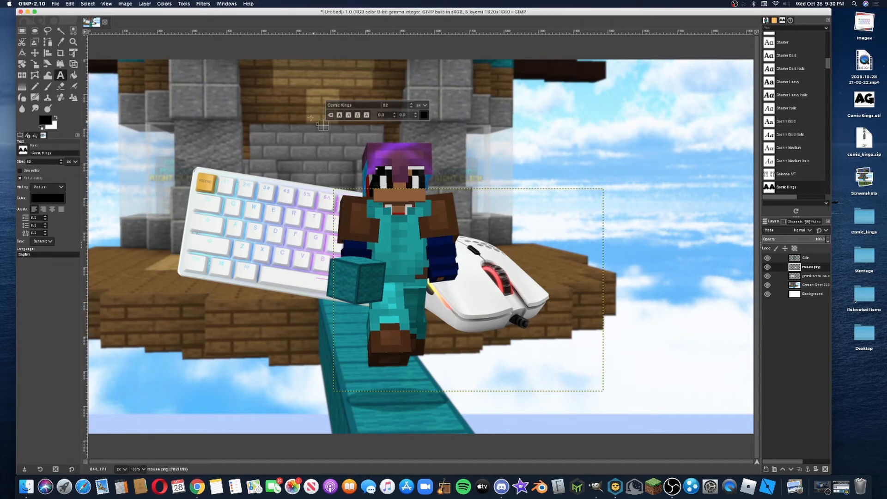
click(309, 116)
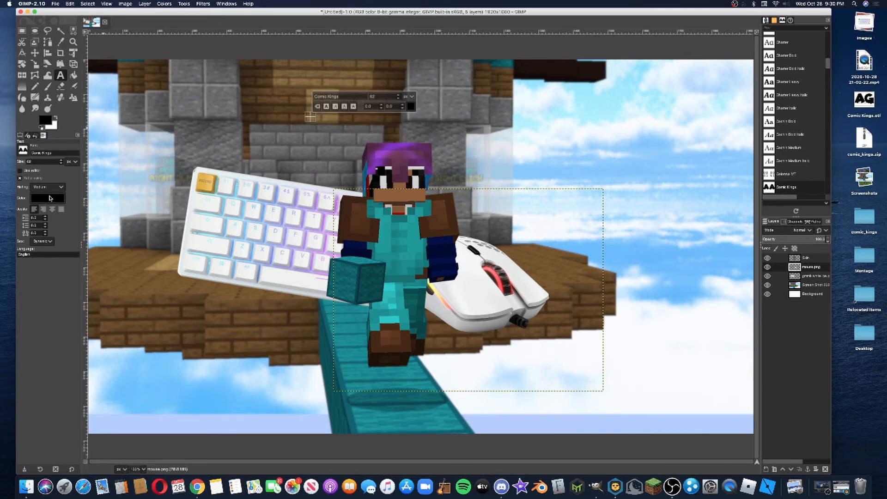
click(50, 199)
drag(18, 178, 5, 155)
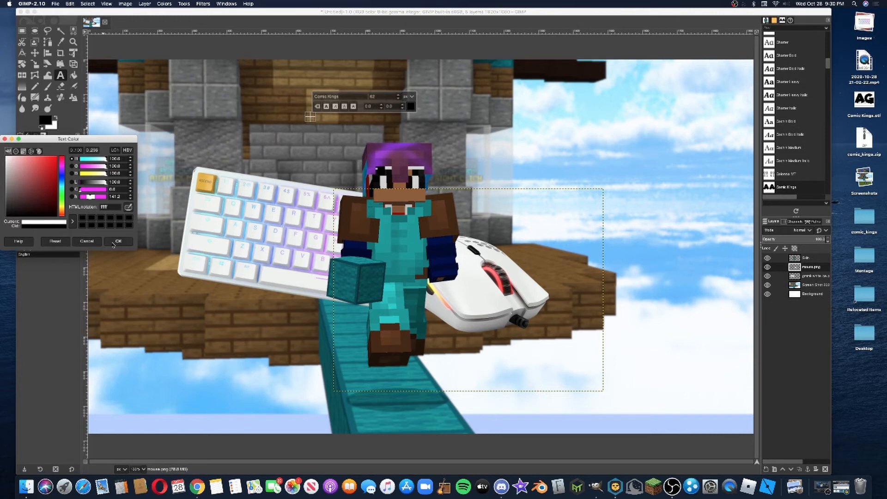
click(113, 244)
Add two white text layers above the keyboard, one reading ASMR and one reading SOUNDS
click(315, 124)
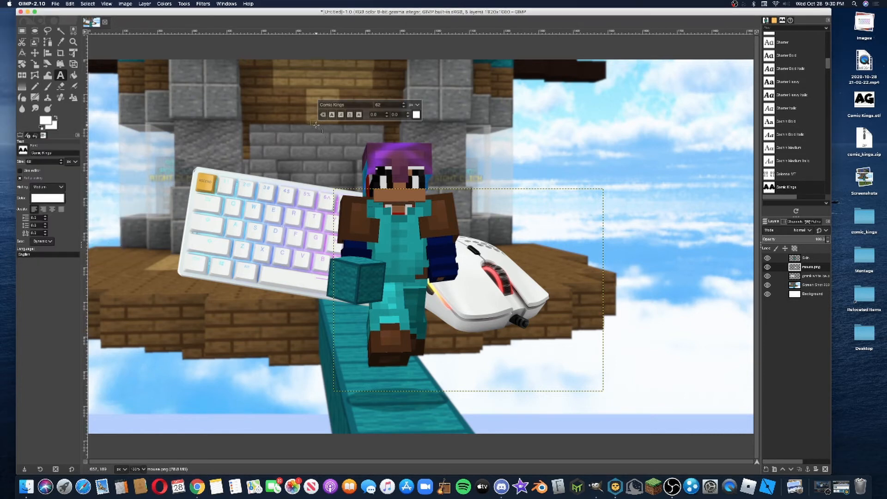
text(ASMR)
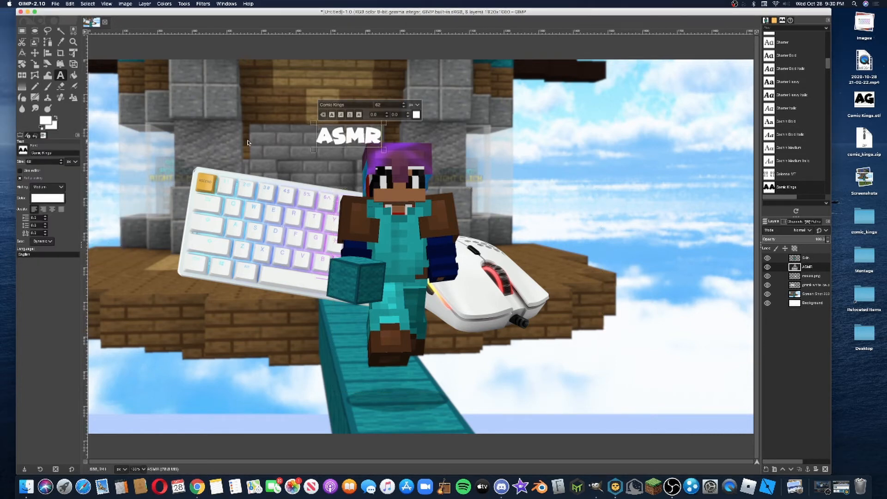
click(225, 137)
text(SOUNDS)
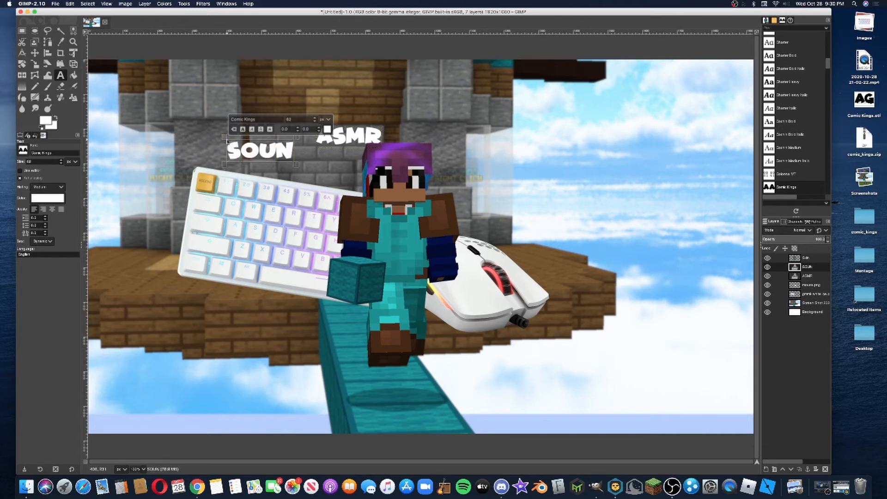
Set the font size of the ASMR text to 250 px
click(373, 143)
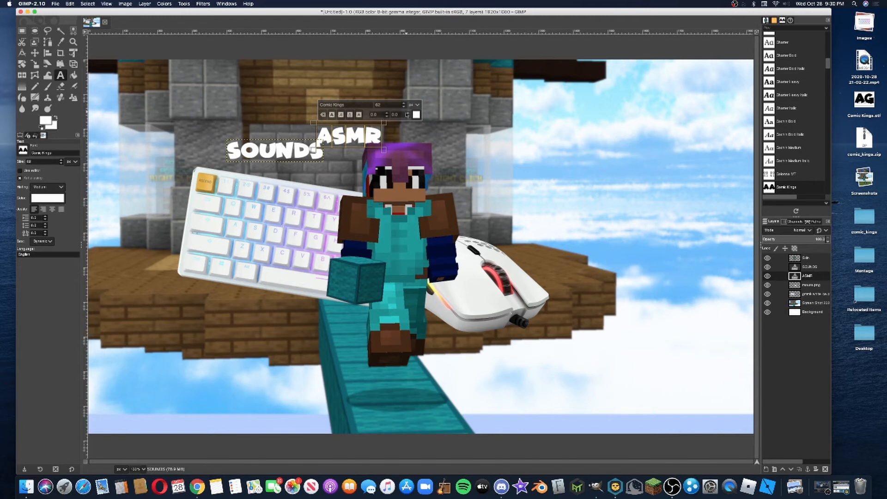
double_click(369, 105)
text(200)
key(Return)
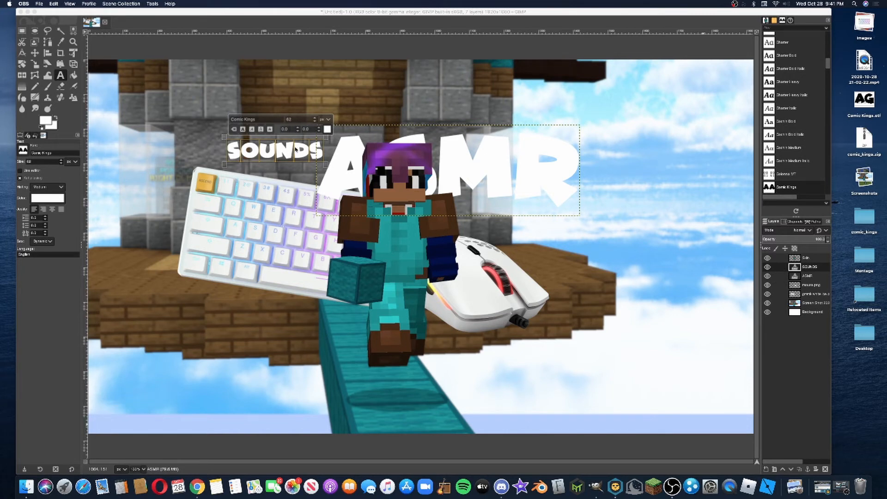
Set the font size of the SOUNDS text to 250 px
click(303, 122)
drag(297, 119, 276, 120)
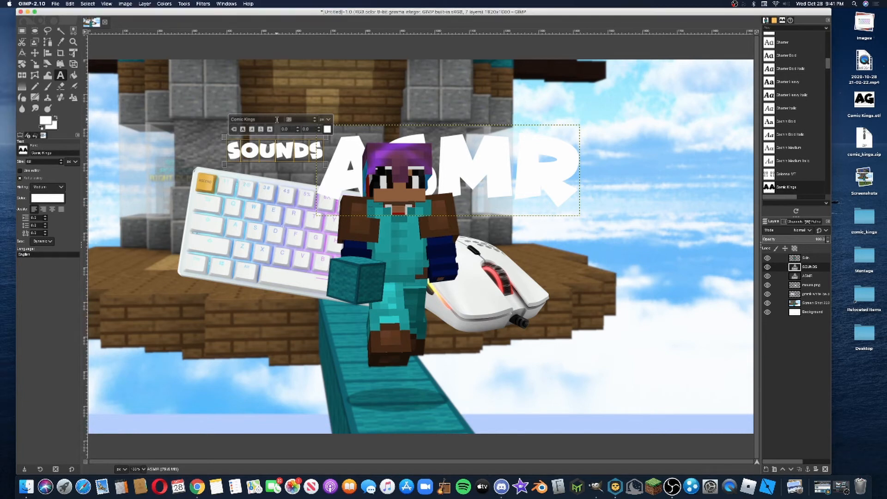
text(250)
key(Return)
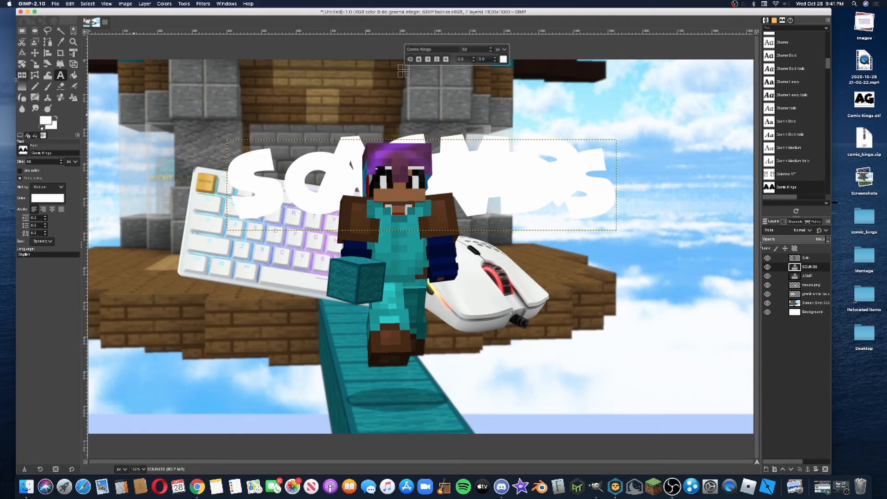
Move the SOUNDS text to the image's lower-left corner and the ASMR text to its upper-right corner
click(35, 53)
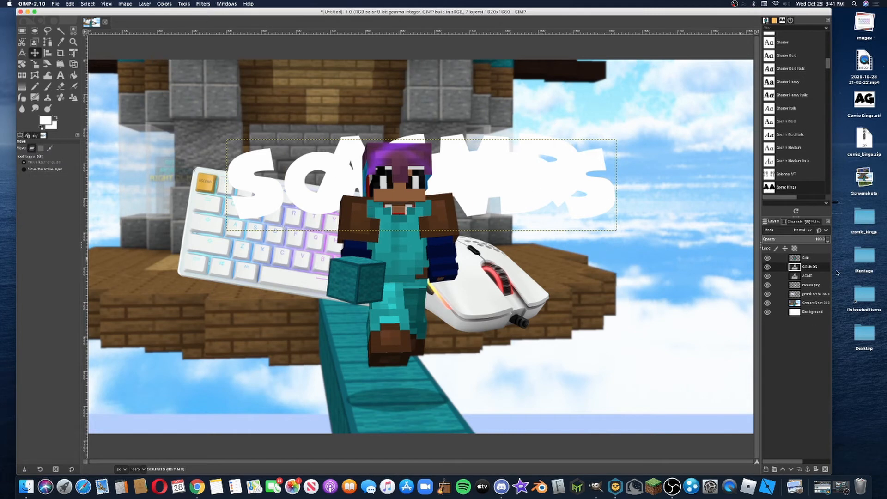
drag(546, 169, 411, 372)
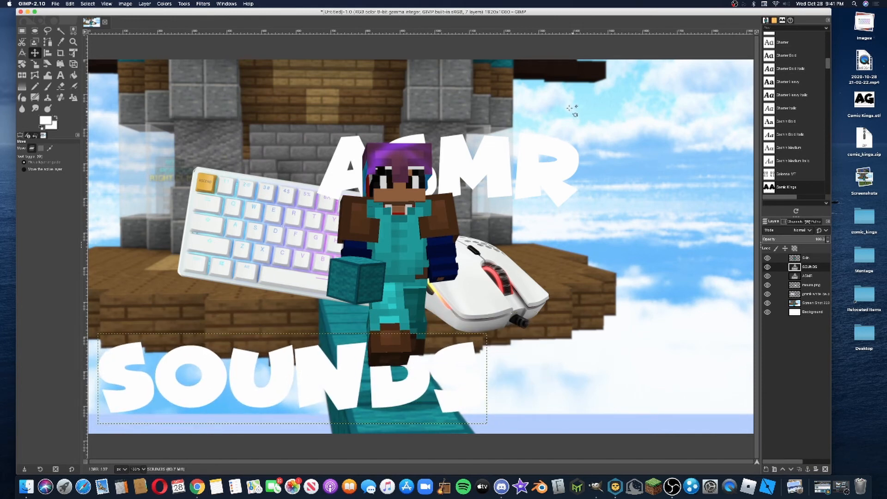
click(809, 279)
drag(568, 151, 706, 97)
click(460, 367)
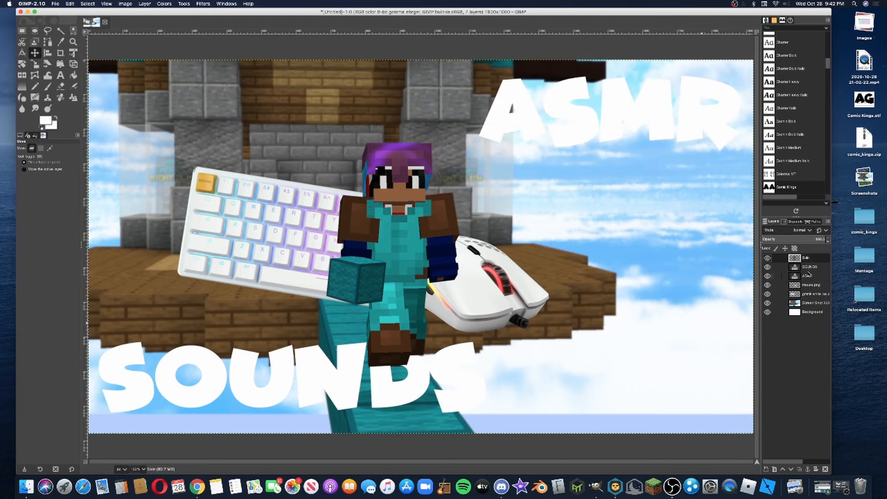
drag(461, 368, 464, 367)
key(super+z)
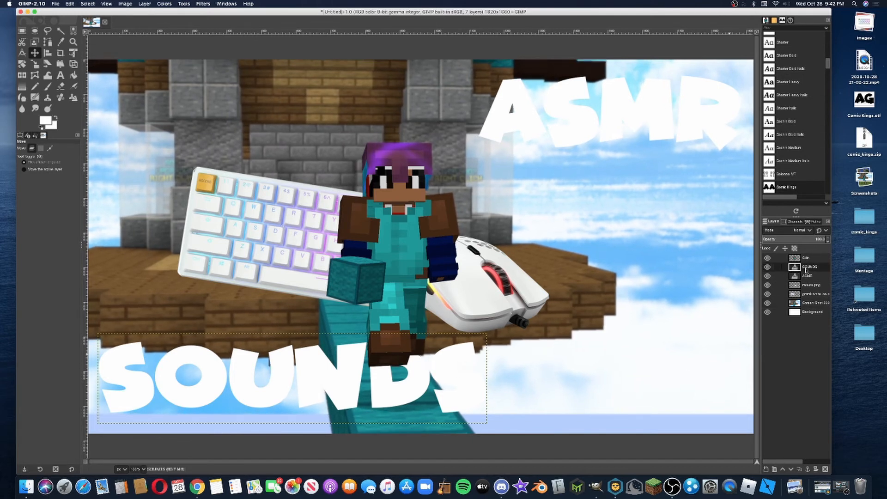
Nudge the SOUNDS text slightly up and to the right, away from the image's edges
click(388, 390)
drag(388, 390, 395, 386)
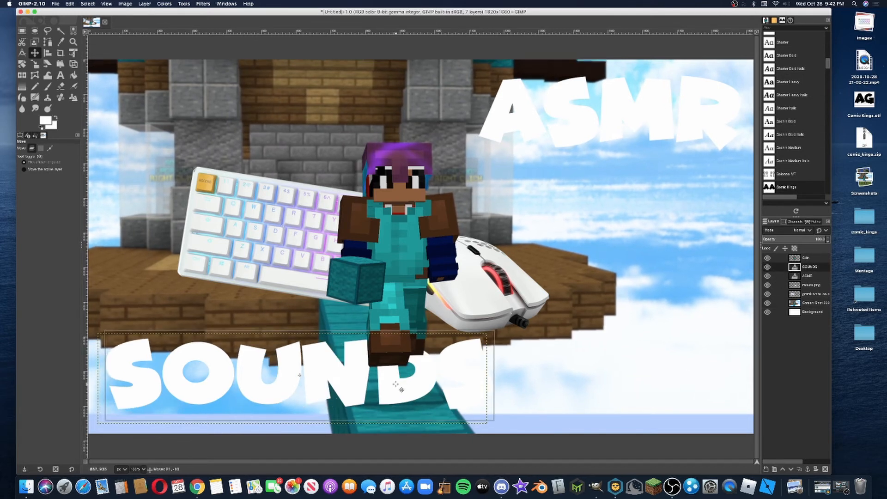
key(g)
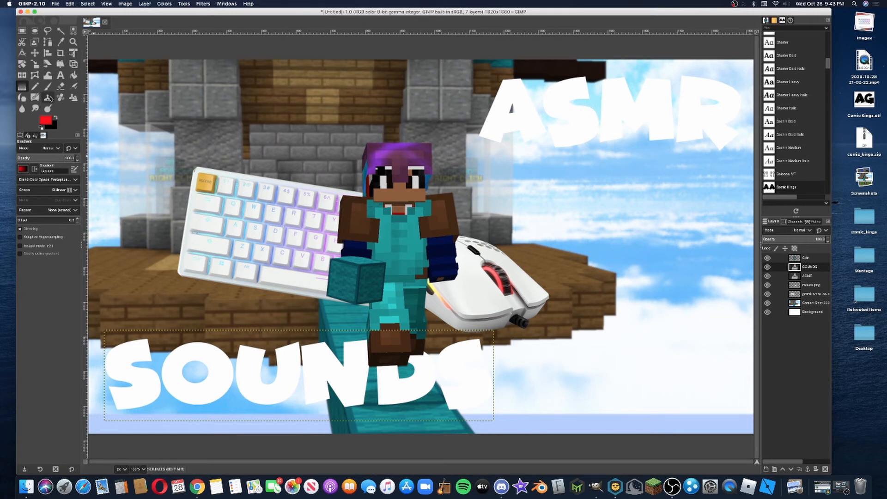
Recolor the SOUNDS text with a teal sampled from the character's chest armor
click(60, 75)
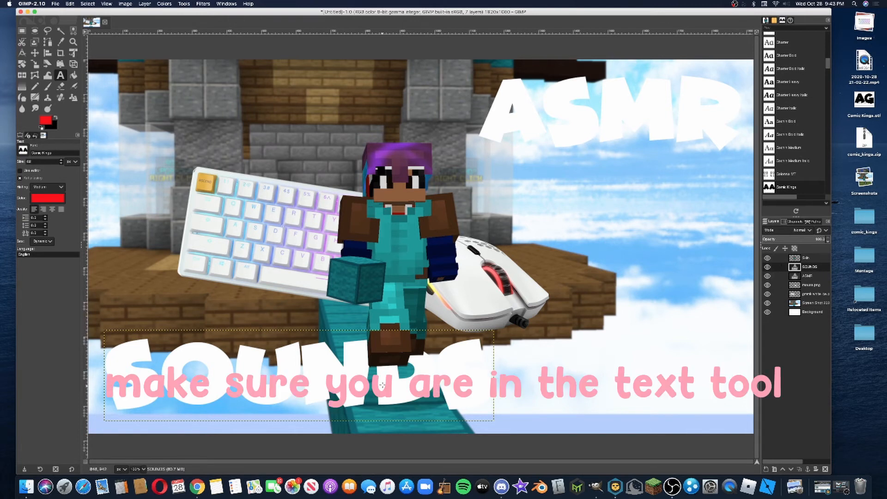
click(394, 387)
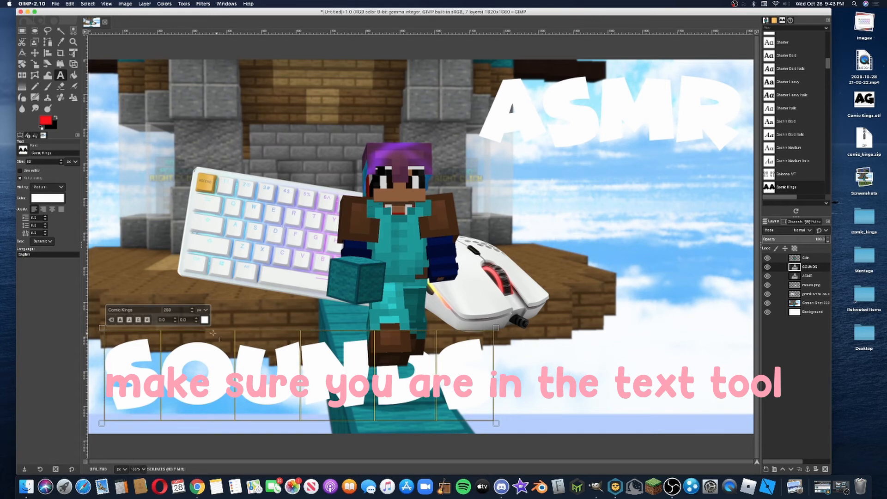
click(205, 319)
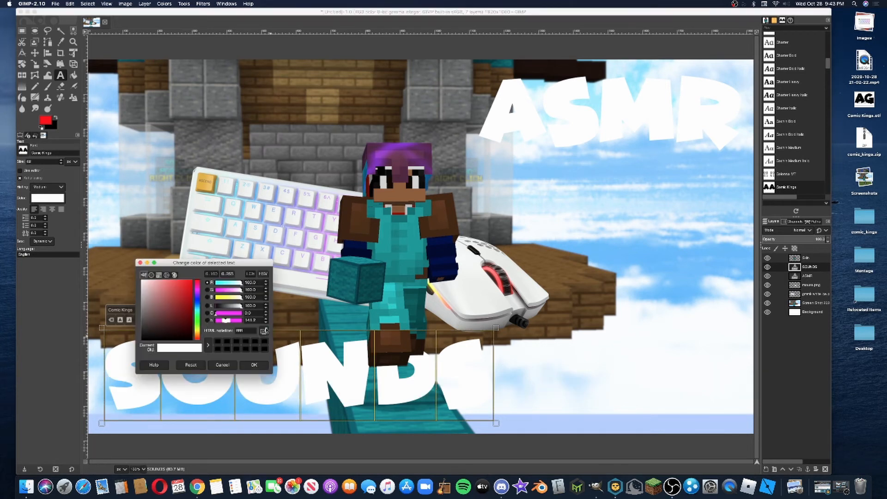
click(264, 331)
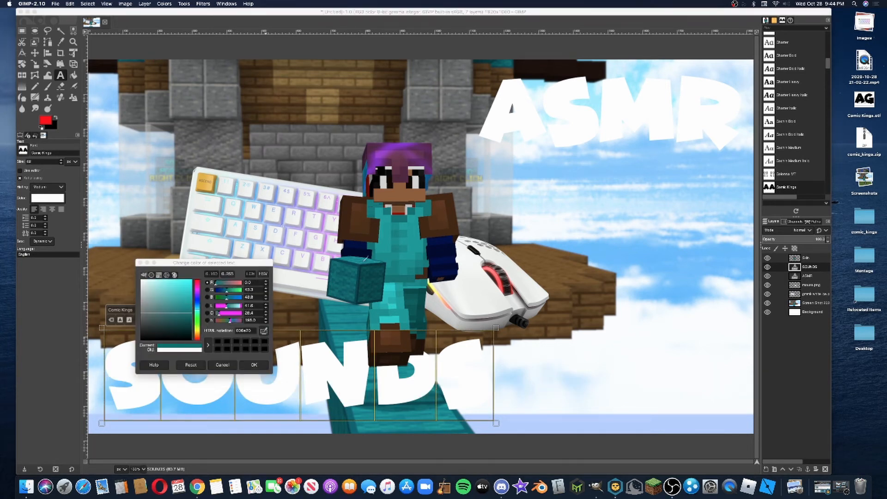
click(391, 217)
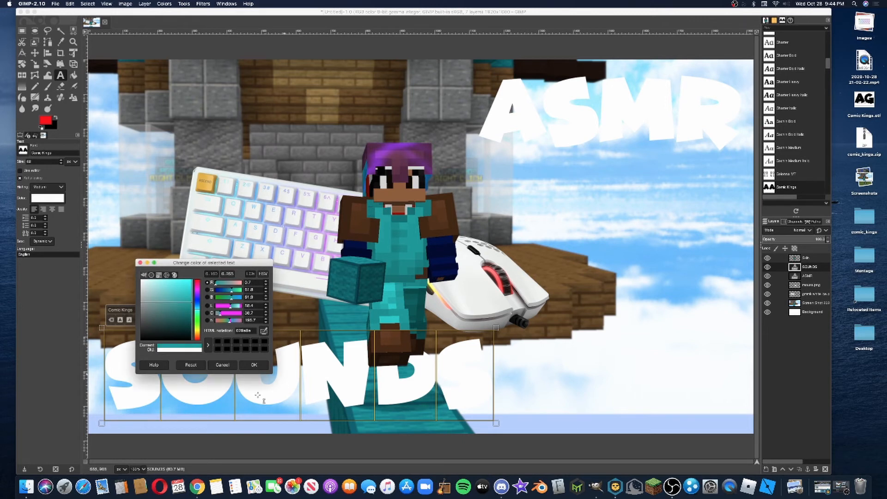
click(250, 365)
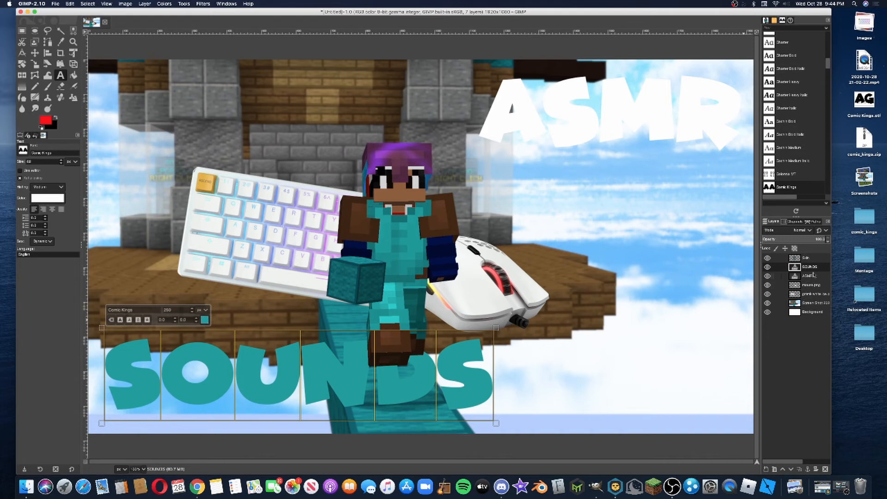
Select the whole ASMR text and recolor it with the teal stored in the color history
click(640, 134)
key(Left)
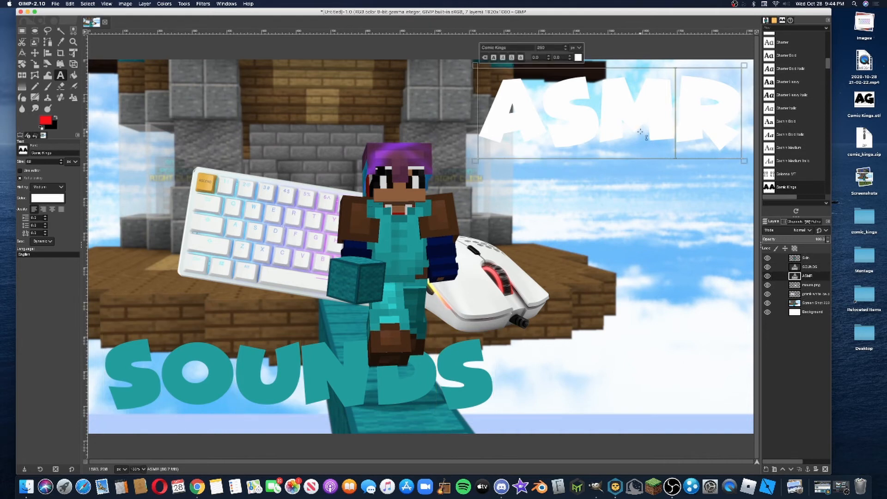
right_click(646, 135)
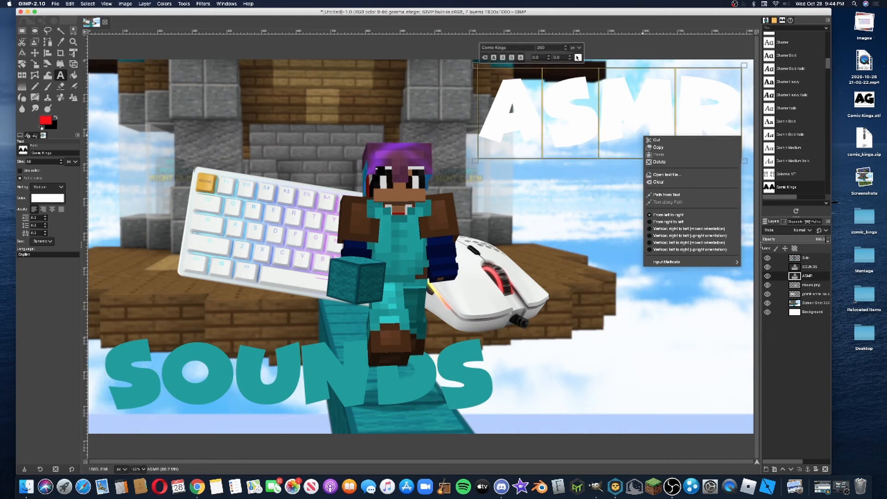
click(579, 57)
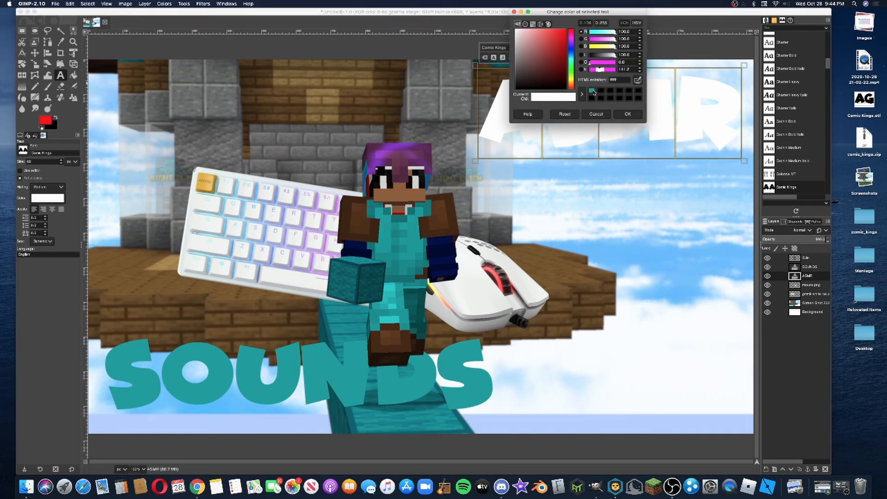
click(594, 91)
click(627, 113)
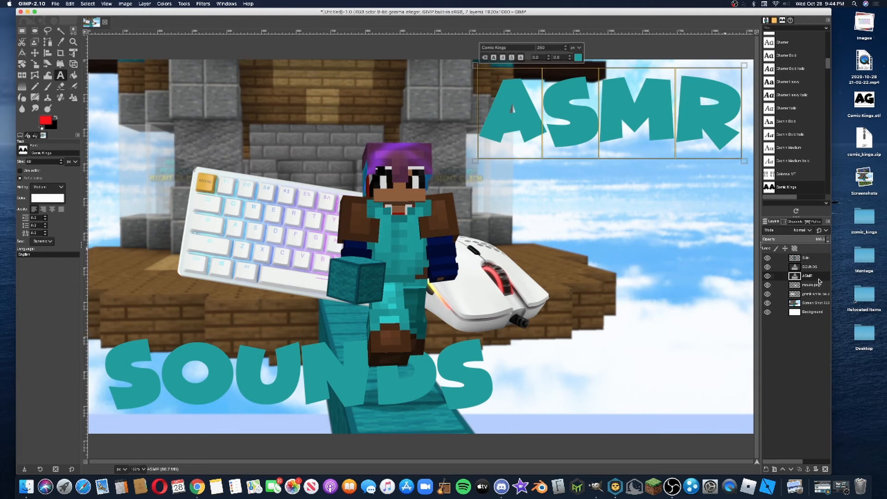
Outline the ASMR lettering by stroking its alpha selection with a solid white line, and clear the selection
right_click(818, 278)
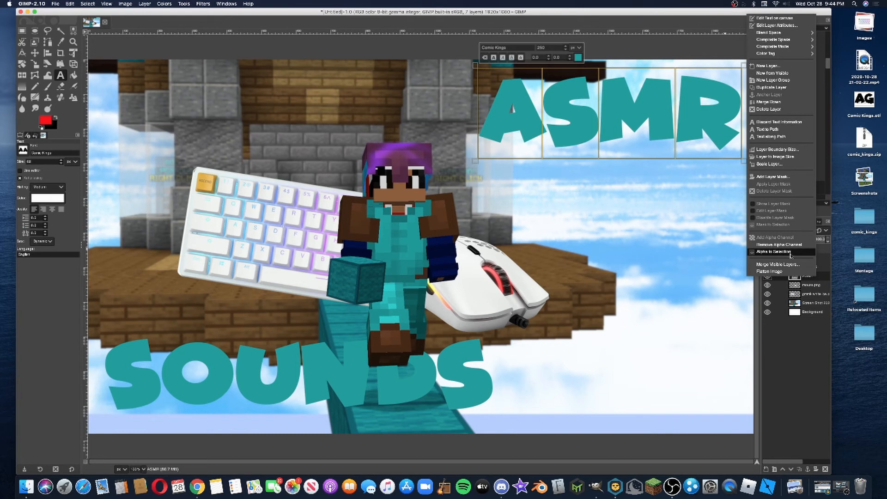
click(791, 255)
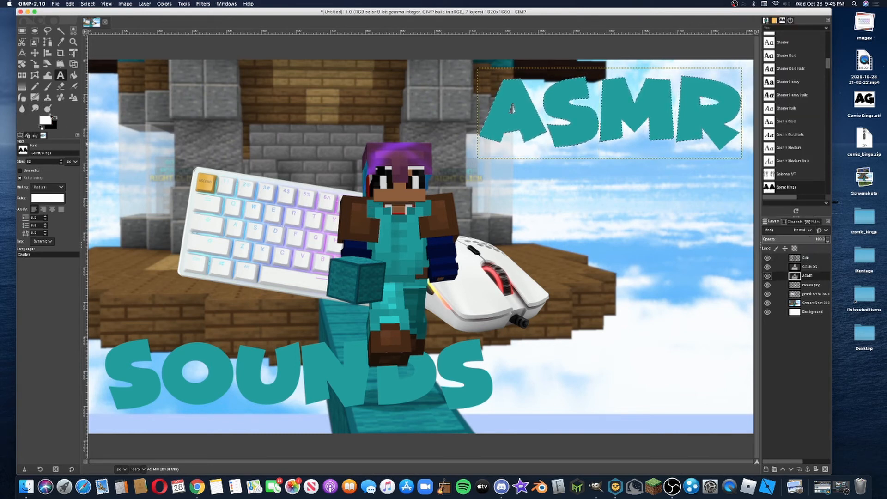
click(70, 4)
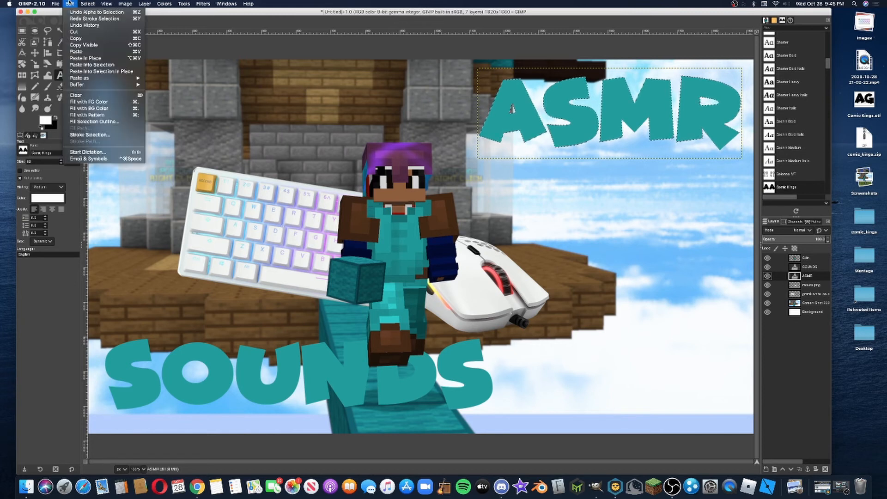
click(118, 136)
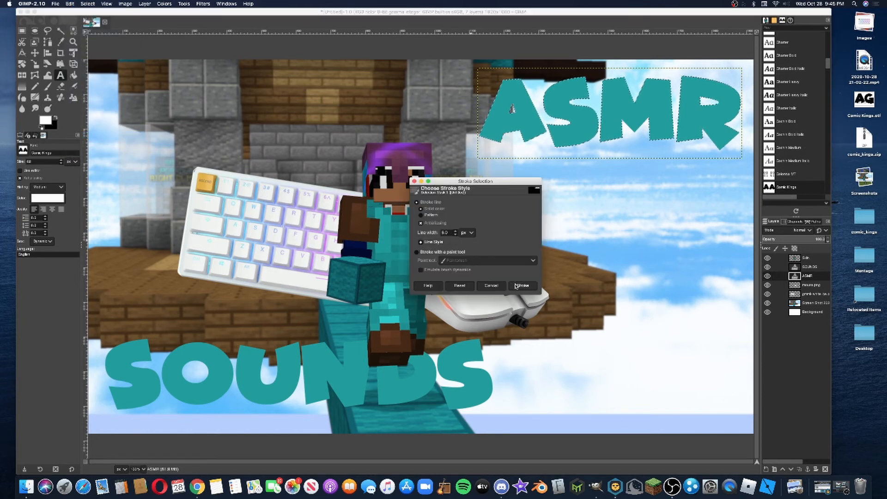
click(521, 285)
click(599, 190)
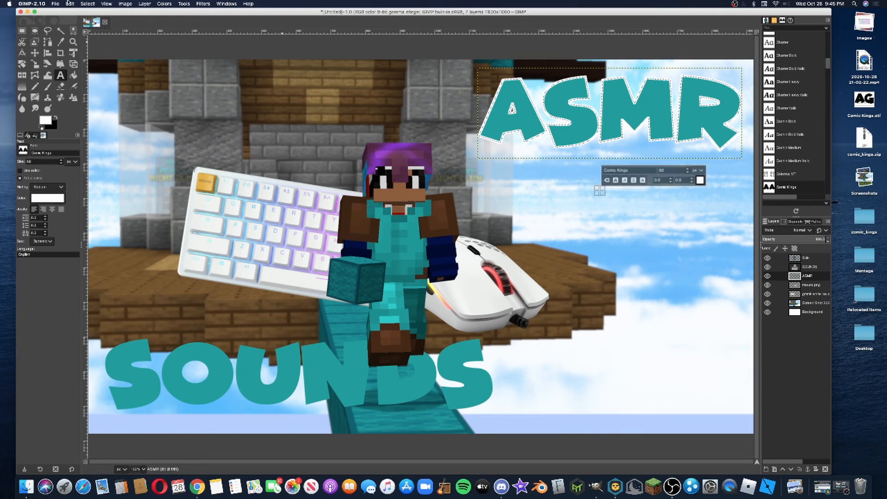
click(88, 4)
click(93, 19)
Outline the SOUNDS lettering with the same white stroke along its alpha selection, and clear the selection
right_click(807, 269)
click(825, 250)
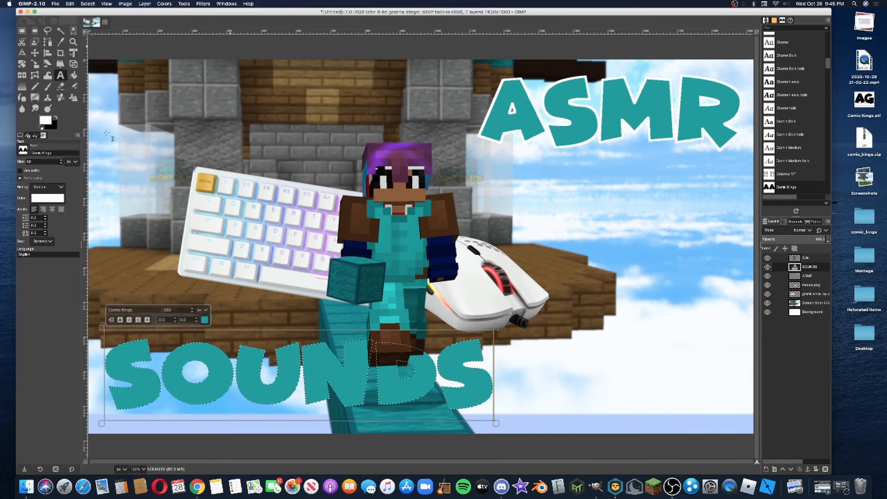
click(69, 4)
click(86, 140)
click(162, 198)
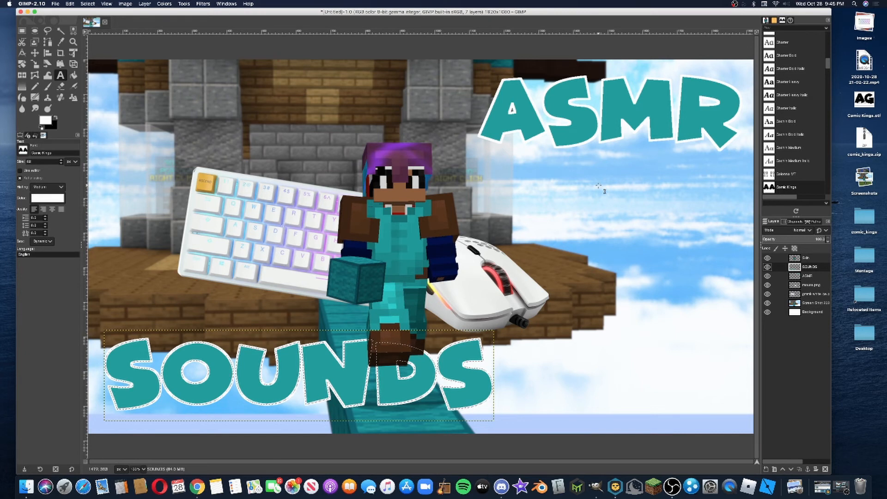
click(810, 277)
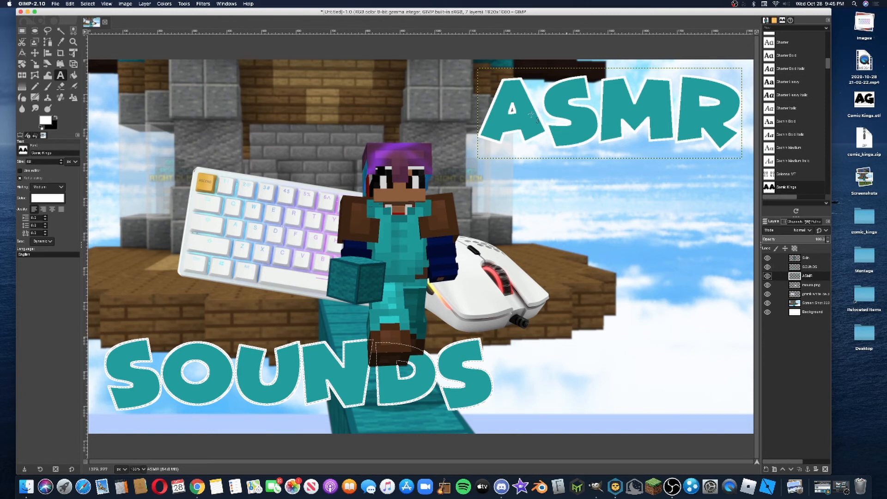
key(super+shift+f)
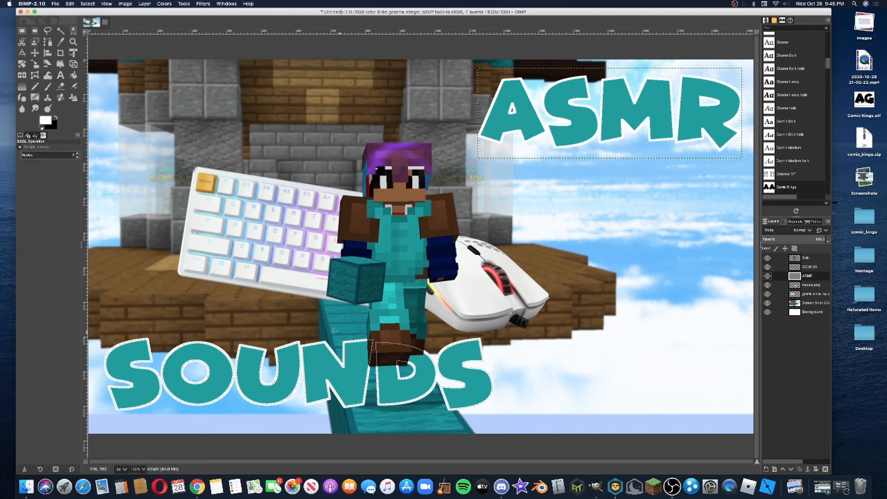
click(81, 3)
click(92, 21)
Apply a Drop Shadow to the ASMR layer with opacity about 0.8 and offsets of about 23 in X and 18 in Y
click(203, 3)
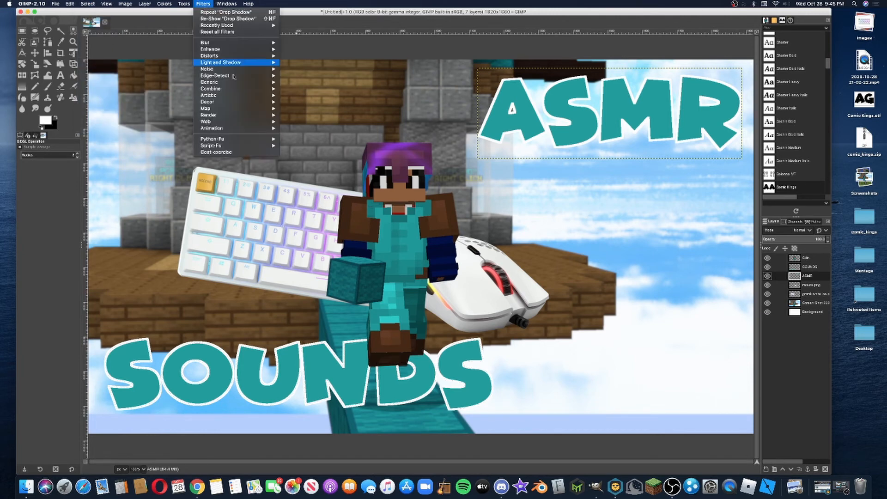
mouse_move(237, 63)
click(310, 88)
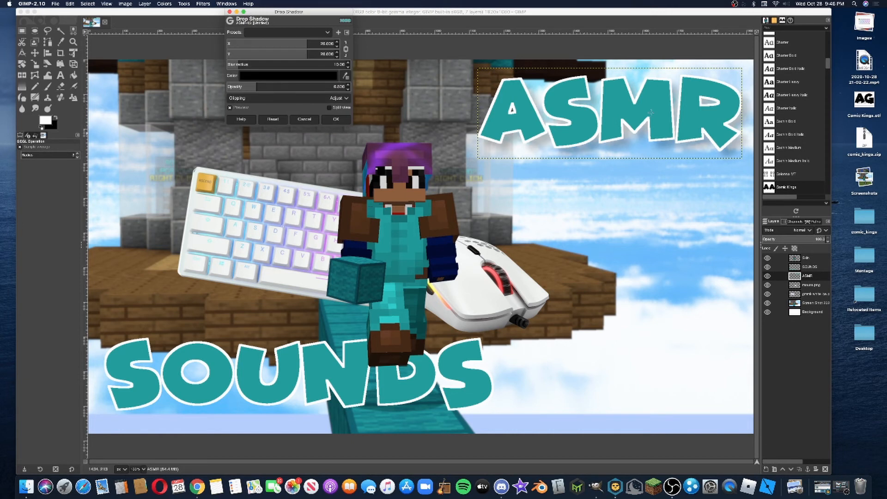
click(253, 85)
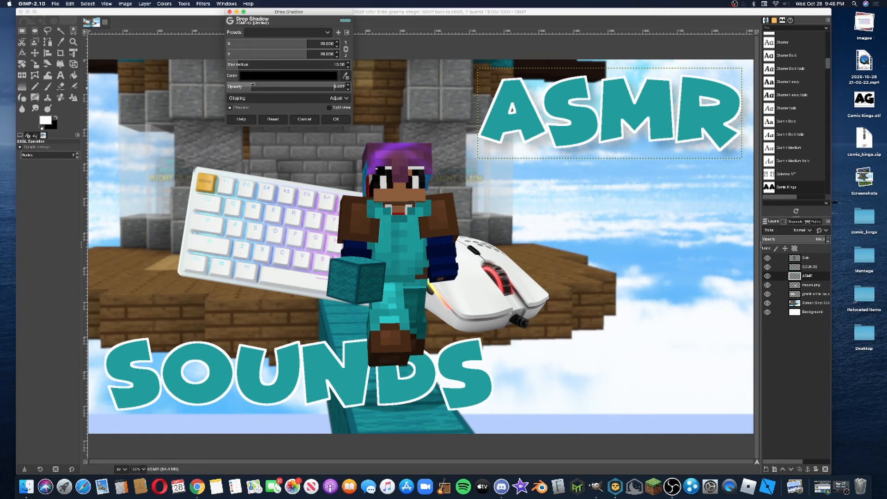
drag(253, 85, 277, 87)
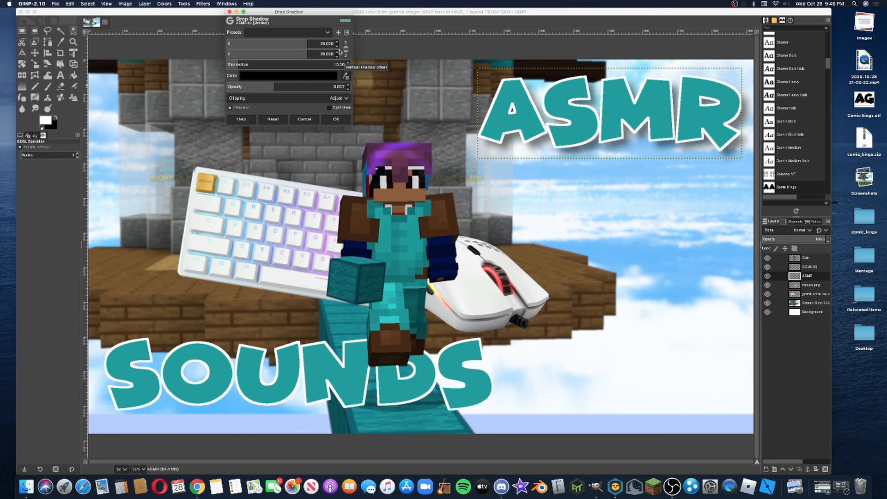
click(305, 41)
mouse_move(305, 40)
mouse_down()
mouse_move(291, 43)
mouse_move(313, 45)
mouse_move(297, 53)
mouse_move(306, 53)
mouse_up()
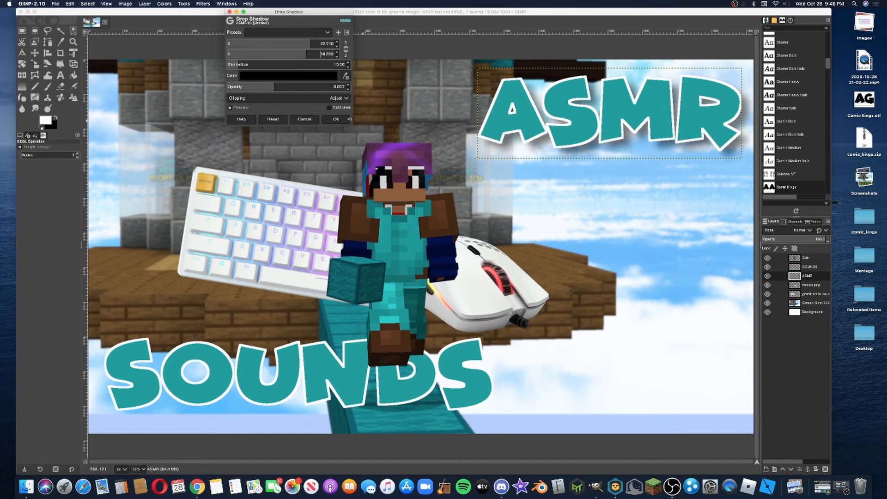
click(342, 119)
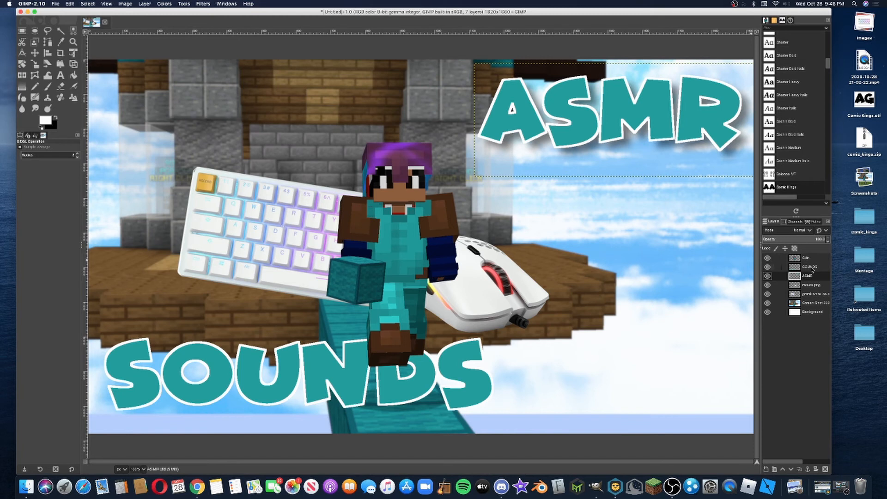
Apply a Drop Shadow to the SOUNDS layer using the last-used preset from the ASMR shadow
click(813, 268)
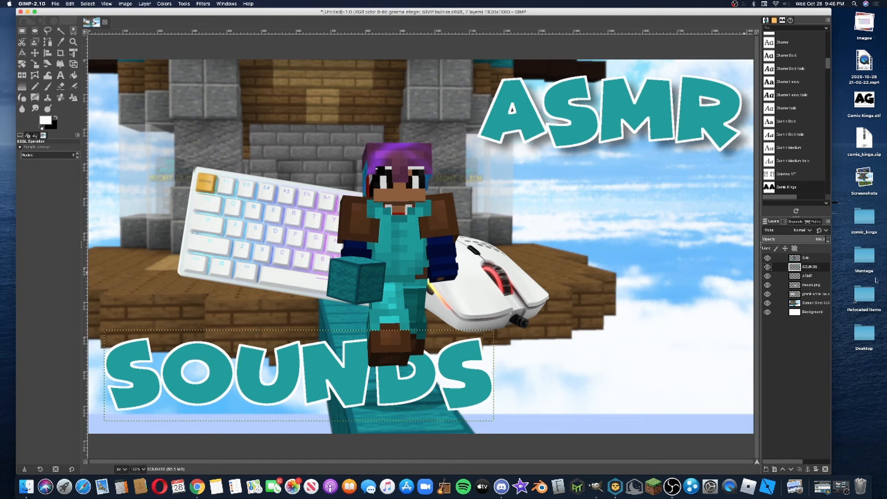
click(203, 4)
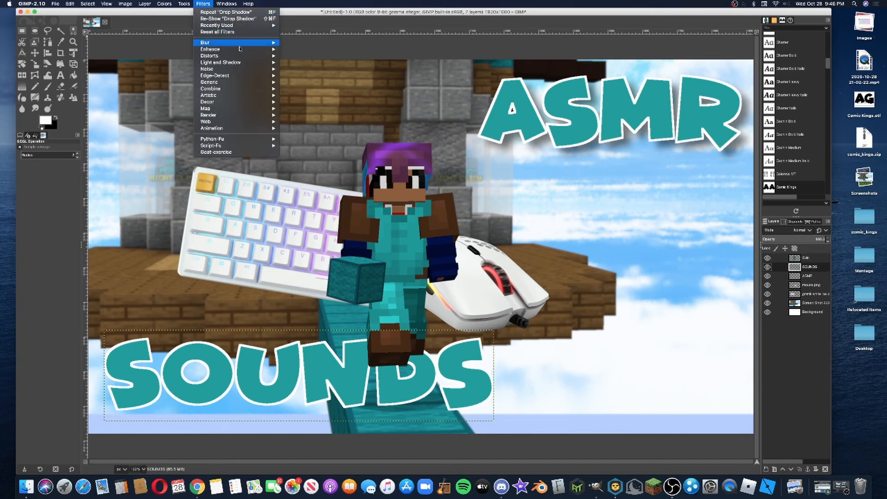
mouse_move(245, 62)
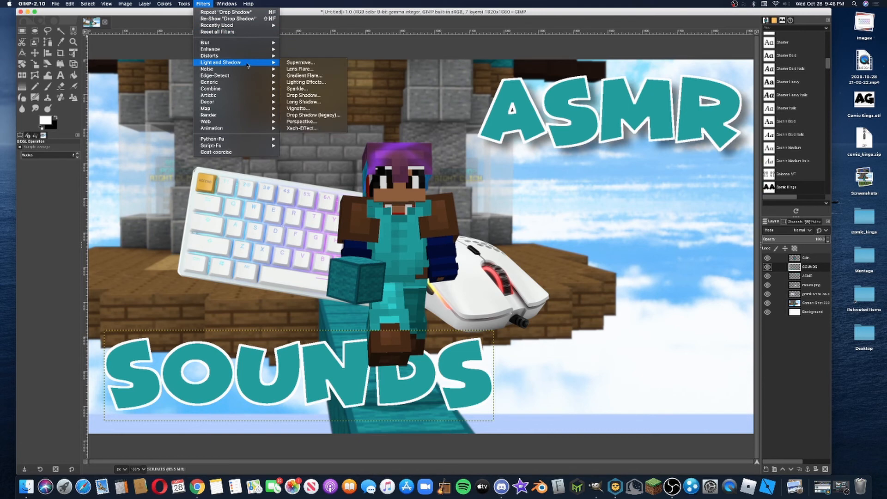
click(324, 97)
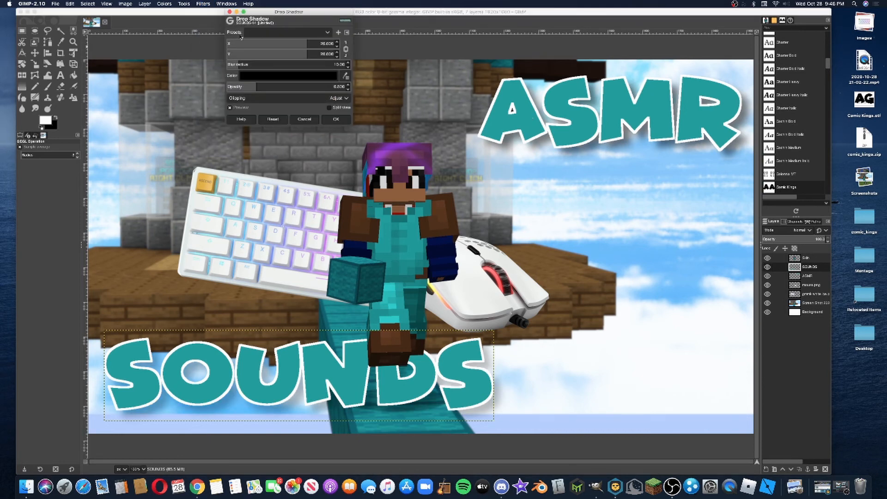
click(327, 33)
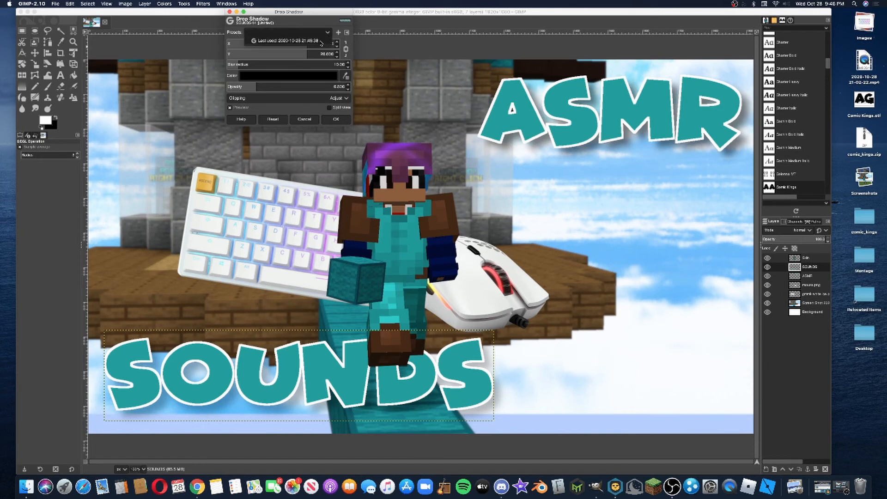
click(296, 41)
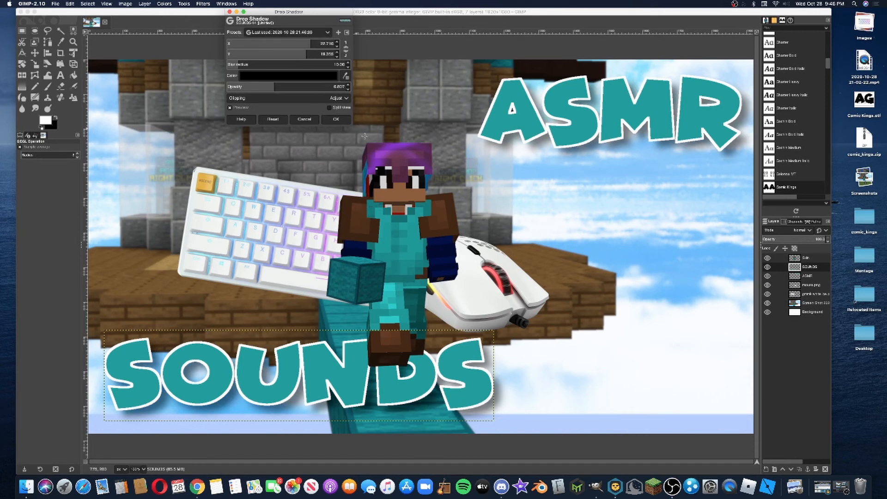
click(339, 121)
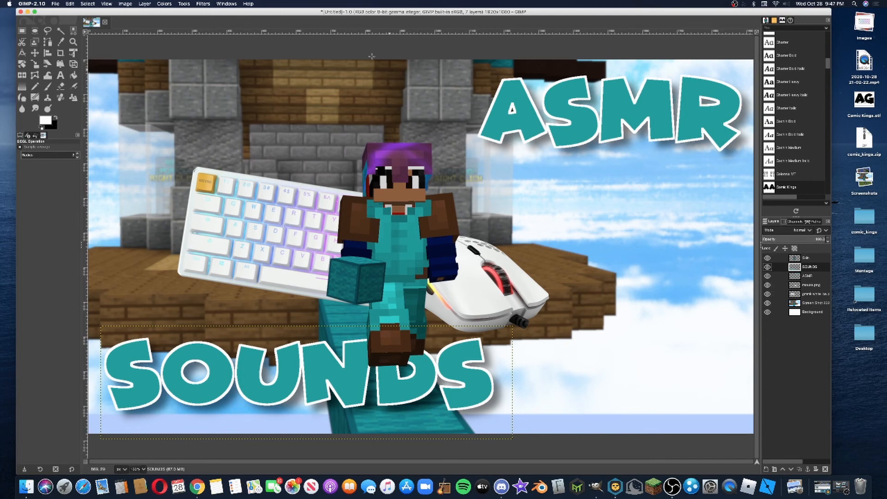
Add a white 15 px border around the image and set the border layer's blend mode to Overlay
click(203, 5)
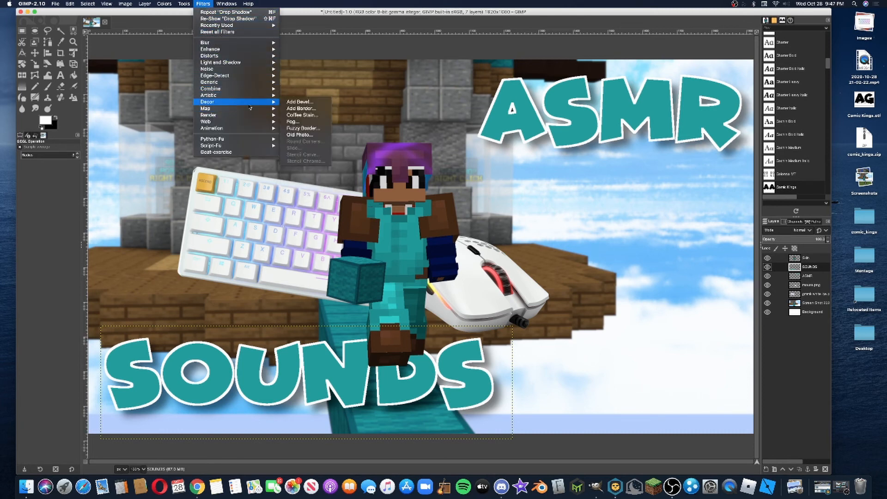
mouse_move(265, 104)
click(301, 108)
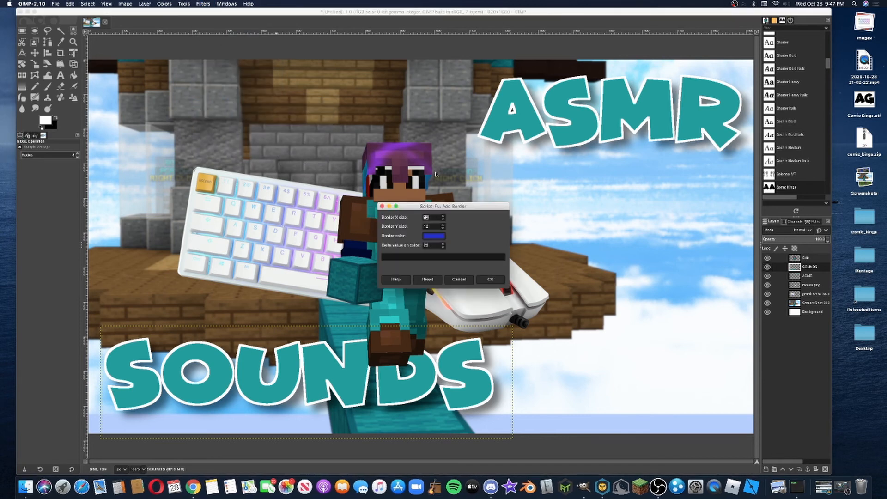
click(435, 238)
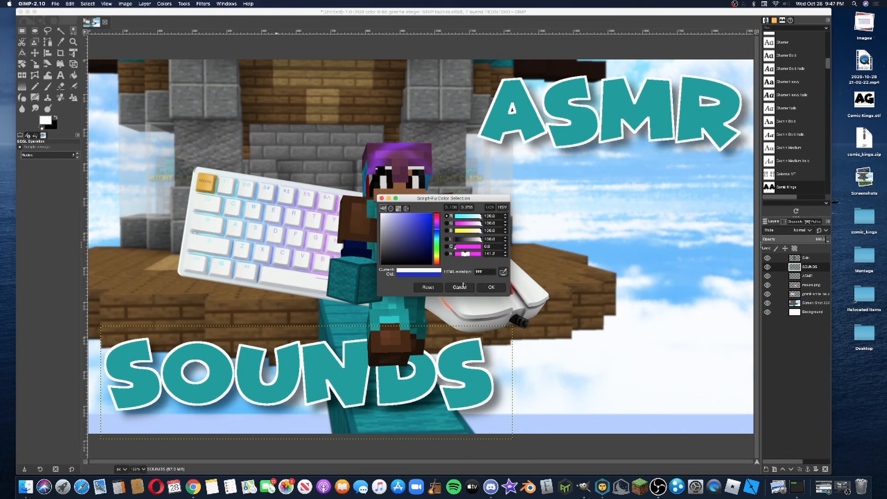
click(491, 287)
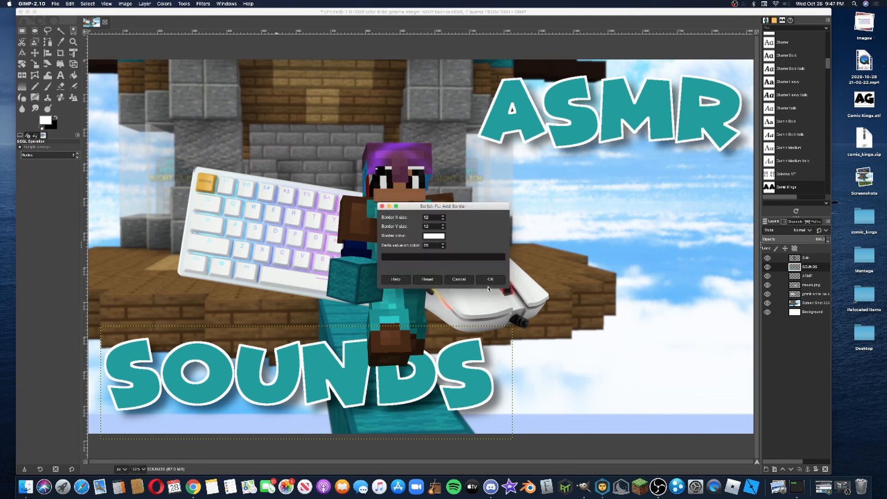
click(430, 216)
click(486, 278)
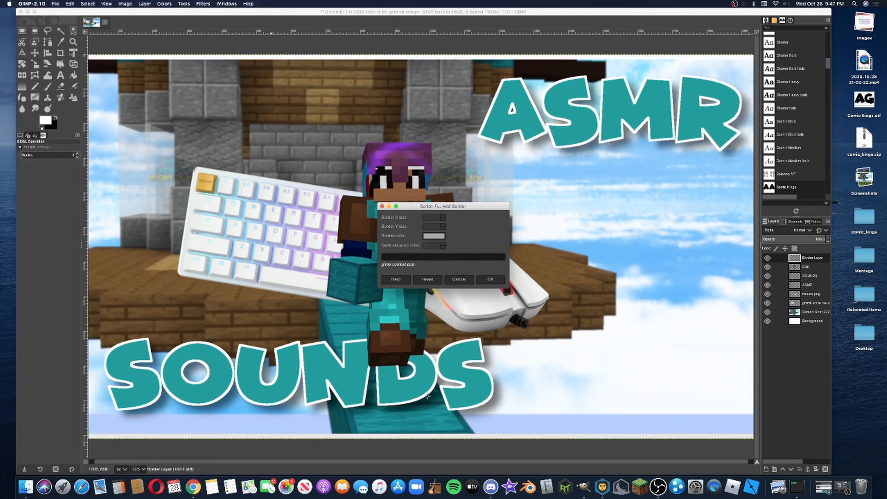
scroll(428, 396, down, 1)
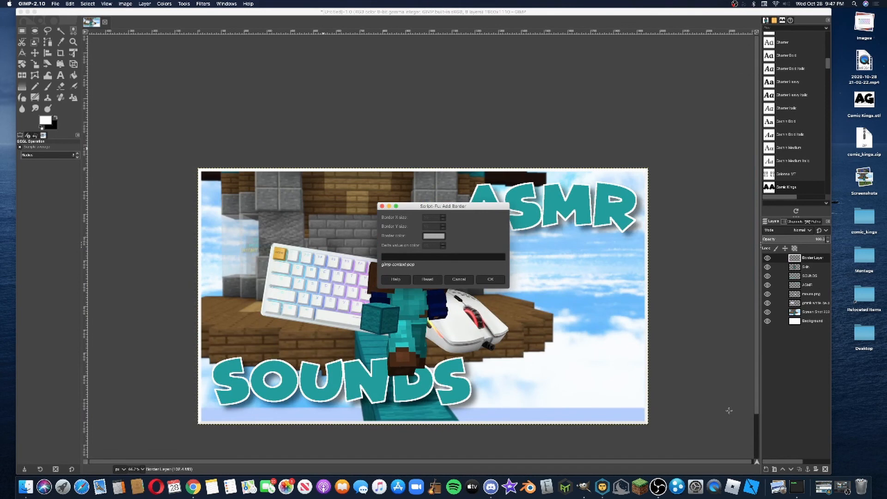
scroll(729, 410, down, 2)
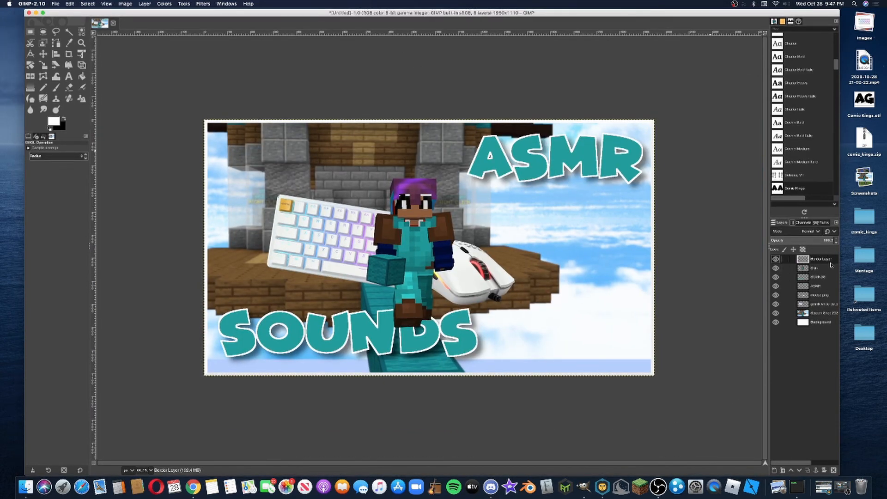
click(808, 231)
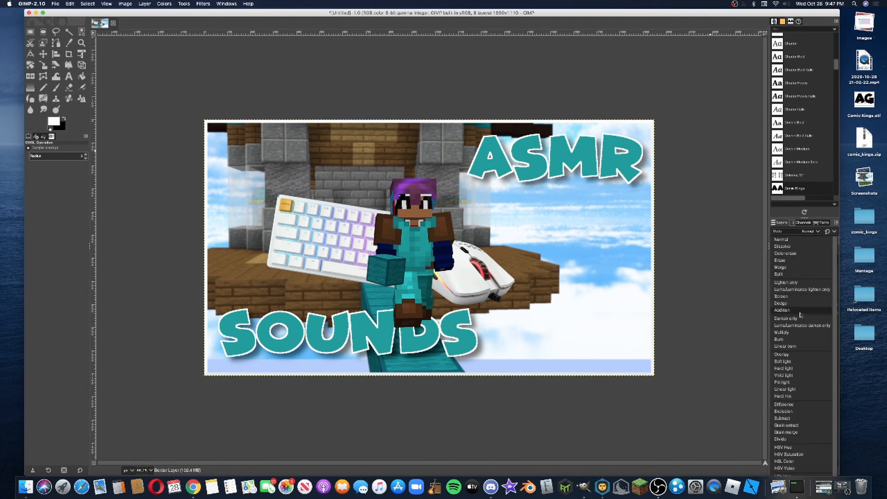
click(808, 356)
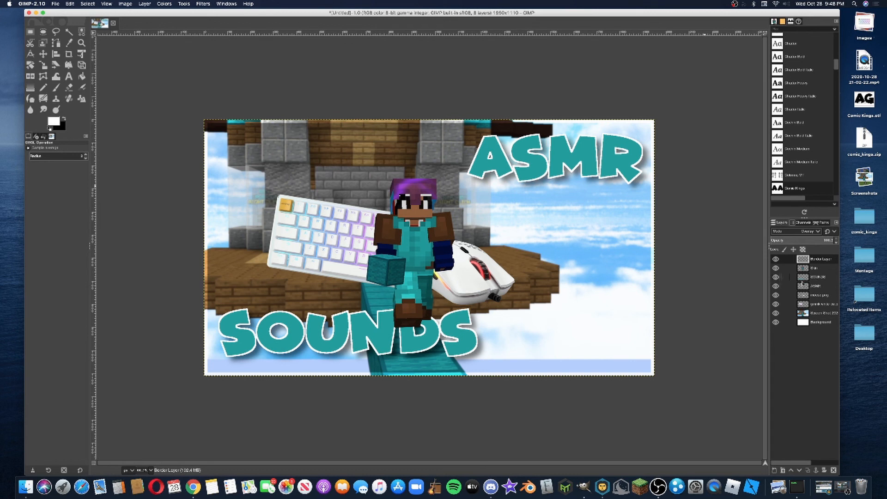
Shift the SOUNDS text slightly down and left toward its corner, and nudge the ASMR text slightly upward
click(824, 277)
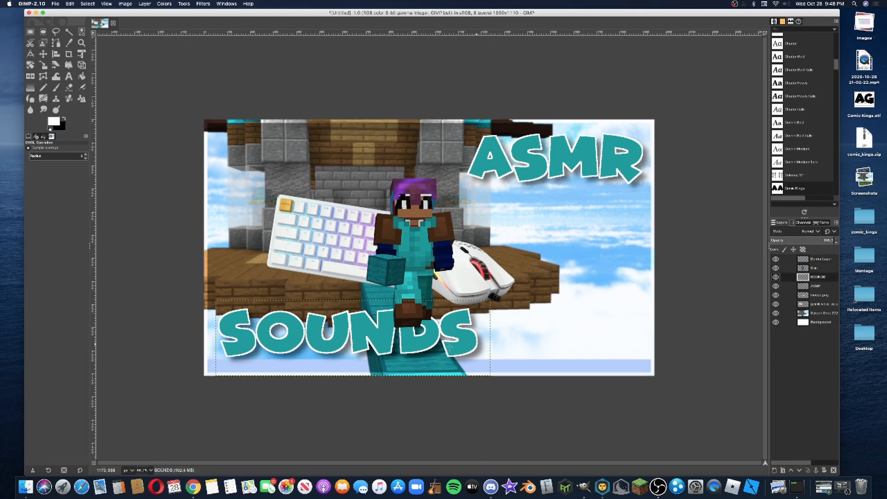
key(super+shift+f)
click(304, 119)
key(m)
mouse_move(408, 339)
mouse_down()
mouse_move(403, 346)
mouse_move(399, 339)
mouse_up()
click(816, 286)
drag(596, 170, 601, 173)
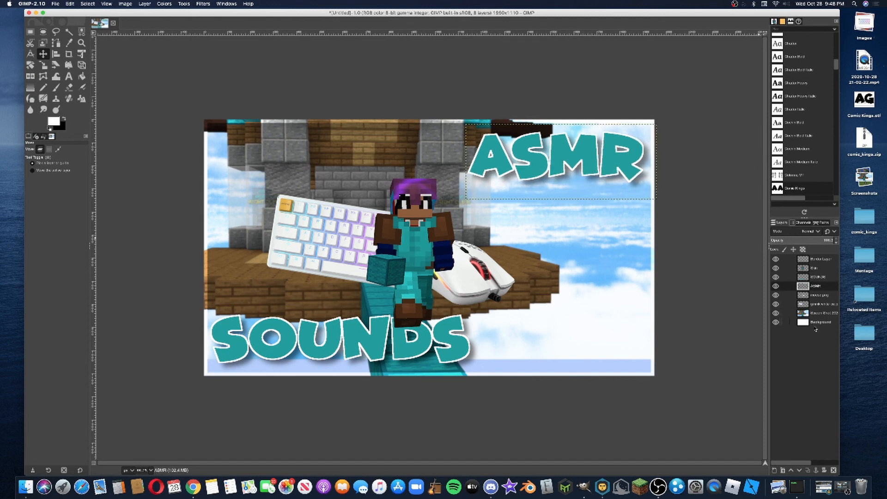
Save the thumbnail project to the Desktop as asmr.xcf
click(56, 3)
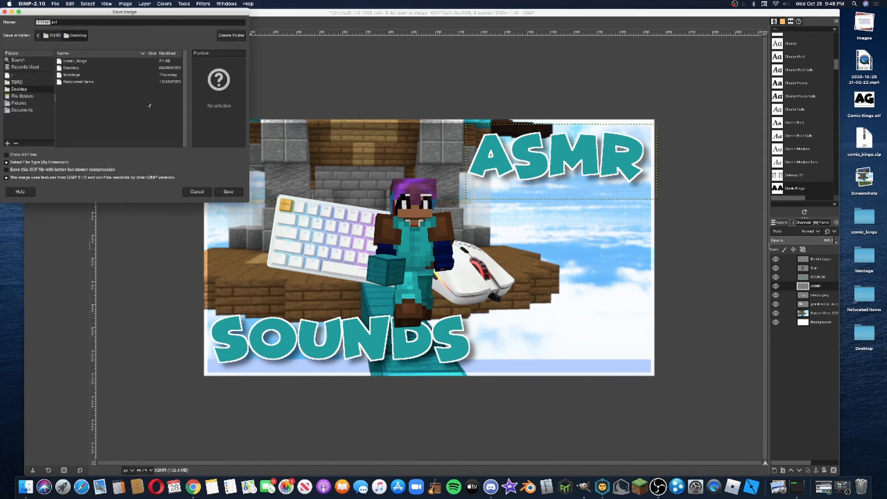
text(asmr)
click(228, 192)
Export the finished thumbnail to the Desktop as asmr.png and quit GIMP
click(56, 4)
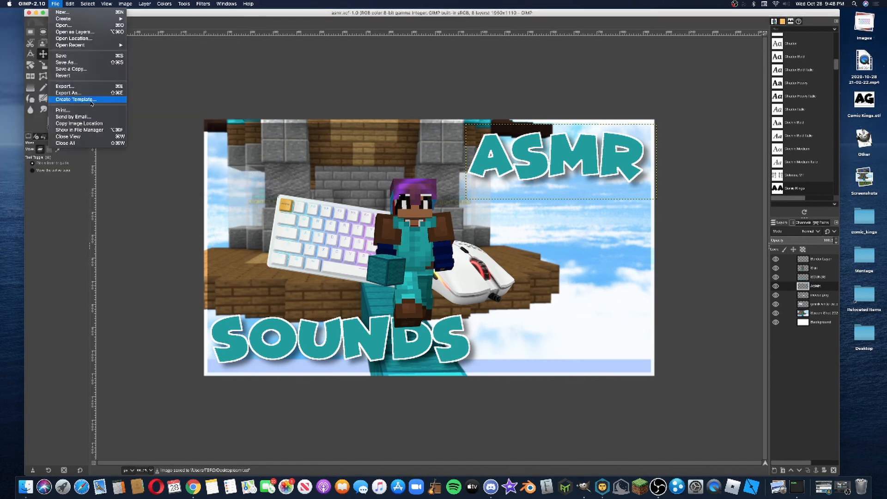
click(74, 87)
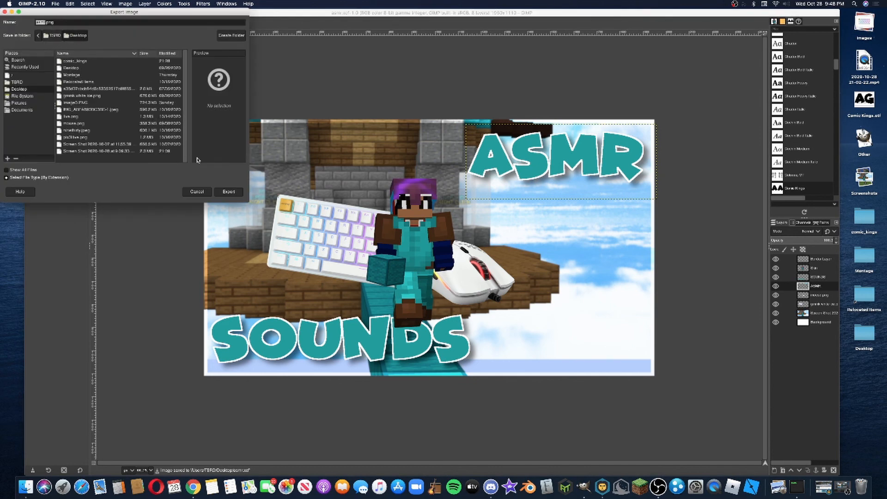
click(235, 193)
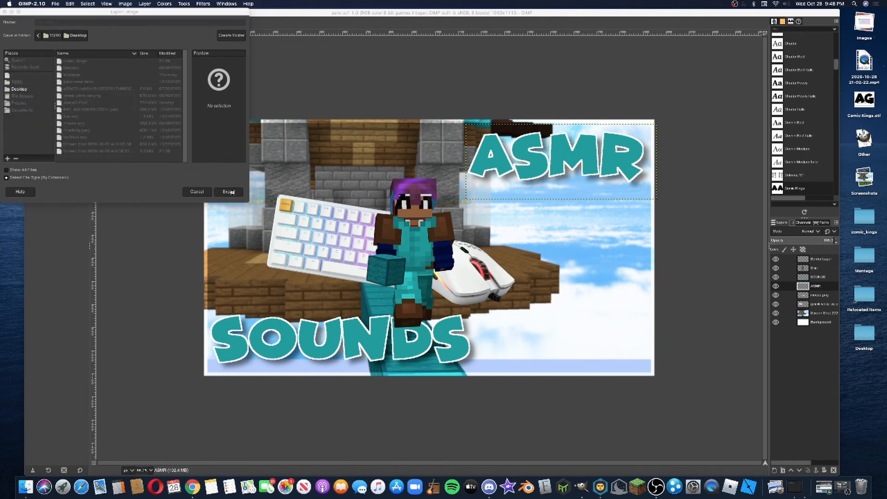
click(467, 315)
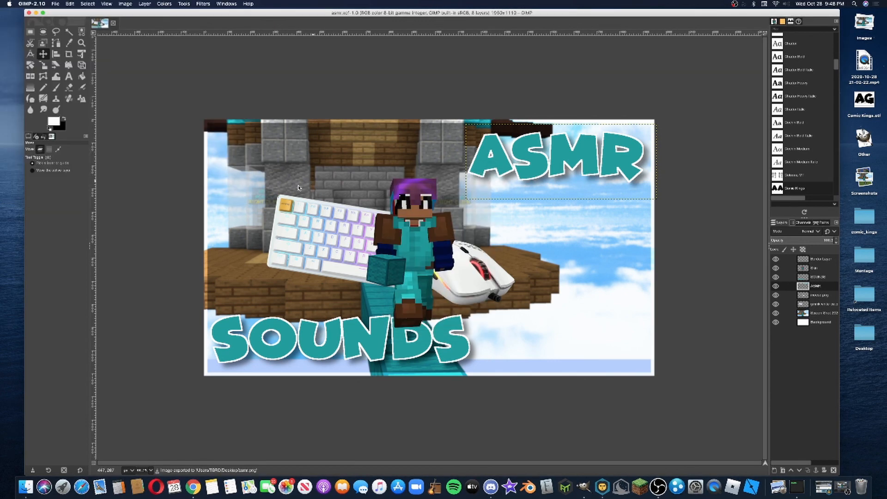
click(31, 3)
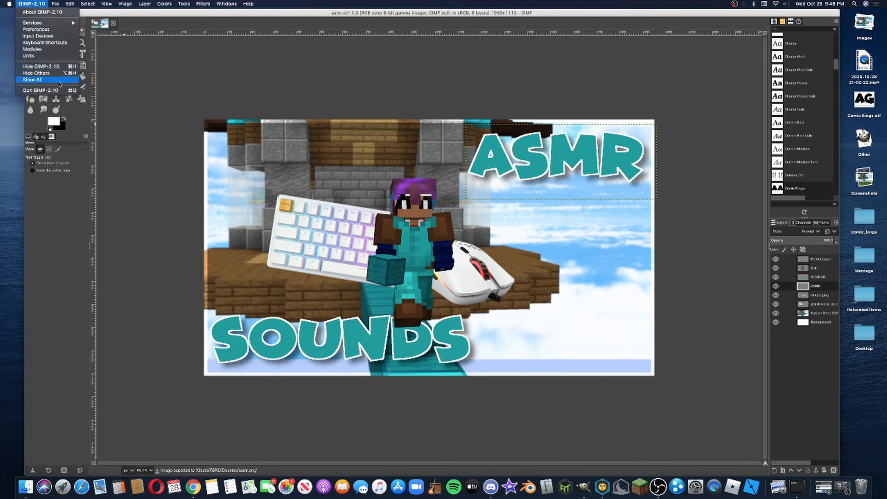
click(60, 90)
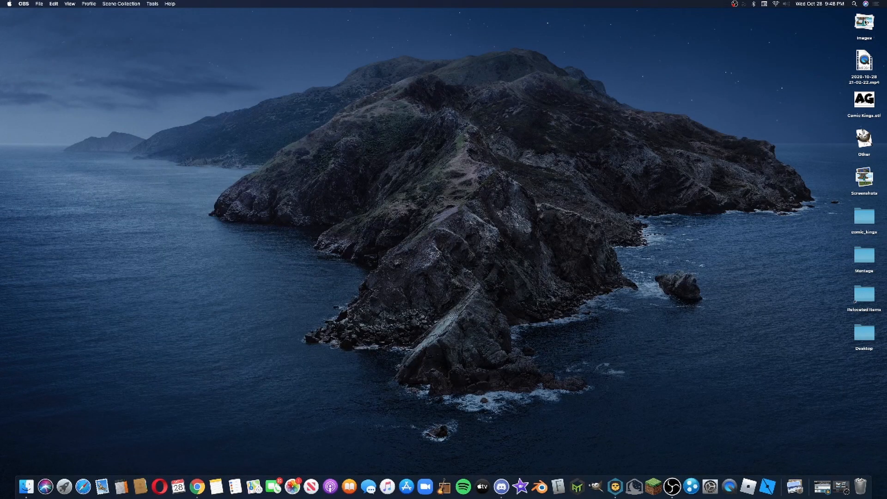
Open asmr.png from the desktop's Images stack in Preview, and enlarge and centre its window to examine the exported thumbnail
click(865, 21)
click(865, 64)
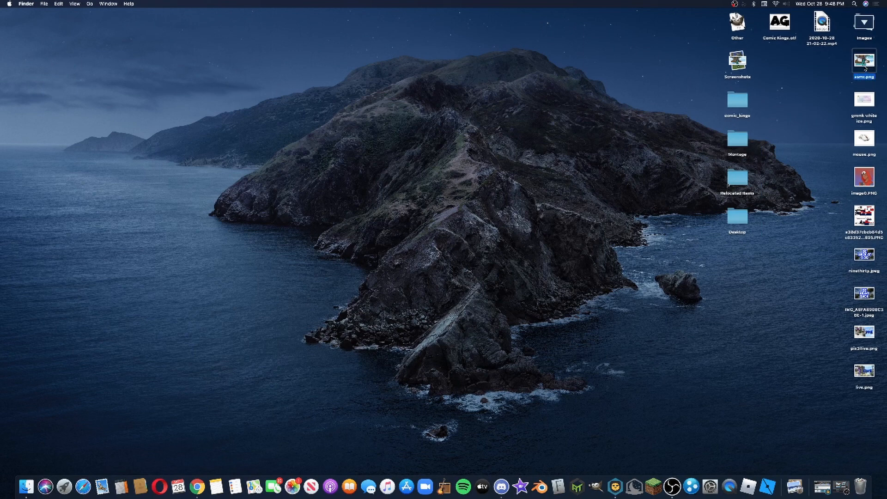
right_click(865, 68)
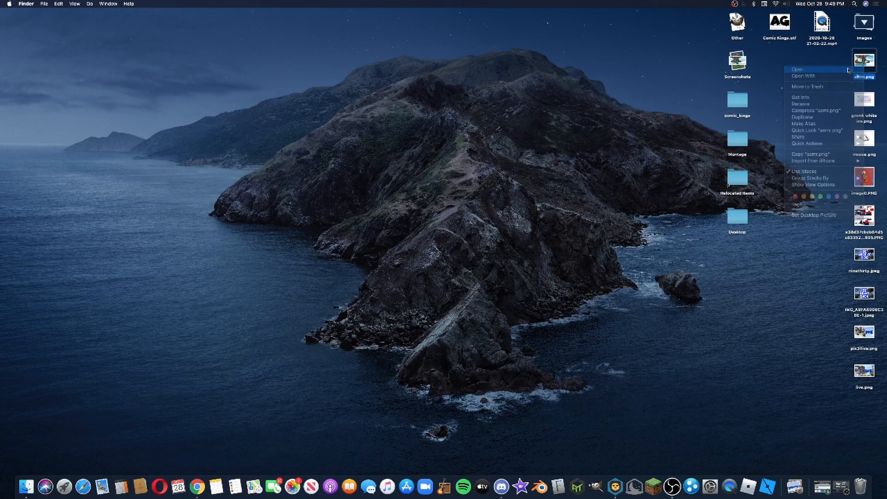
click(849, 70)
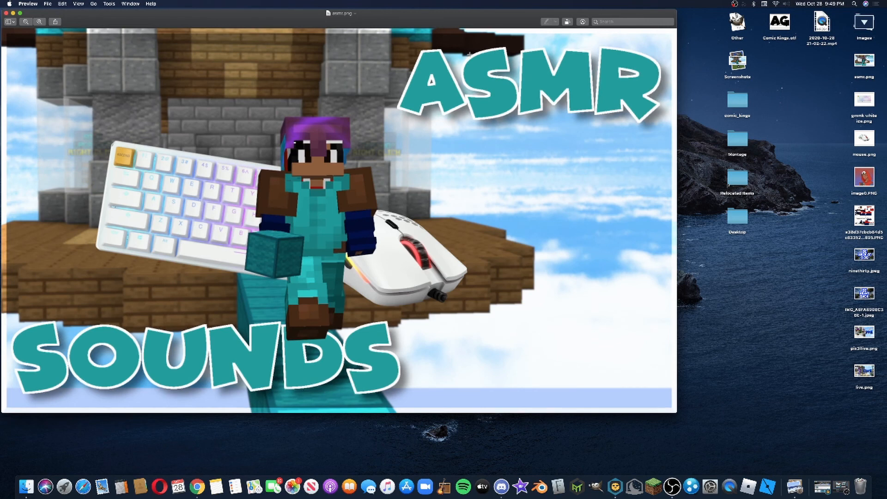
double_click(440, 23)
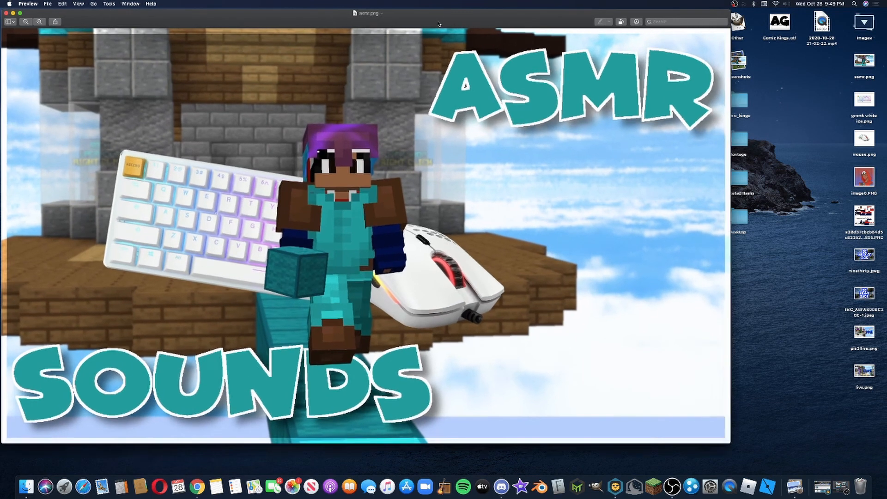
drag(439, 23, 498, 19)
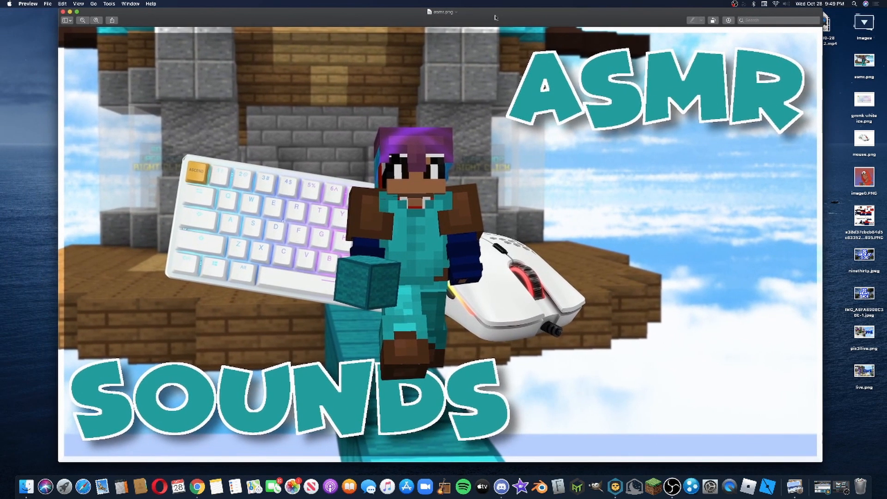